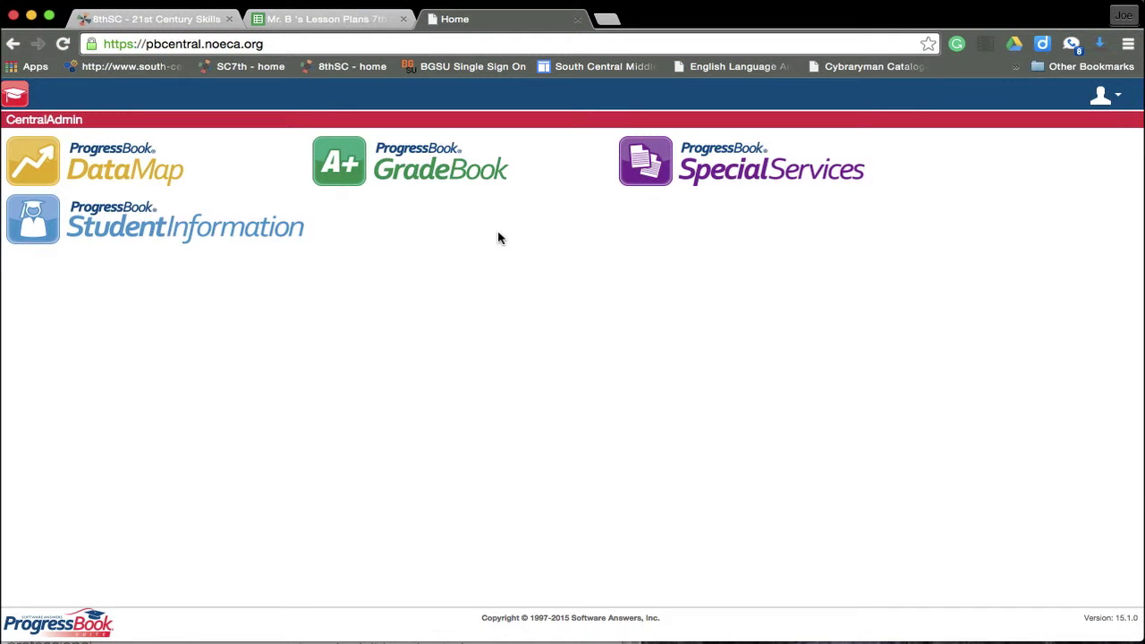
Launch GradeBook from its portal tile to reach the Teacher Home Page with six classes.
{"action": "left_click", "coordinate": [447, 171]}
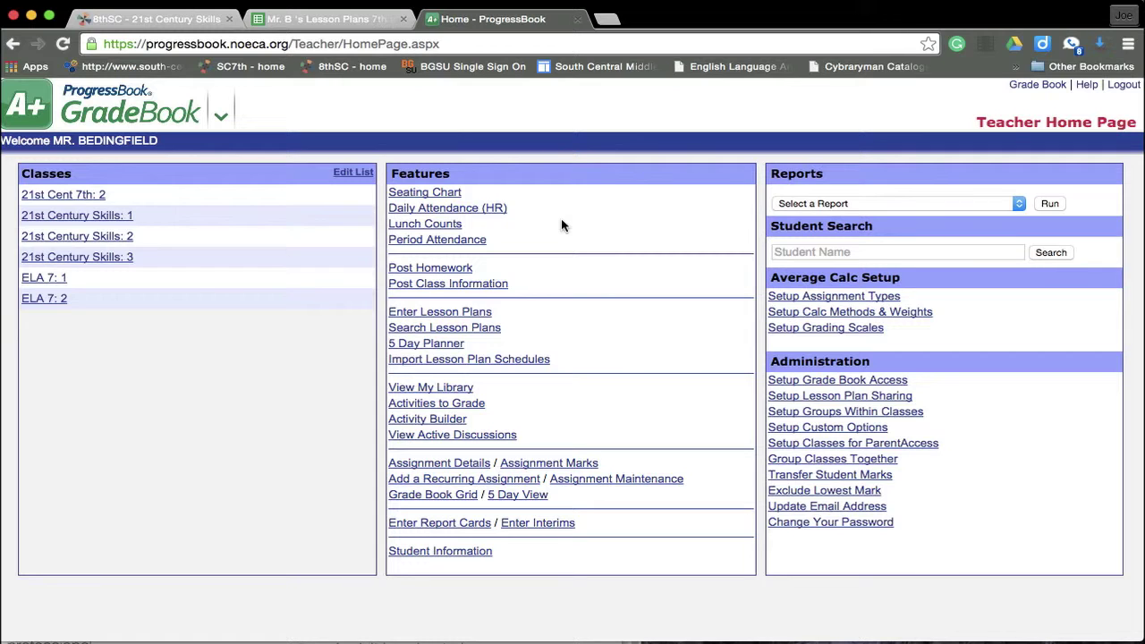
Start a new lesson plan titled 'Example Lesson Plans' and review its template section headings.
{"action": "left_click", "coordinate": [458, 316]}
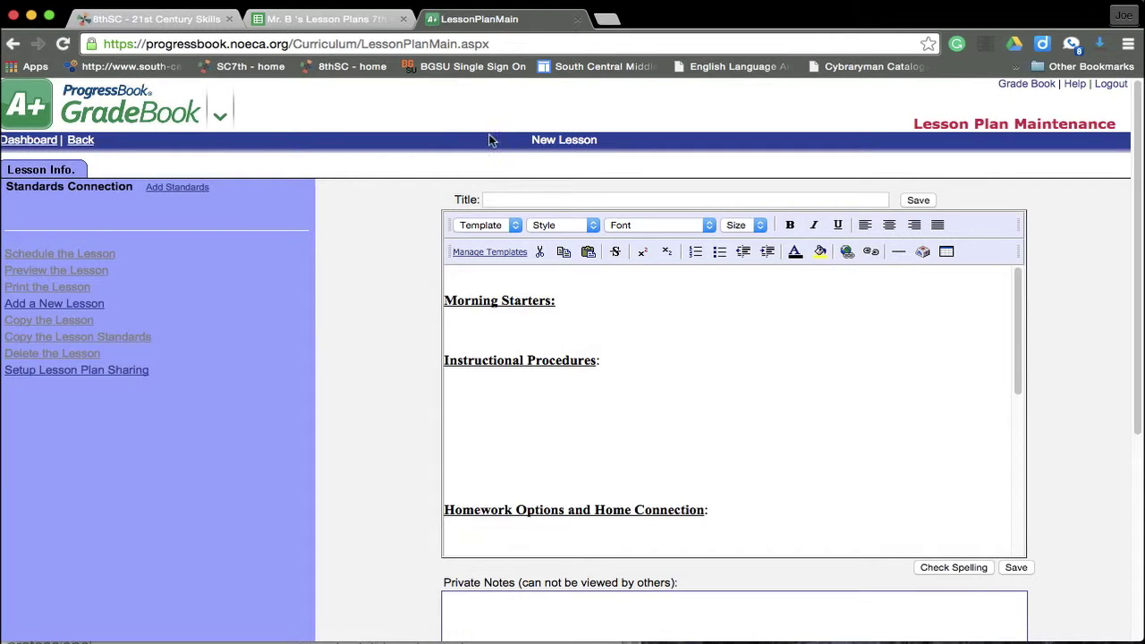
{"action": "left_click", "coordinate": [542, 203]}
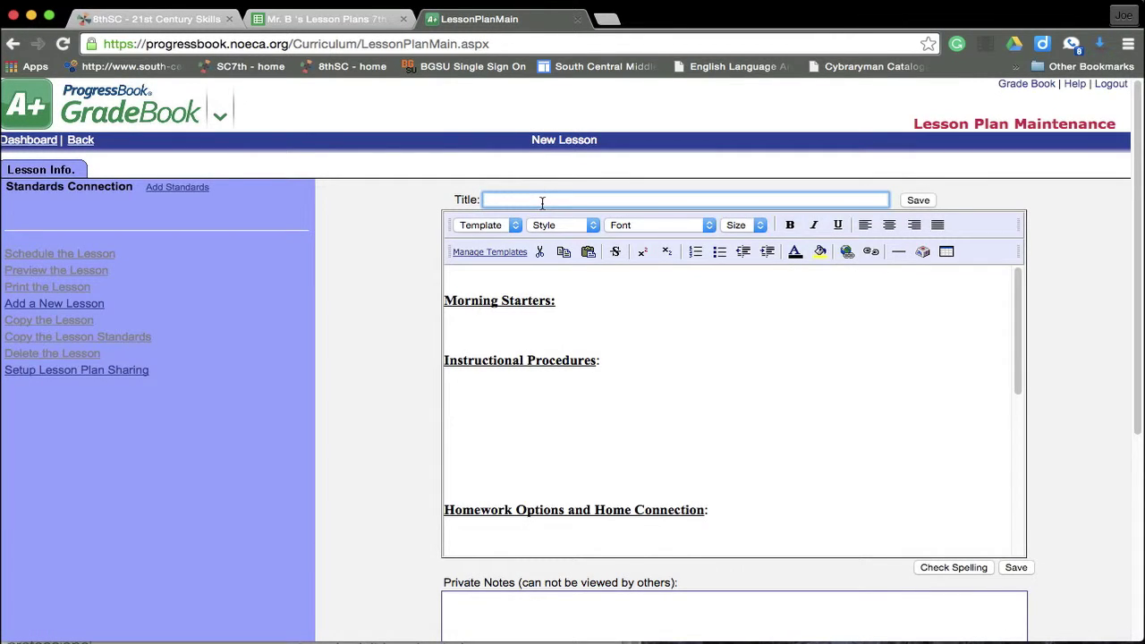
{"action": "type", "text": "Example"}
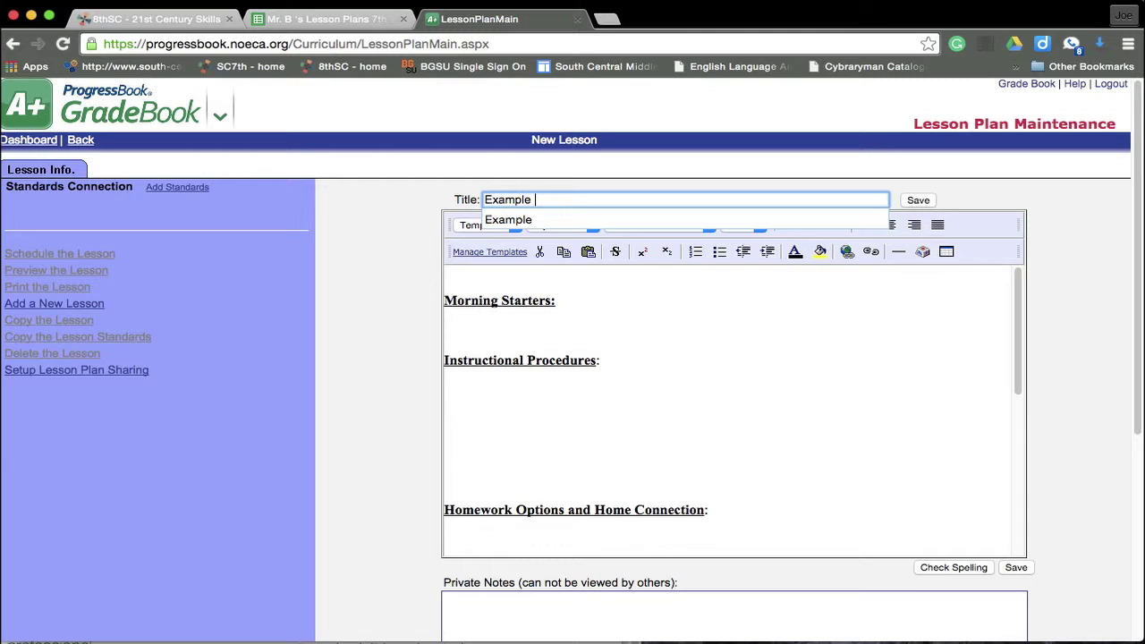
{"action": "type", "text": " Lesson Plans"}
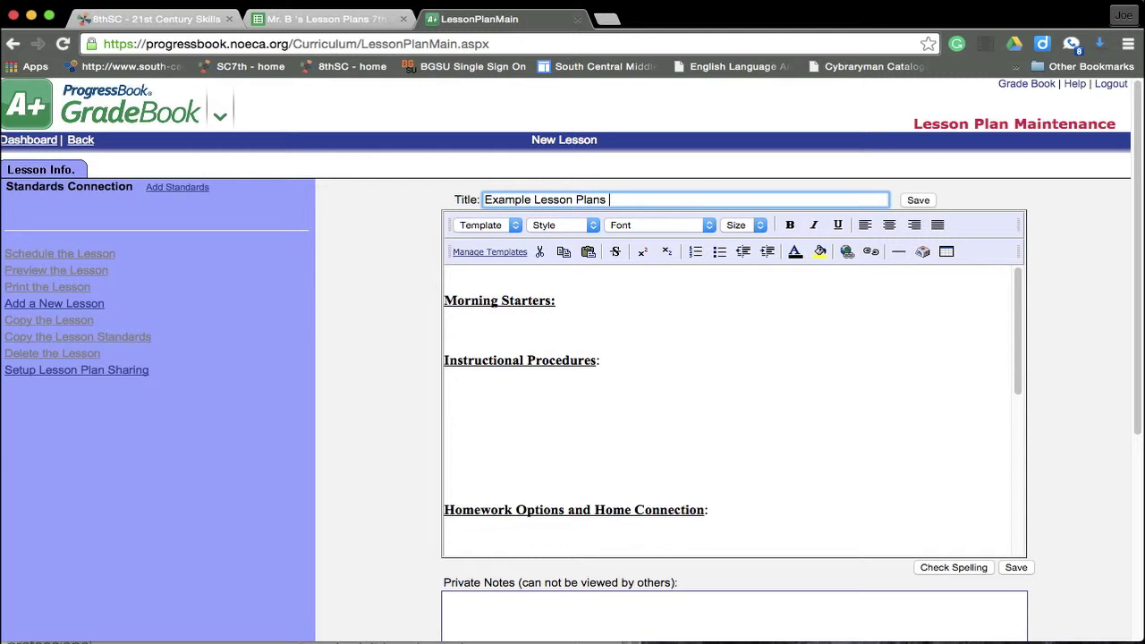
{"action": "left_click", "coordinate": [517, 283]}
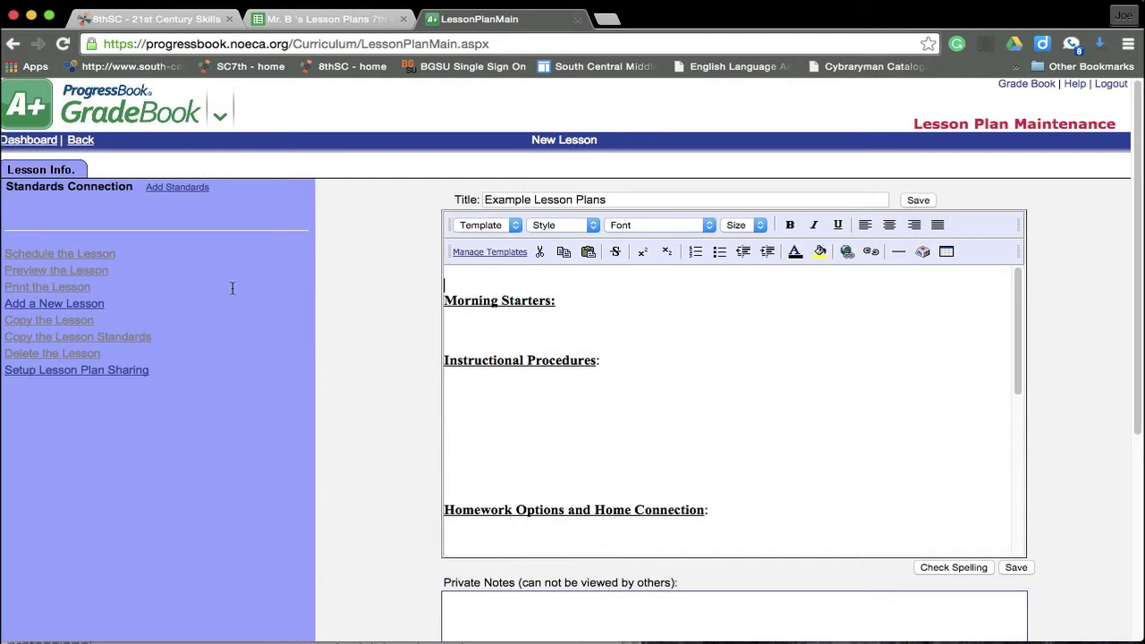
{"action": "scroll", "coordinate": [893, 222], "scroll_direction": "down", "scroll_amount": 2}
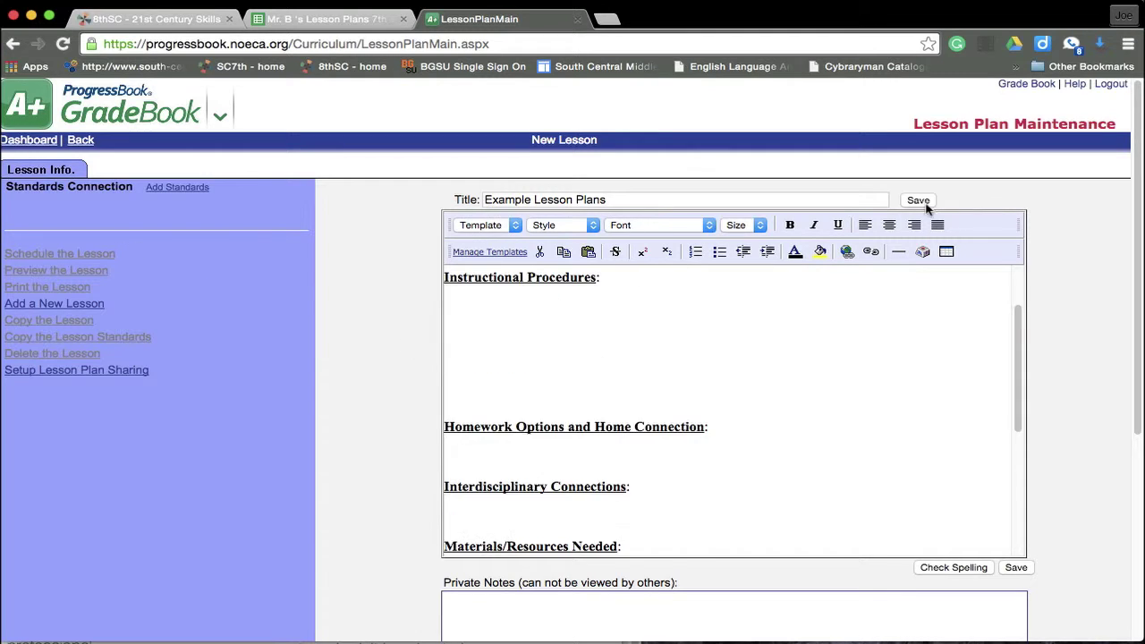
{"action": "scroll", "coordinate": [514, 313], "scroll_direction": "down", "scroll_amount": 3}
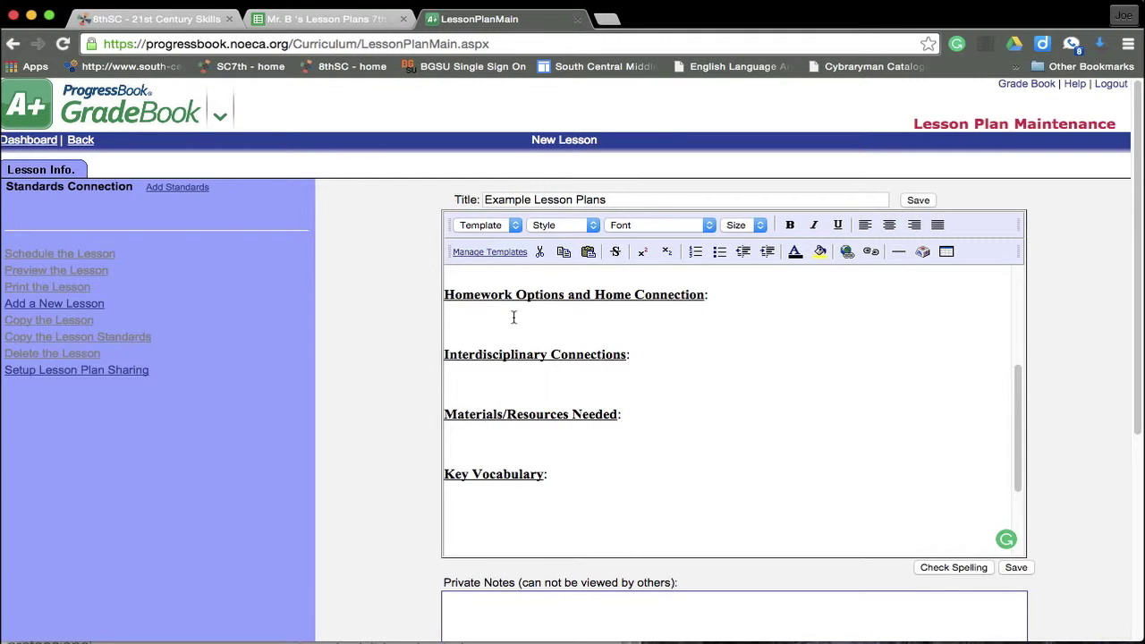
{"action": "scroll", "coordinate": [513, 316], "scroll_direction": "up", "scroll_amount": 3}
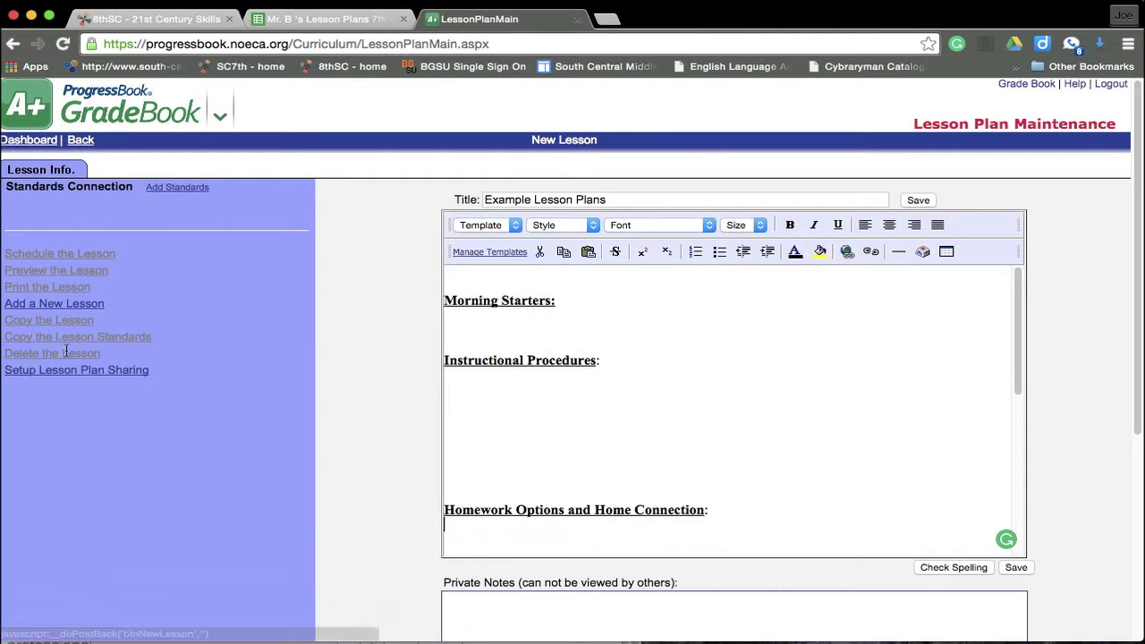
Save the Example Lesson Plans lesson and dismiss the Schedule a Lesson popup unscheduled.
{"action": "left_click", "coordinate": [918, 200]}
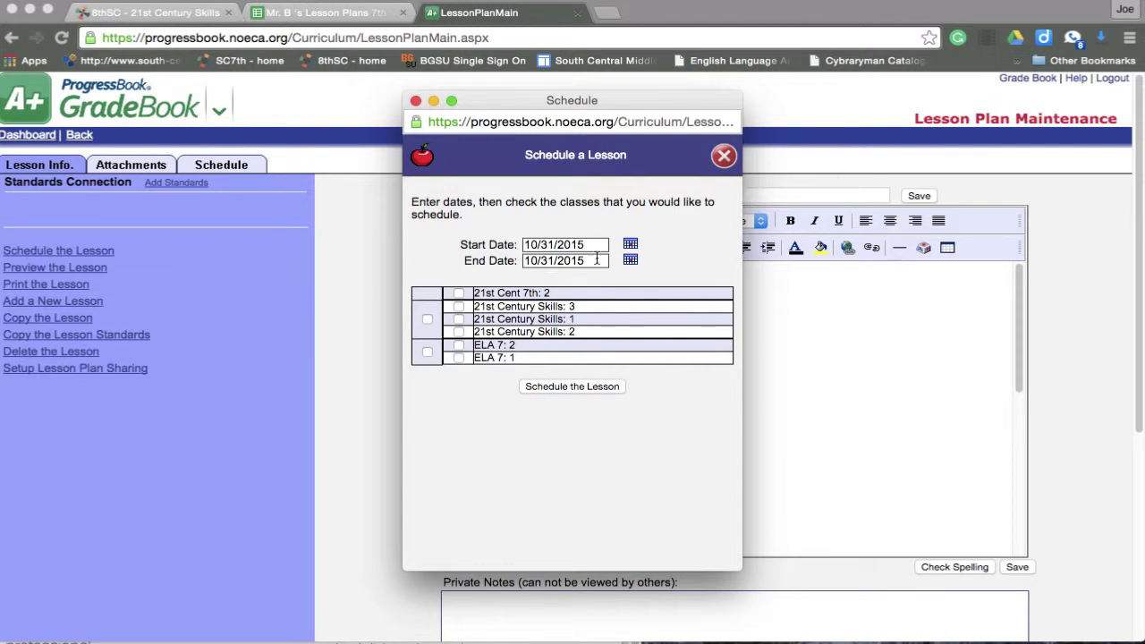
{"action": "left_click", "coordinate": [416, 100]}
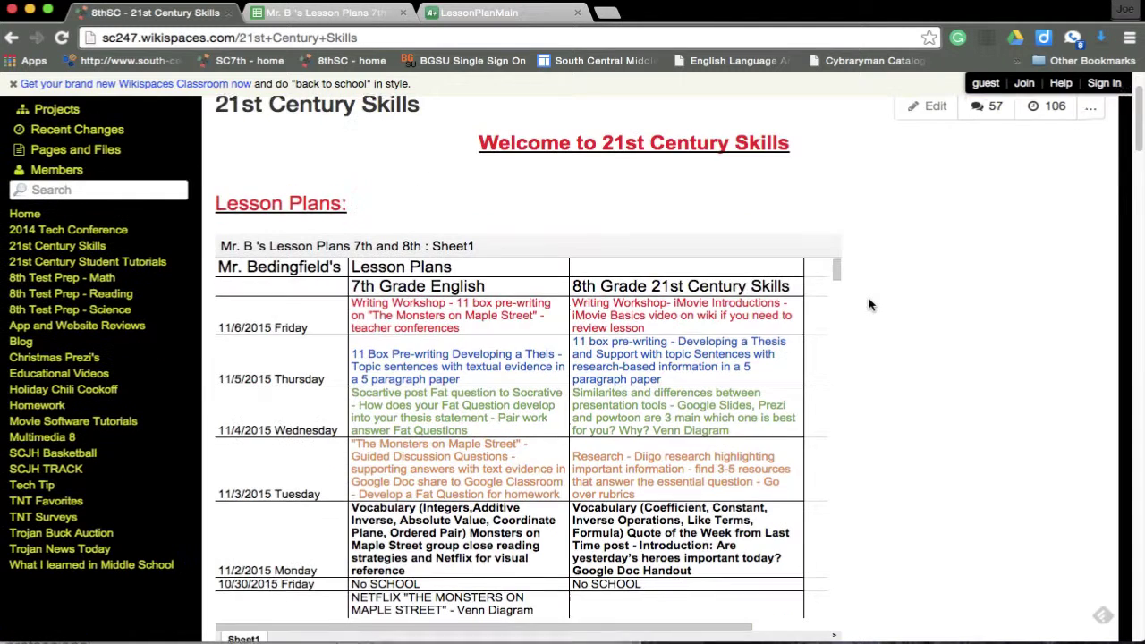
{"action": "scroll", "coordinate": [893, 302], "scroll_direction": "down", "scroll_amount": 1}
Review the embedded lesson plans on the 21st Century Skills wiki, then bring up 'Mr. B's Lesson Plans 7th and 8th'.
{"action": "scroll", "coordinate": [893, 302], "scroll_direction": "up", "scroll_amount": 1}
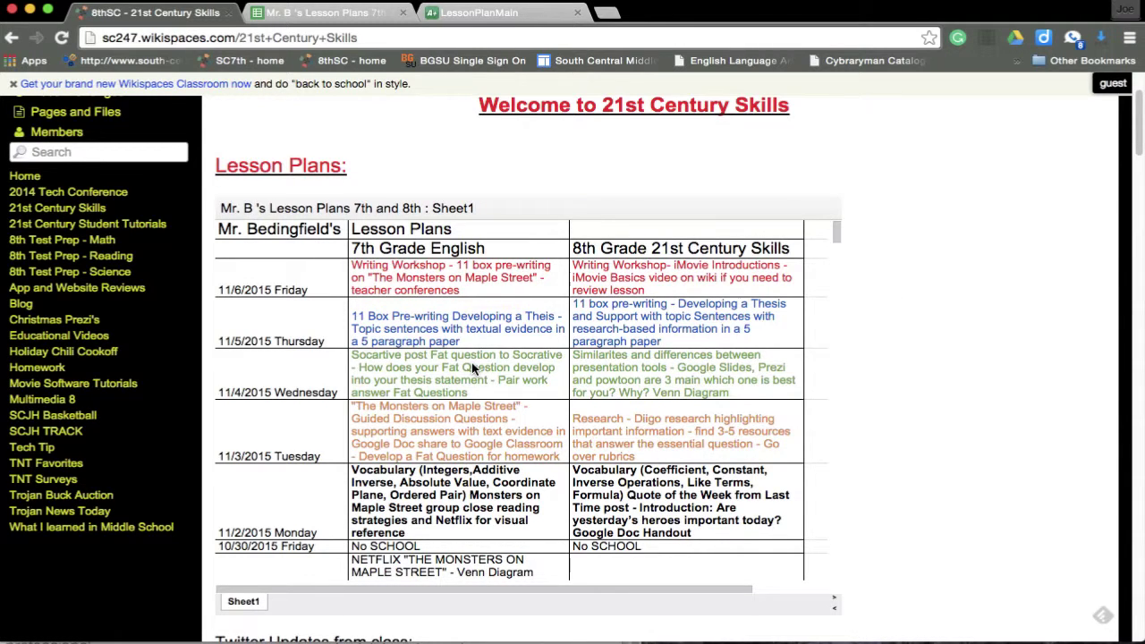
{"action": "left_click", "coordinate": [345, 13]}
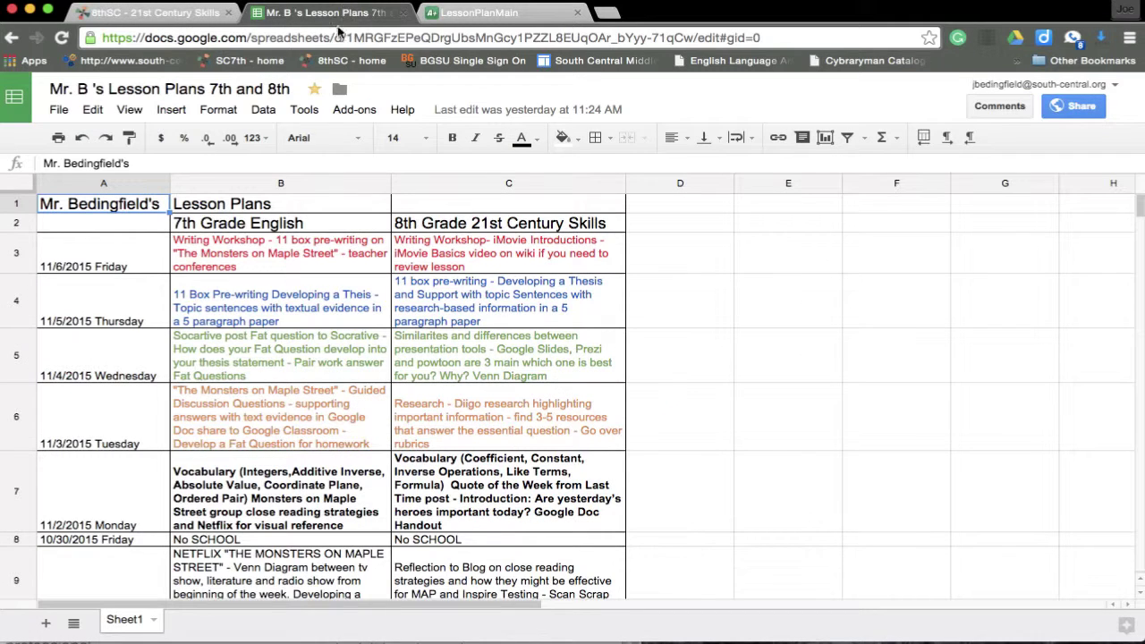
Copy the sheet's Publish to the web link and return to the GradeBook lesson editor.
{"action": "left_click", "coordinate": [58, 109]}
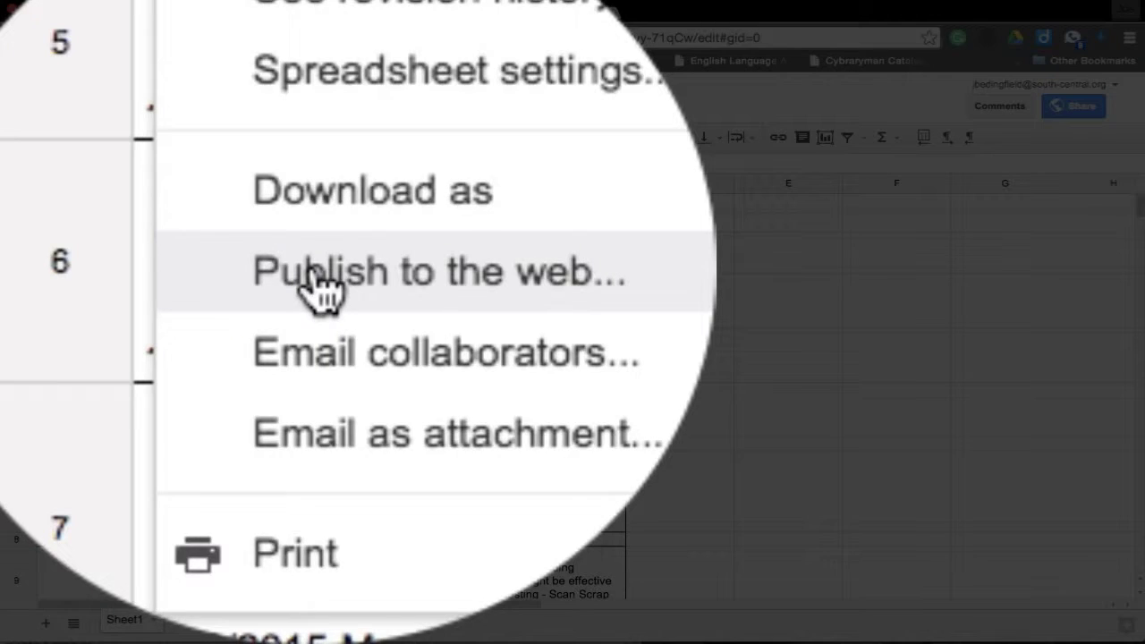
{"action": "left_click", "coordinate": [315, 277]}
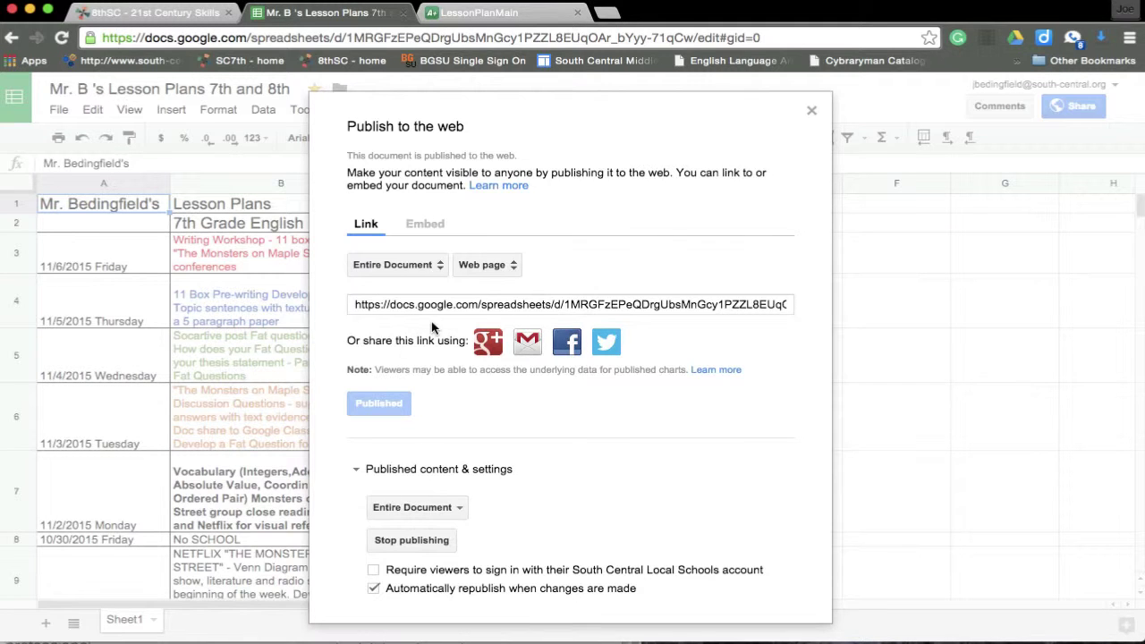
{"action": "left_click", "coordinate": [425, 225]}
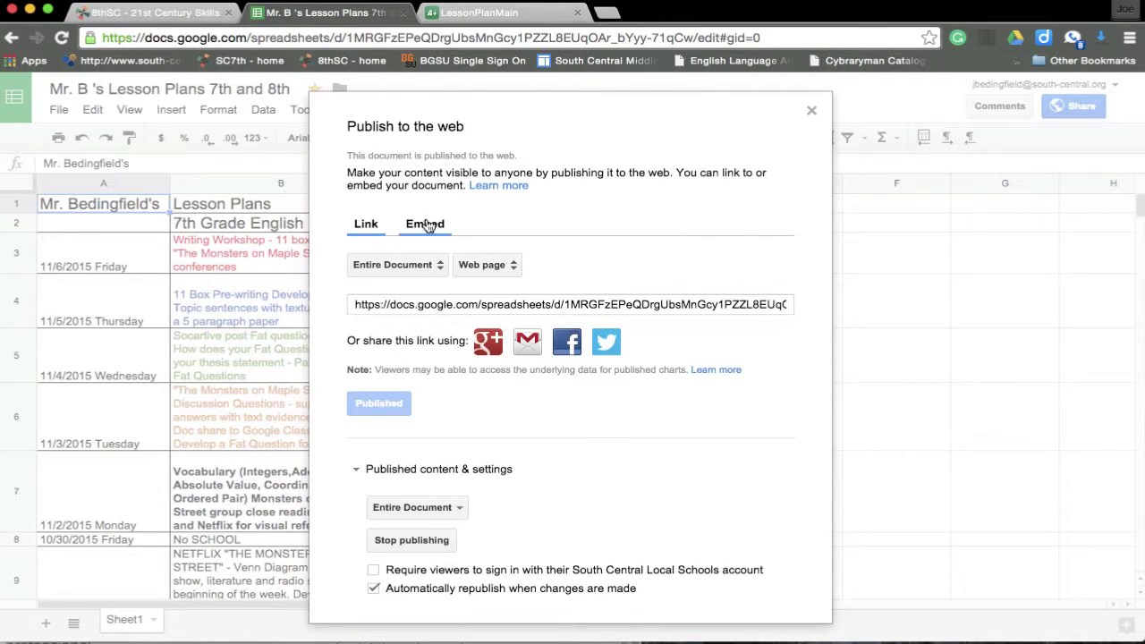
{"action": "left_click", "coordinate": [376, 230]}
{"action": "left_click", "coordinate": [424, 227]}
{"action": "left_click", "coordinate": [366, 226]}
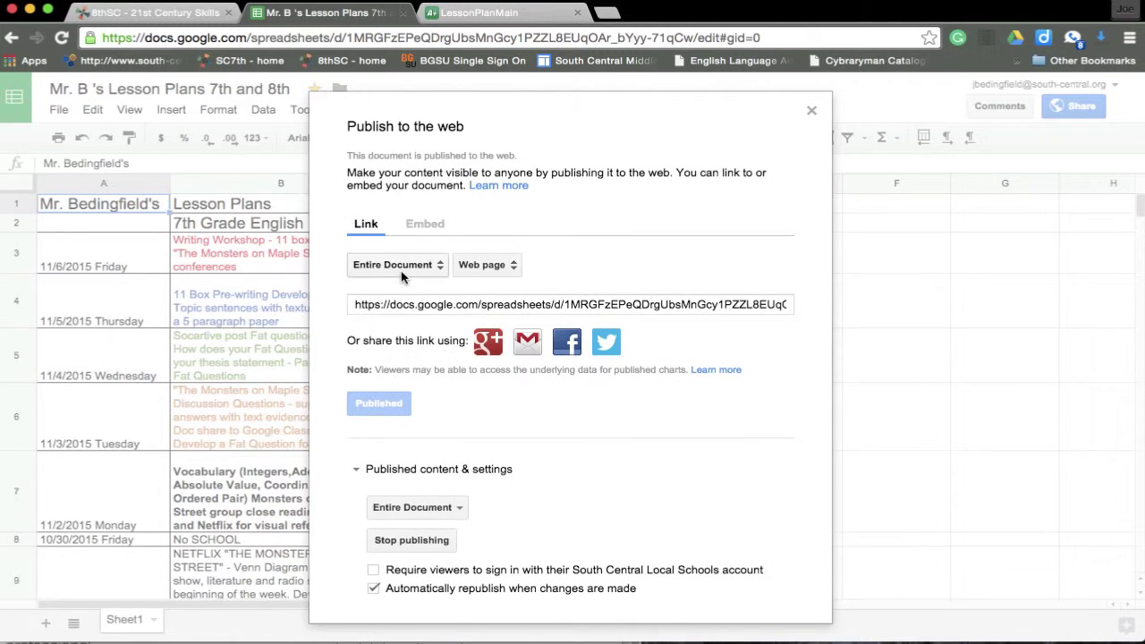
{"action": "left_click", "coordinate": [376, 307]}
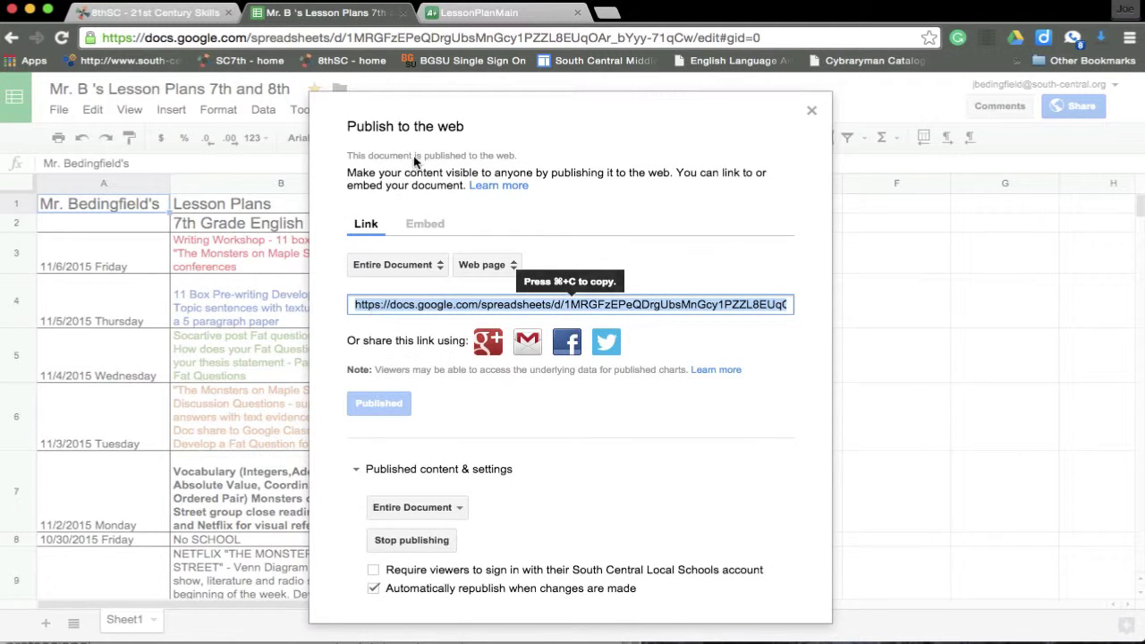
{"action": "key", "text": "super+c"}
{"action": "left_click", "coordinate": [490, 16]}
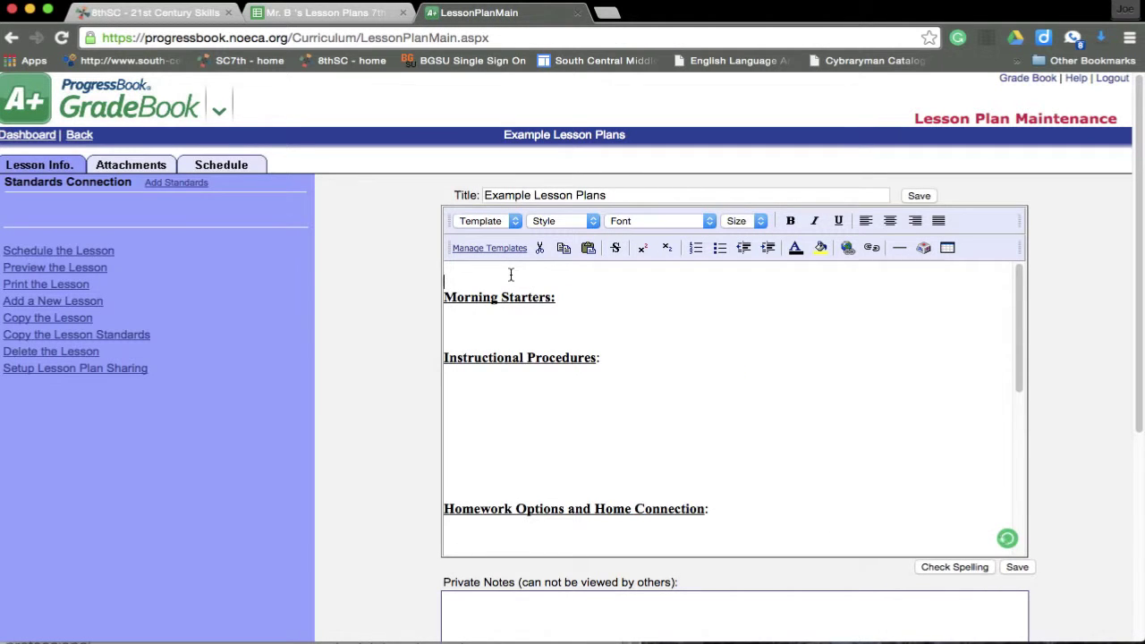
Replace the lesson's template headings with the line 'Lesson Plans Updated here'.
{"action": "left_click_drag", "start_coordinate": [511, 274], "coordinate": [660, 642]}
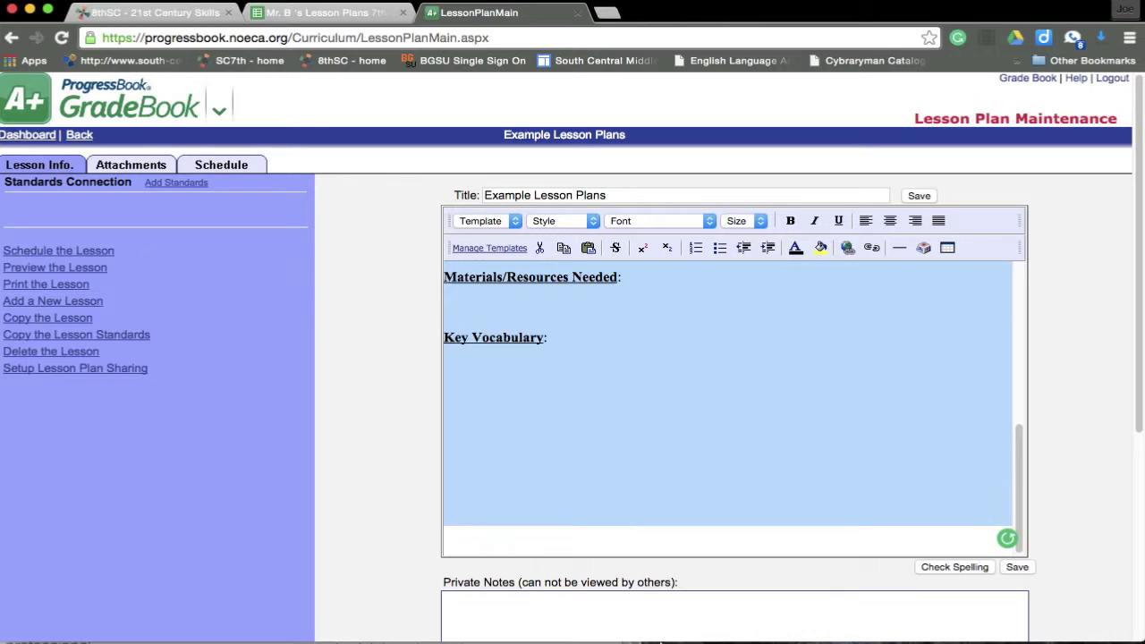
{"action": "key", "text": "BackSpace"}
{"action": "type", "text": "Lesson"}
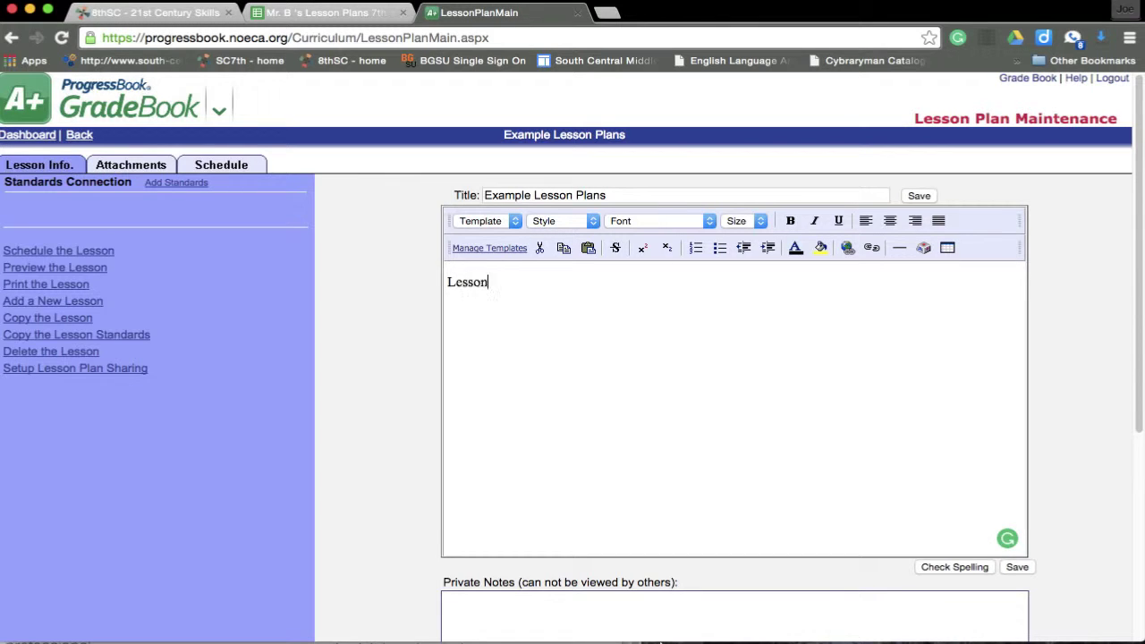
{"action": "type", "text": " Plans Updated here."}
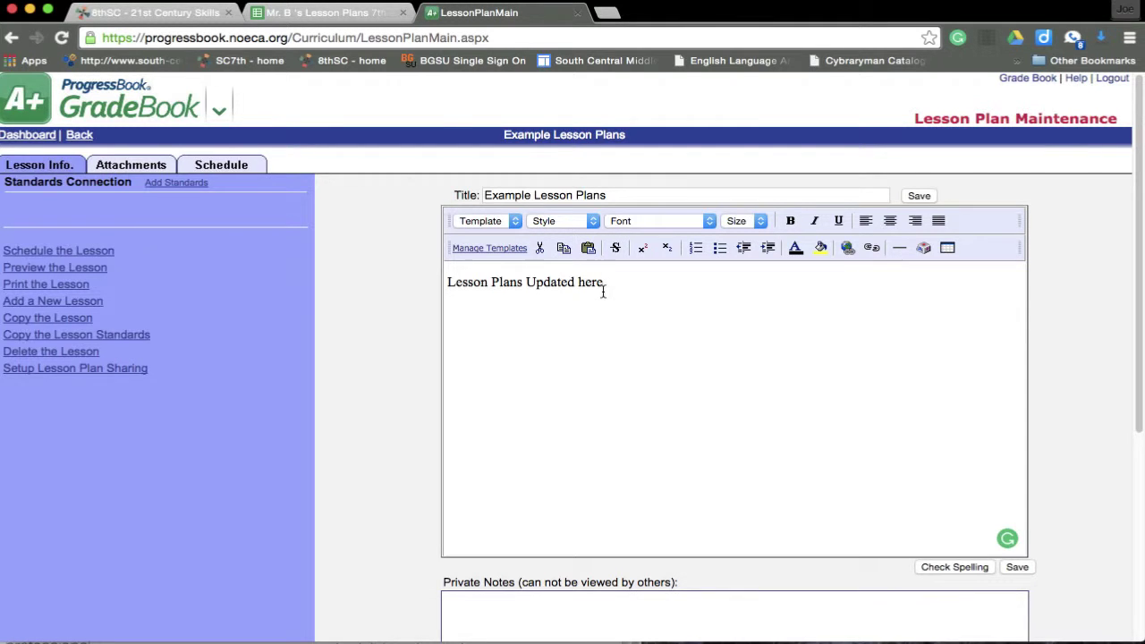
Link 'Lesson Plans Updated here' to the published Google Sheets URL.
{"action": "left_click_drag", "start_coordinate": [603, 284], "coordinate": [442, 288]}
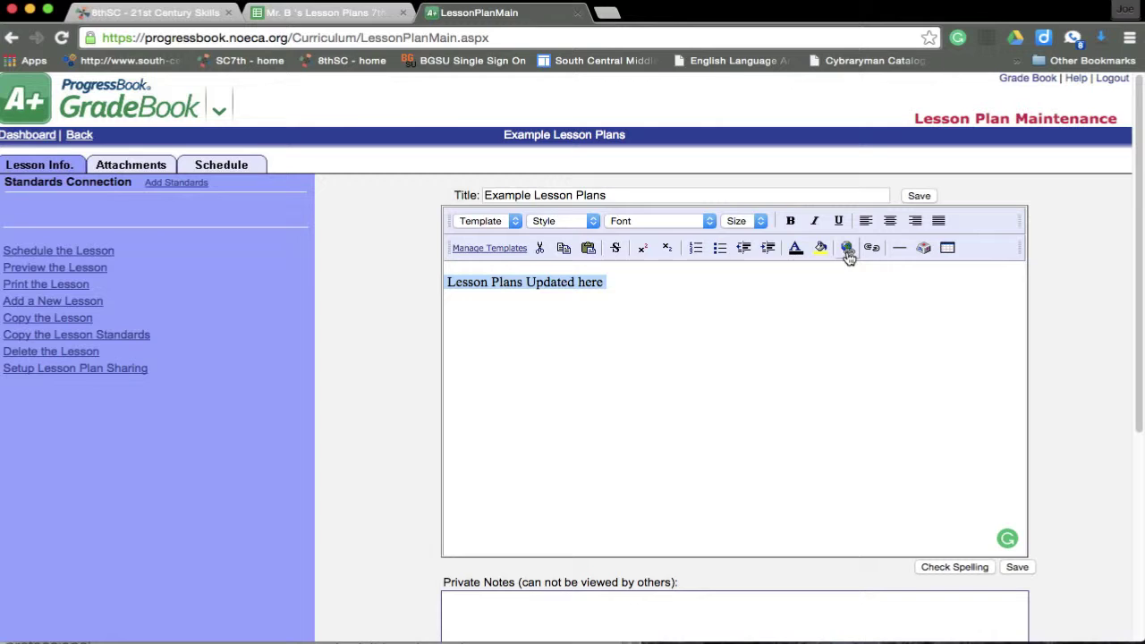
{"action": "left_click", "coordinate": [846, 253]}
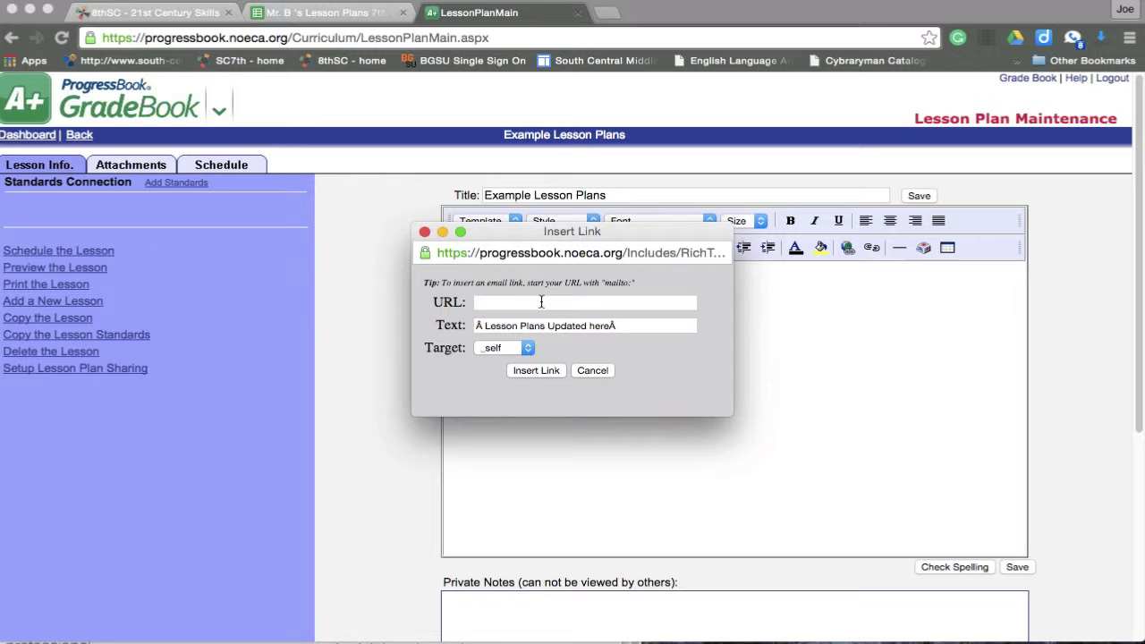
{"action": "left_click", "coordinate": [529, 303]}
{"action": "key", "text": "super+v"}
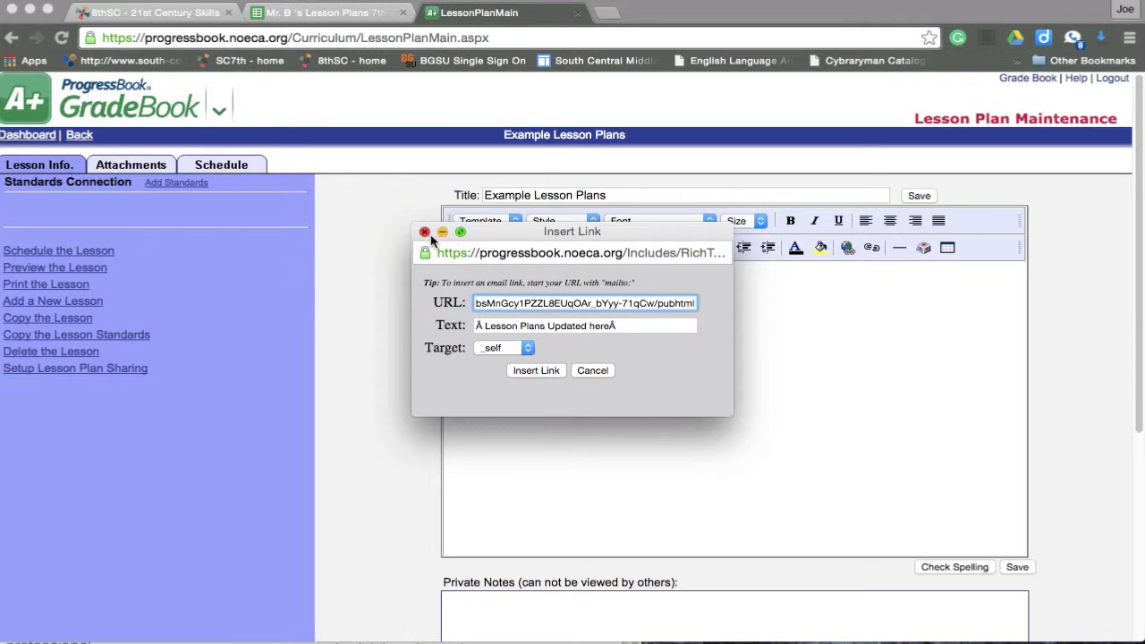
{"action": "left_click", "coordinate": [525, 371]}
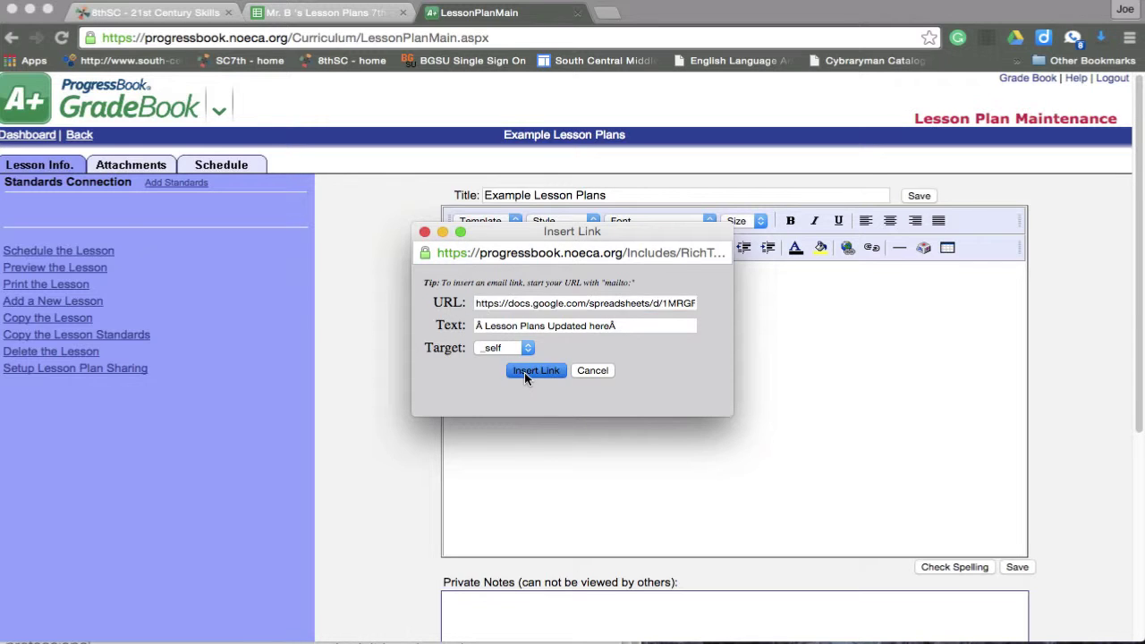
Set the lesson's scheduling end date to June 30, 2016 using the calendar.
{"action": "left_click", "coordinate": [89, 252]}
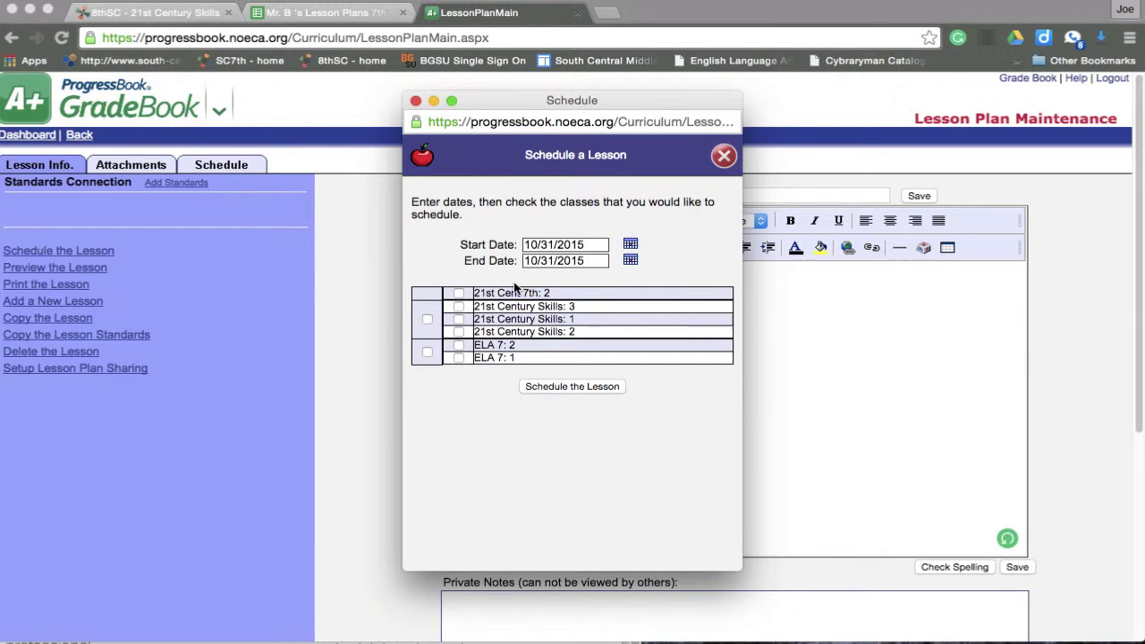
{"action": "left_click", "coordinate": [631, 261]}
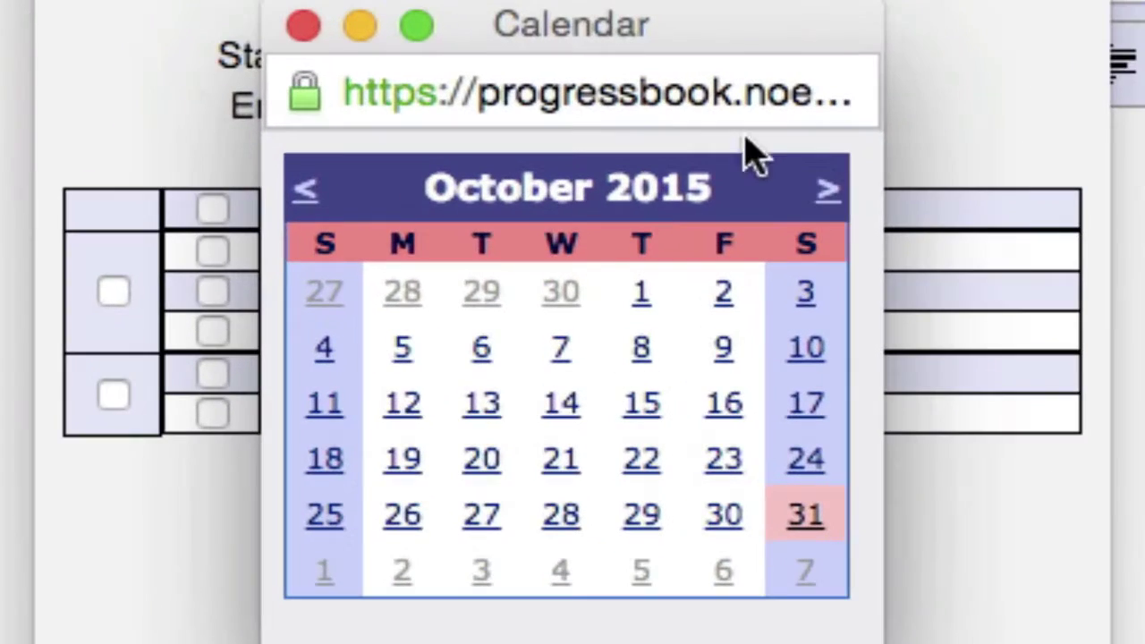
{"action": "left_click", "coordinate": [826, 189]}
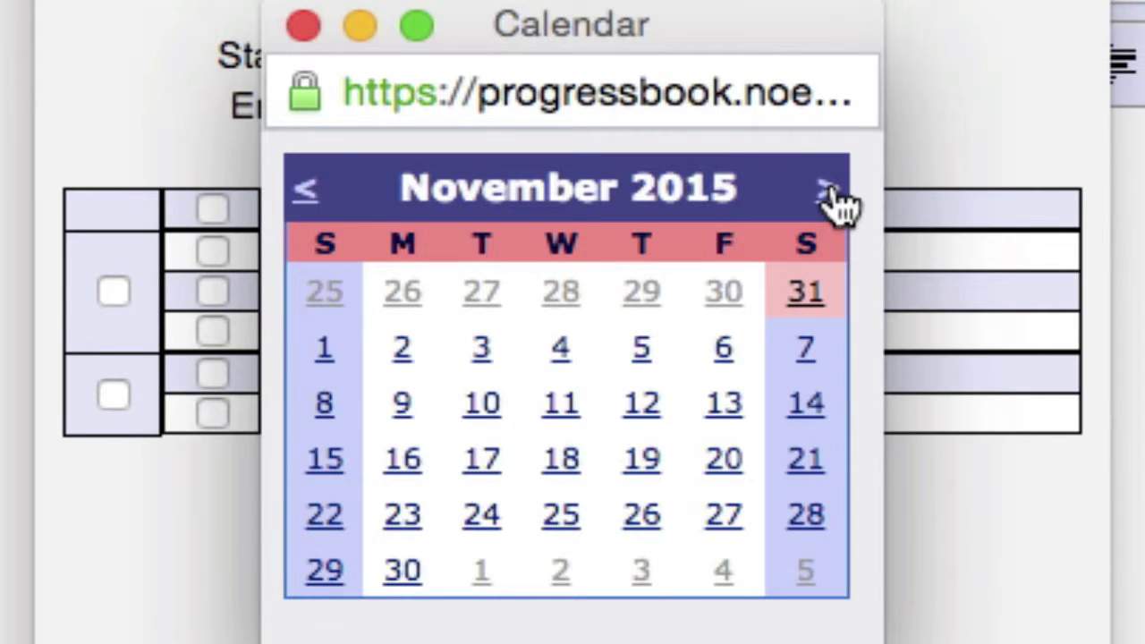
{"action": "left_click", "coordinate": [827, 190]}
{"action": "left_click", "coordinate": [827, 190]}
{"action": "left_click", "coordinate": [827, 190]}
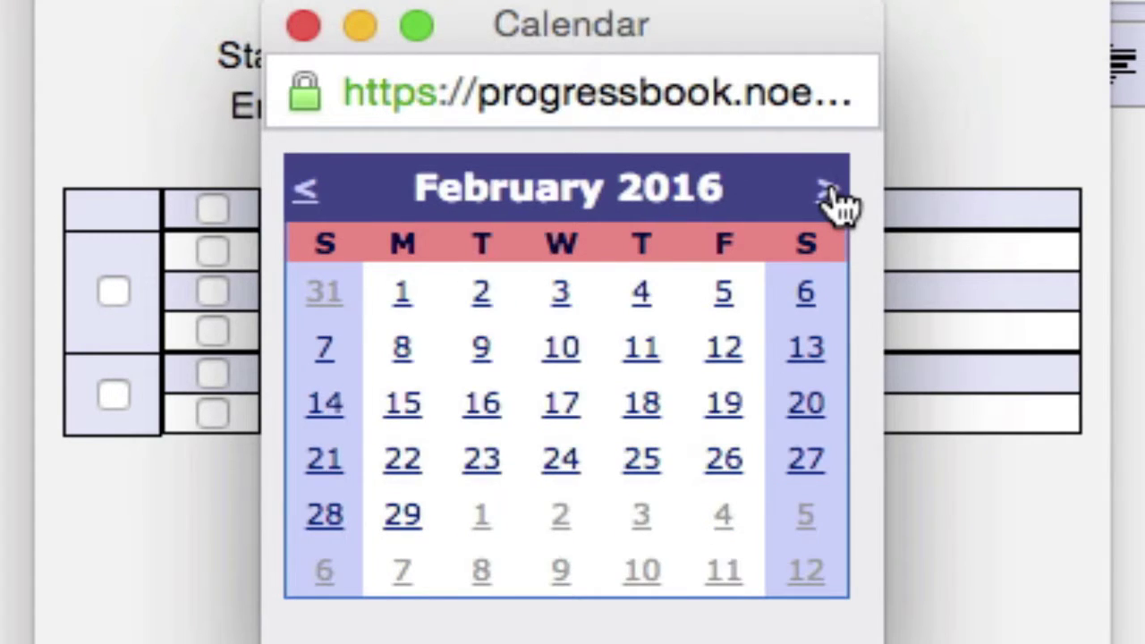
{"action": "left_click", "coordinate": [827, 189]}
{"action": "left_click", "coordinate": [827, 189]}
{"action": "left_click", "coordinate": [826, 189]}
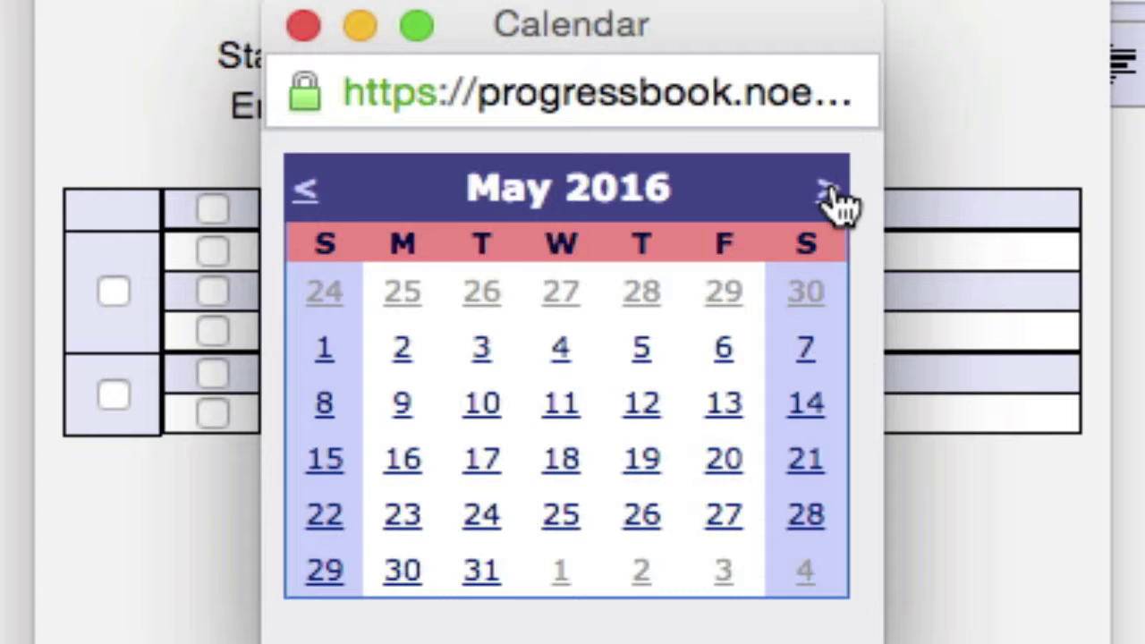
{"action": "left_click", "coordinate": [827, 190]}
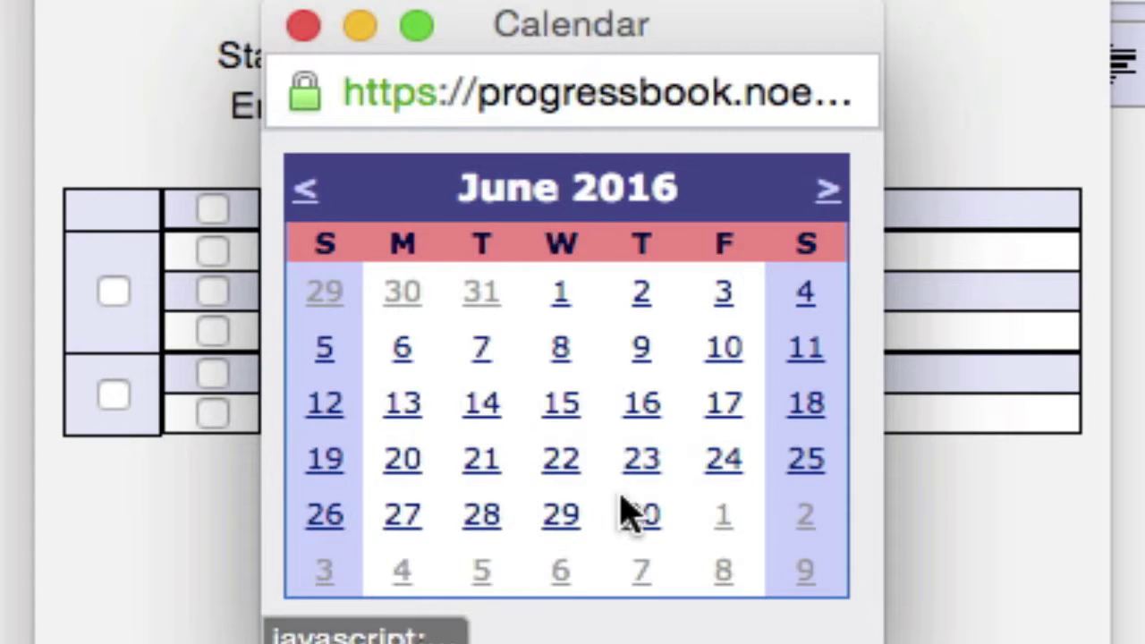
{"action": "left_click", "coordinate": [642, 517]}
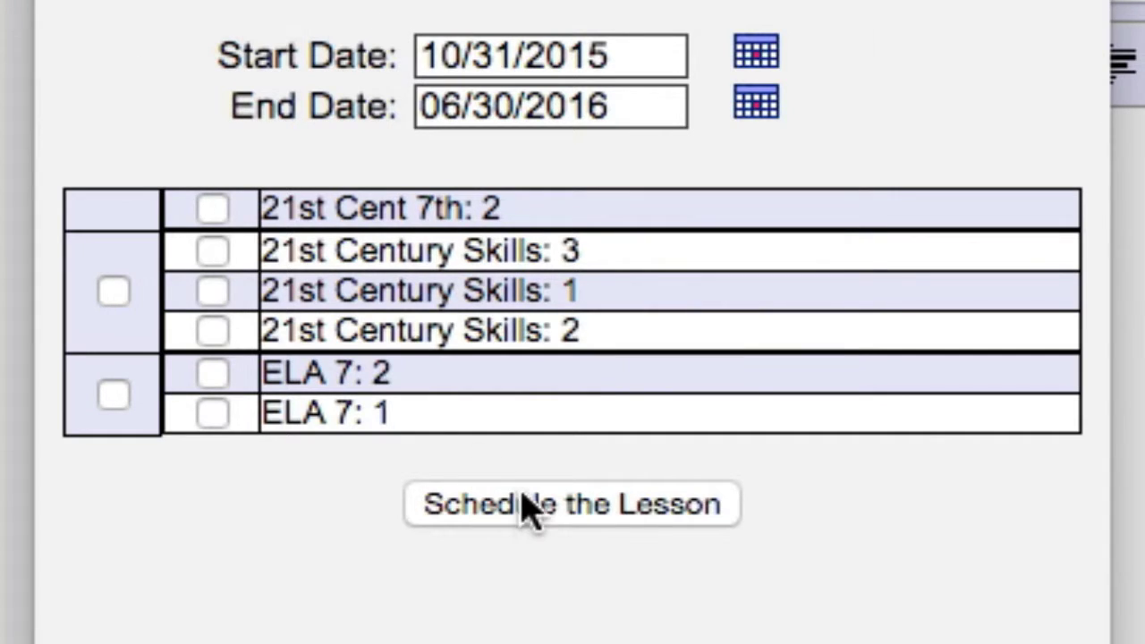
Schedule the lesson 10/31/2015–06/30/2016 for the 21st Century Skills and ELA 7 classes.
{"action": "left_click", "coordinate": [113, 291]}
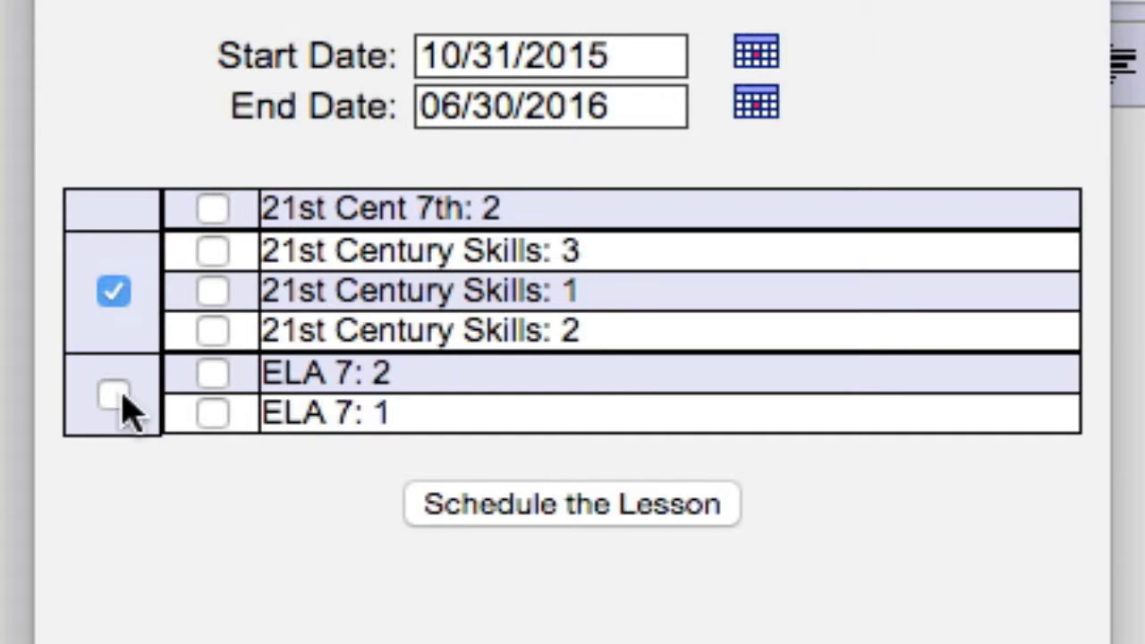
{"action": "left_click", "coordinate": [113, 394]}
{"action": "left_click", "coordinate": [445, 505]}
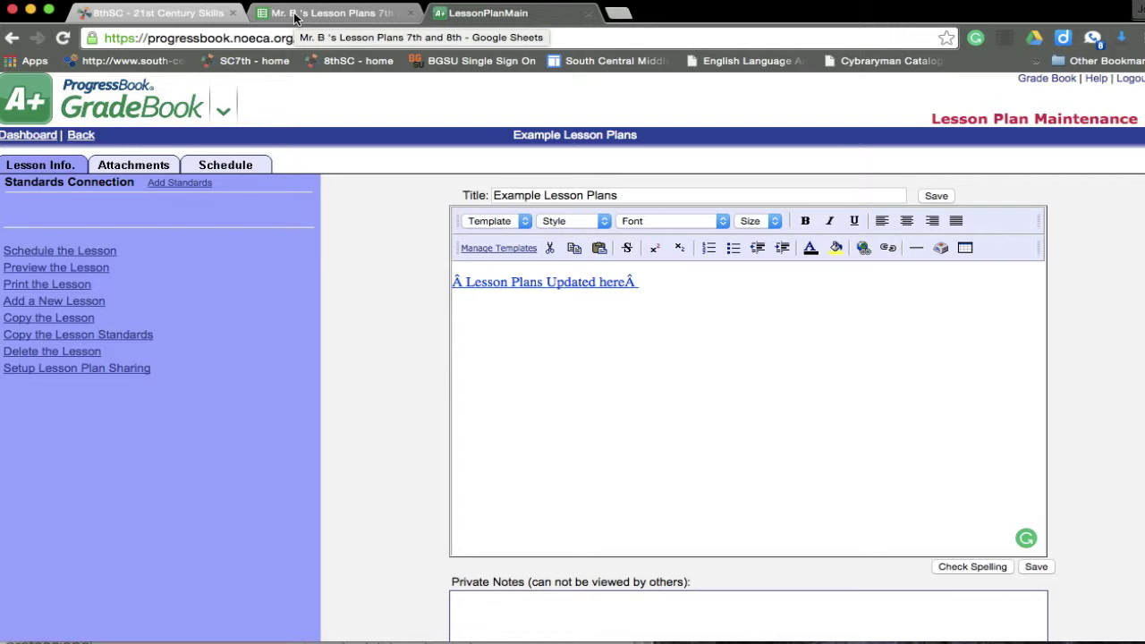
{"action": "left_click", "coordinate": [180, 184]}
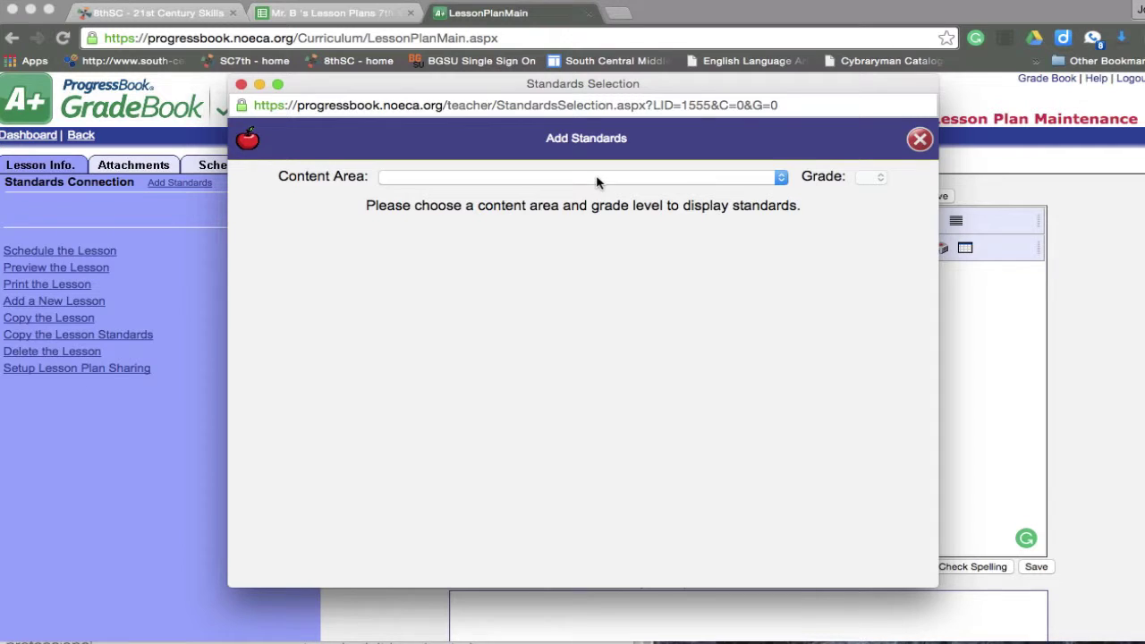
{"action": "left_click", "coordinate": [598, 183]}
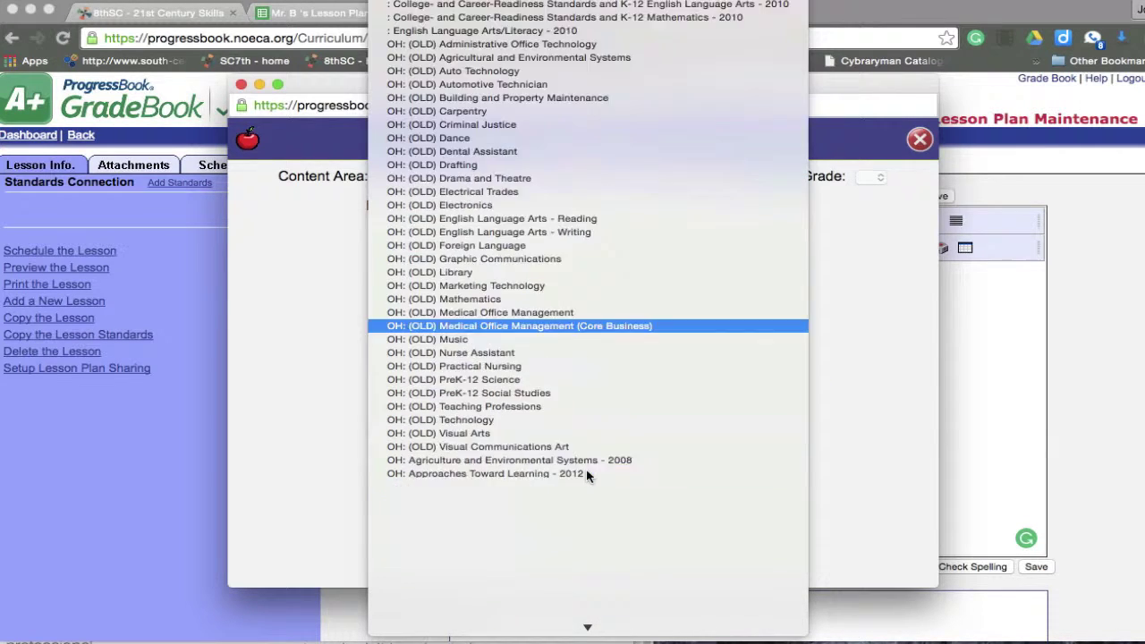
{"action": "scroll", "coordinate": [587, 475], "scroll_direction": "down", "scroll_amount": 10}
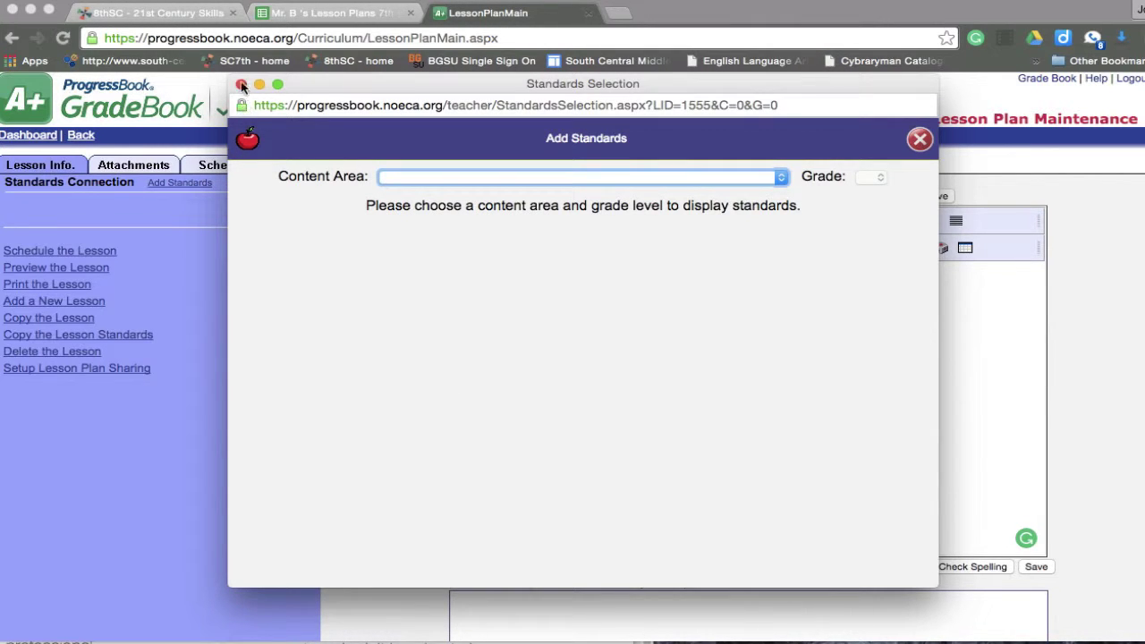
{"action": "left_click", "coordinate": [241, 84]}
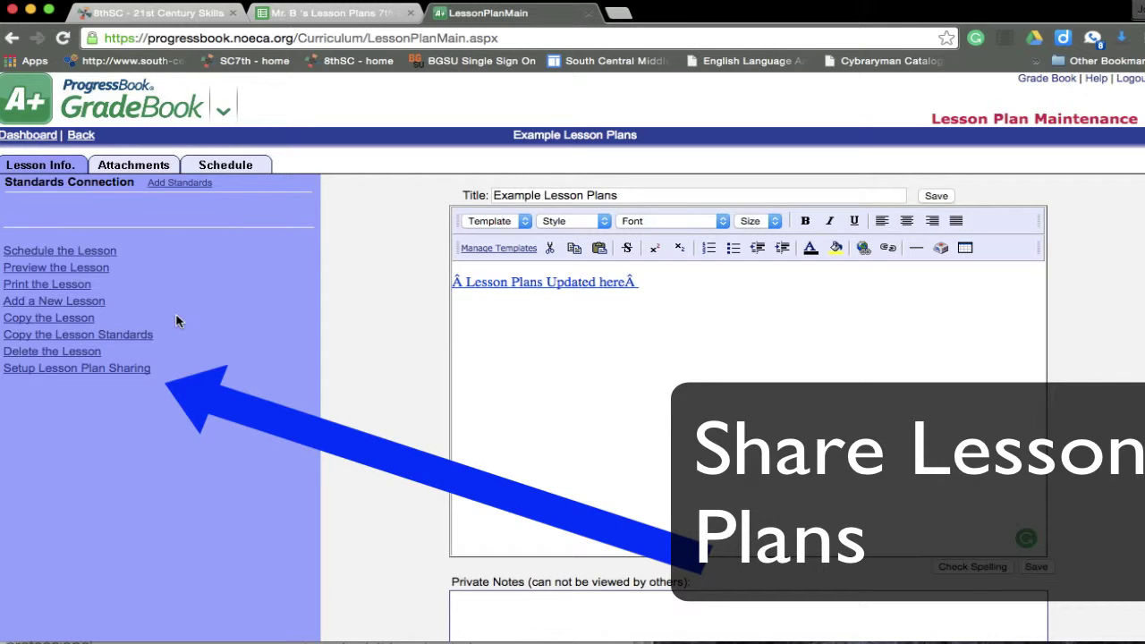
Open Lesson Plan Sharing and browse the staff list without adding any teachers.
{"action": "left_click", "coordinate": [117, 376]}
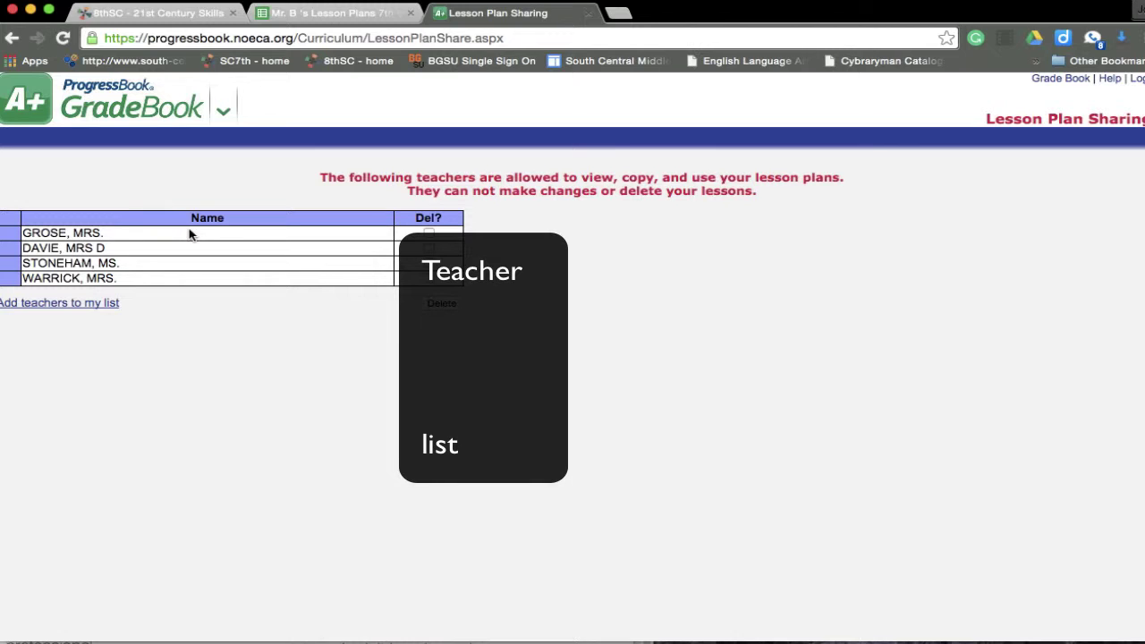
{"action": "left_click", "coordinate": [90, 304]}
{"action": "scroll", "coordinate": [577, 349], "scroll_direction": "down", "scroll_amount": 10}
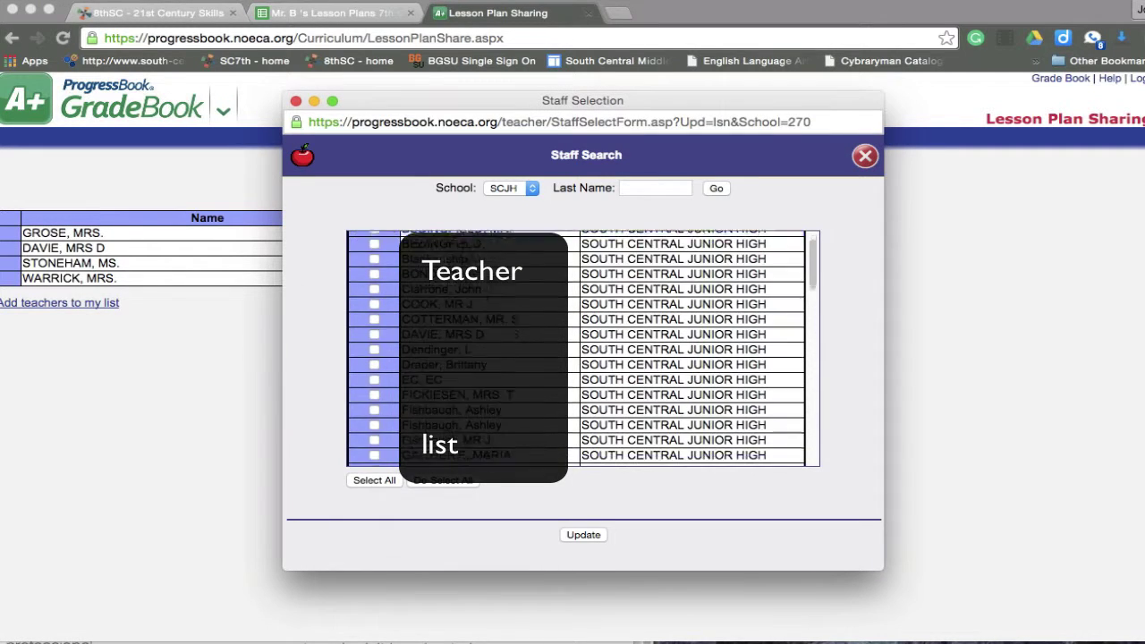
{"action": "scroll", "coordinate": [429, 330], "scroll_direction": "up", "scroll_amount": 8}
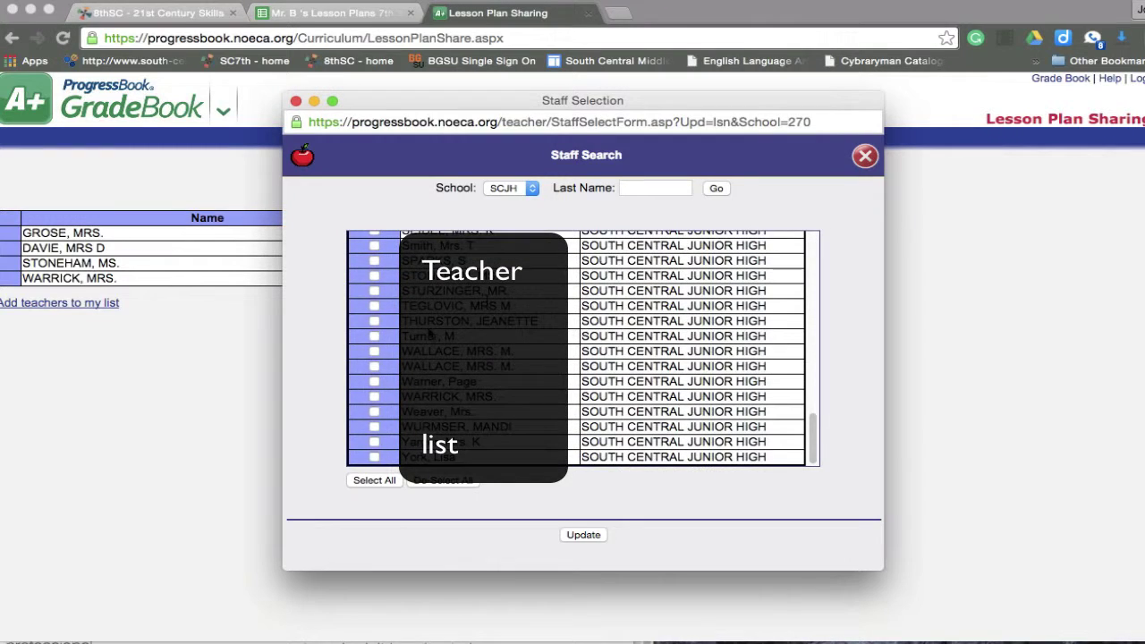
{"action": "scroll", "coordinate": [430, 328], "scroll_direction": "up", "scroll_amount": 5}
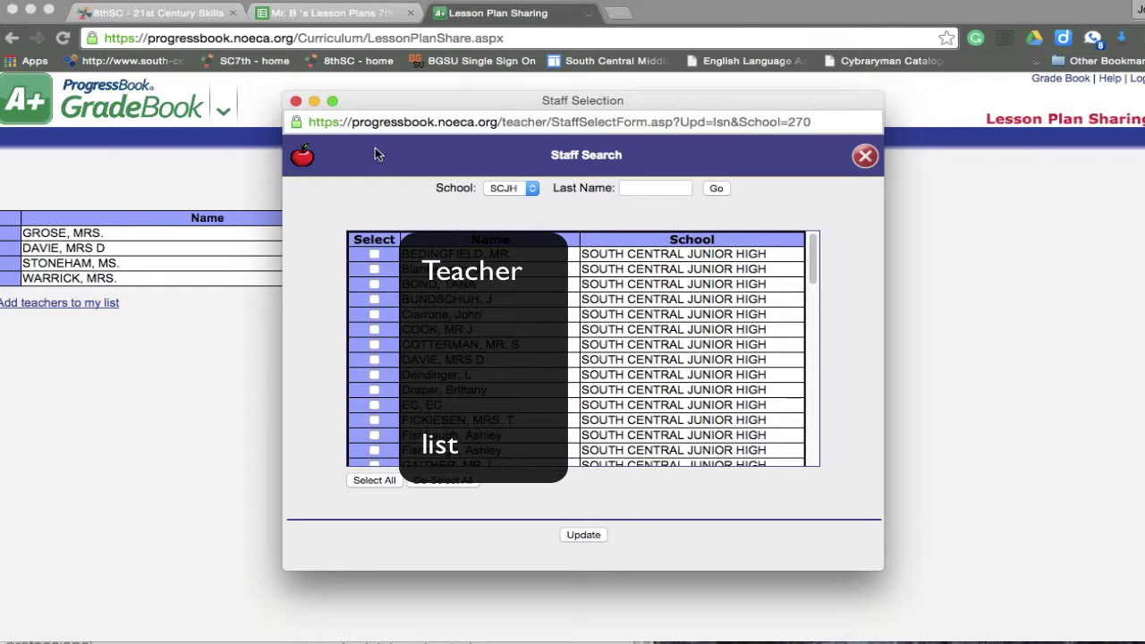
{"action": "left_click", "coordinate": [297, 101]}
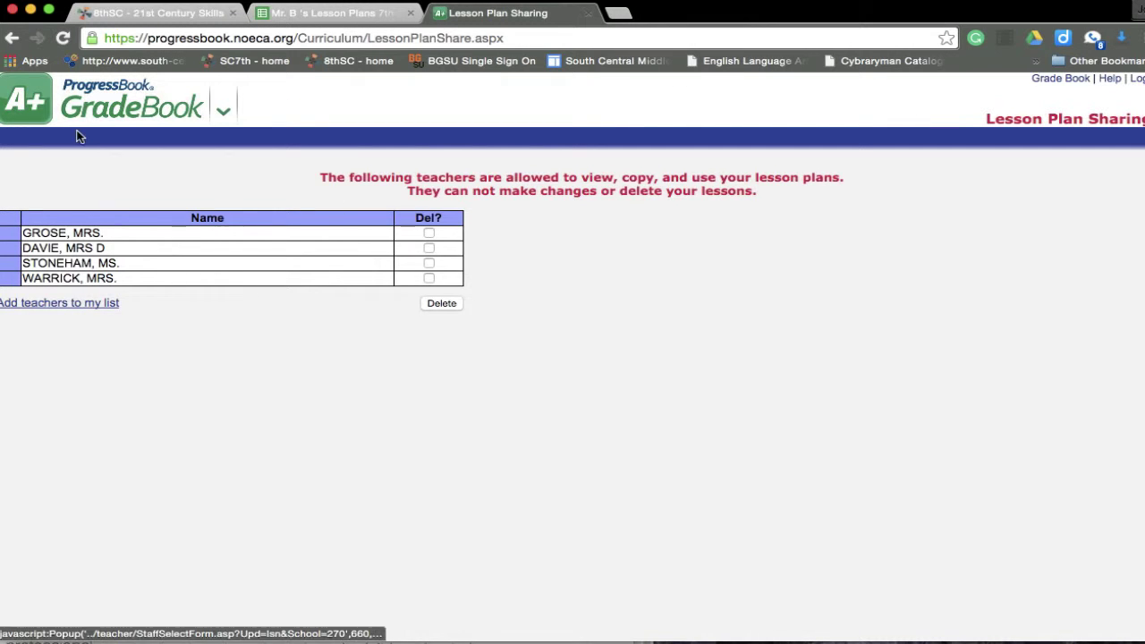
Glance at the ProgressBook Help page, then return to the Grade Book home page.
{"action": "left_click", "coordinate": [119, 112]}
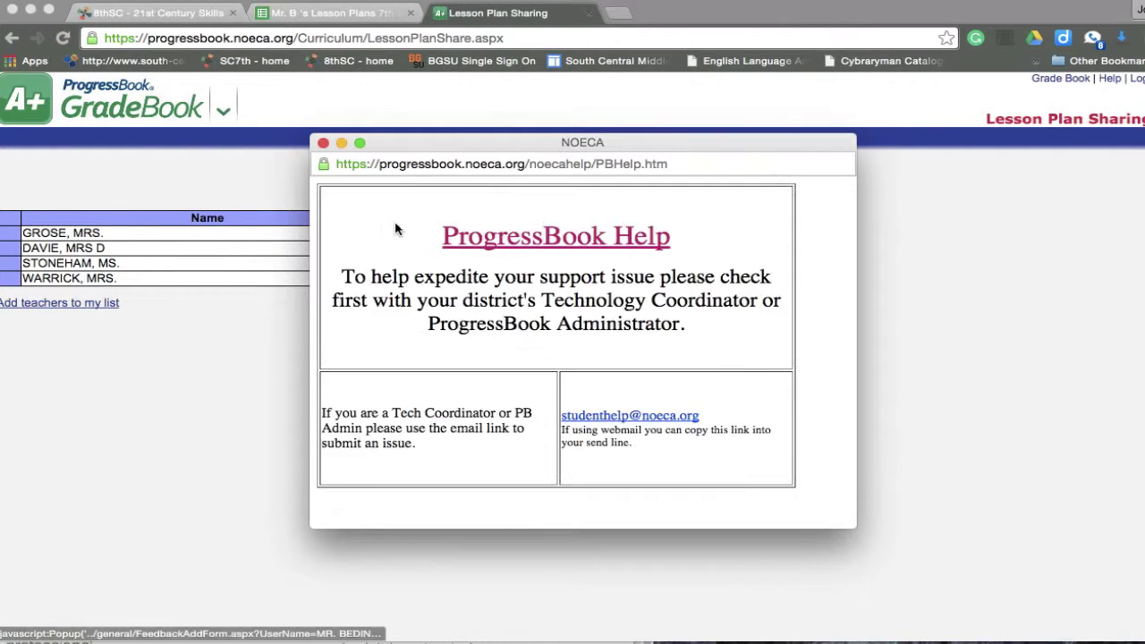
{"action": "left_click", "coordinate": [323, 142]}
{"action": "left_click", "coordinate": [1046, 79]}
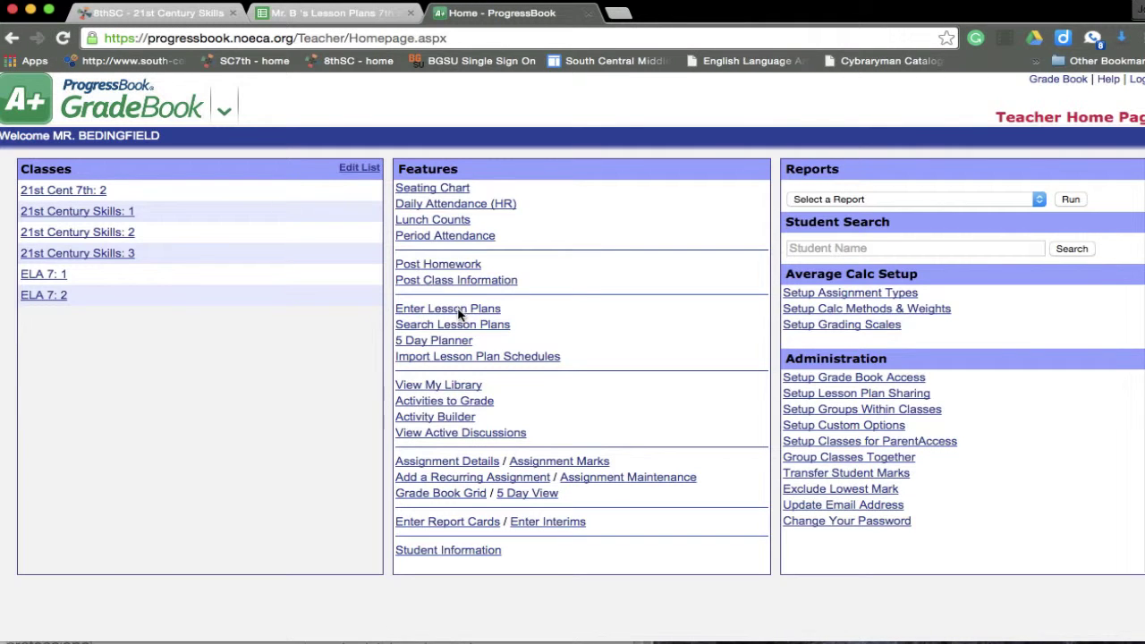
Run Search Lesson Plans with no criteria and scroll the results, including Example Lesson Plans.
{"action": "left_click", "coordinate": [455, 324]}
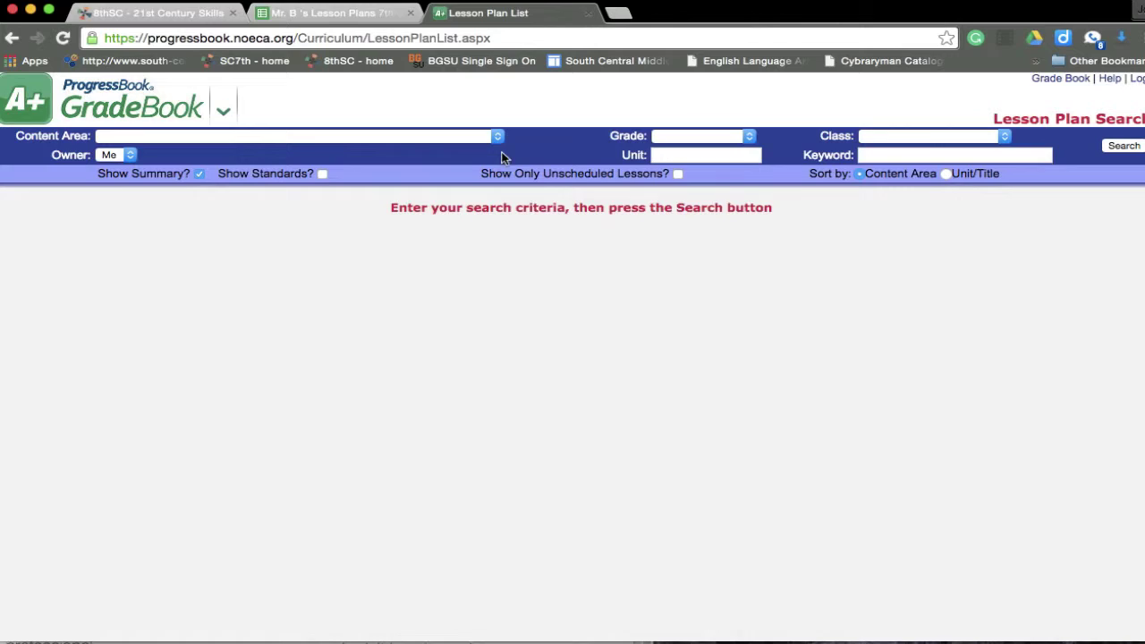
{"action": "left_click", "coordinate": [1116, 149]}
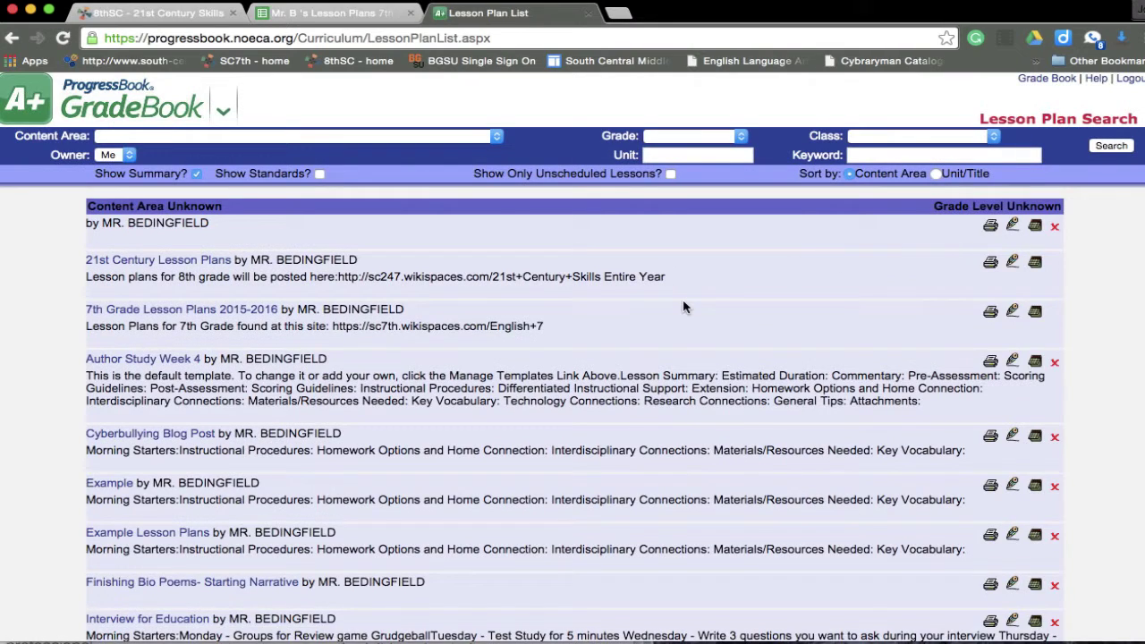
{"action": "scroll", "coordinate": [682, 299], "scroll_direction": "down", "scroll_amount": 5}
{"action": "scroll", "coordinate": [683, 305], "scroll_direction": "down", "scroll_amount": 20}
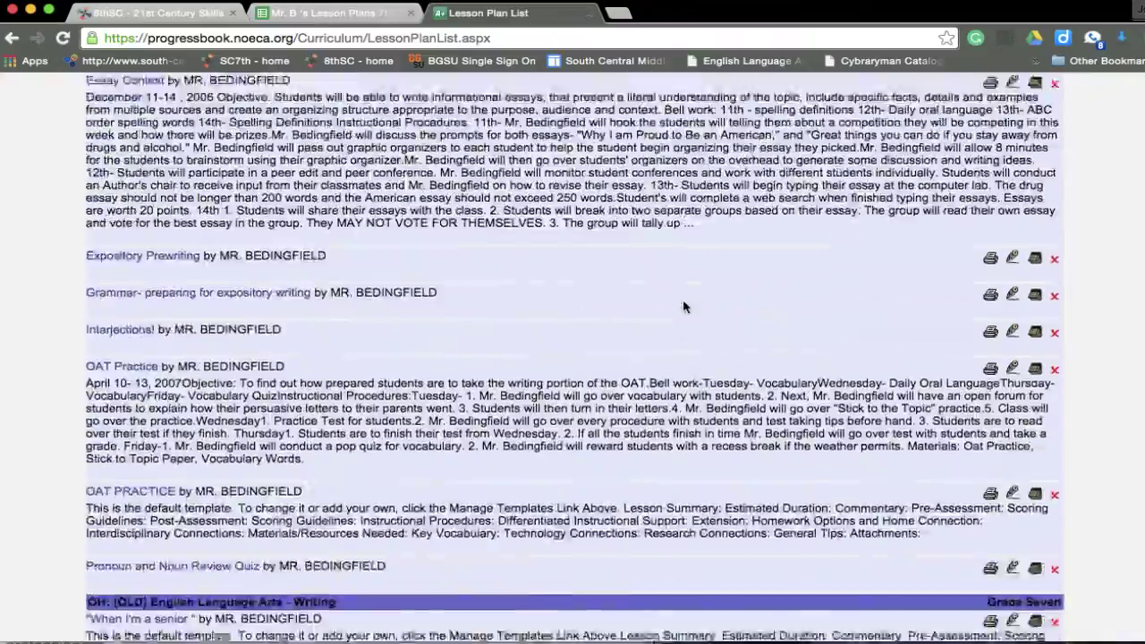
{"action": "scroll", "coordinate": [683, 305], "scroll_direction": "down", "scroll_amount": 20}
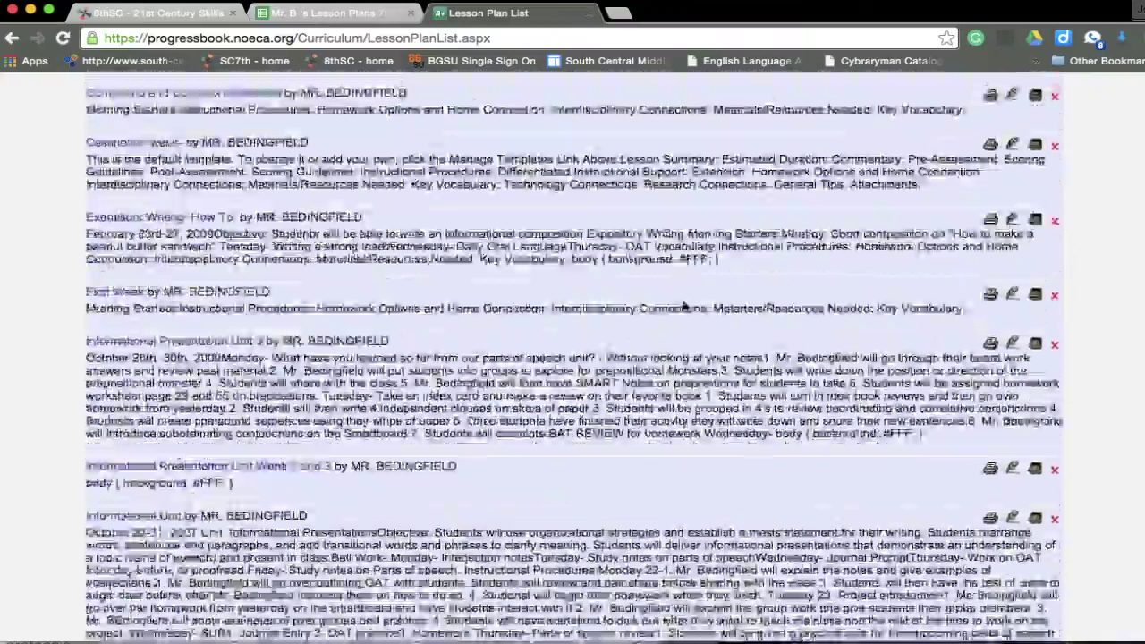
{"action": "scroll", "coordinate": [685, 305], "scroll_direction": "down", "scroll_amount": 20}
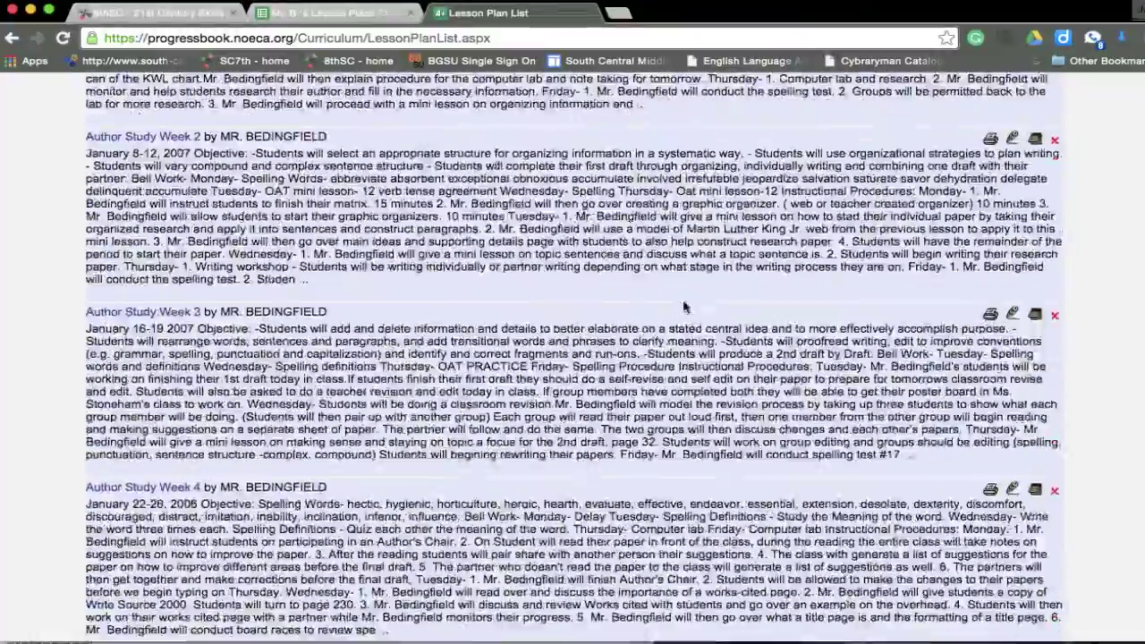
{"action": "scroll", "coordinate": [684, 305], "scroll_direction": "down", "scroll_amount": 20}
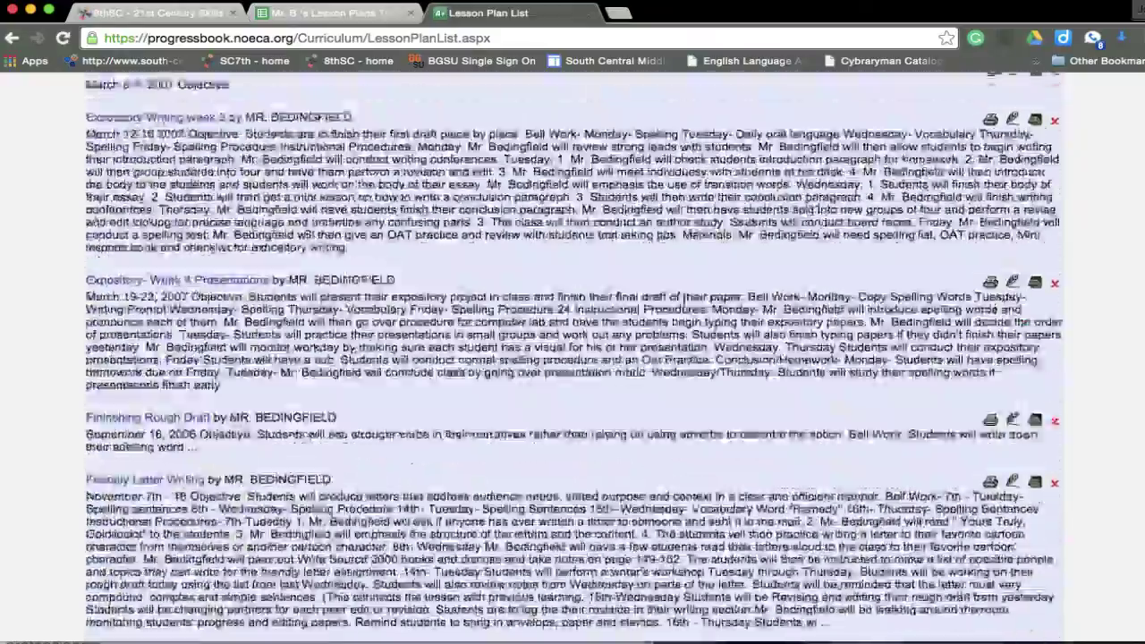
{"action": "scroll", "coordinate": [683, 302], "scroll_direction": "down", "scroll_amount": 20}
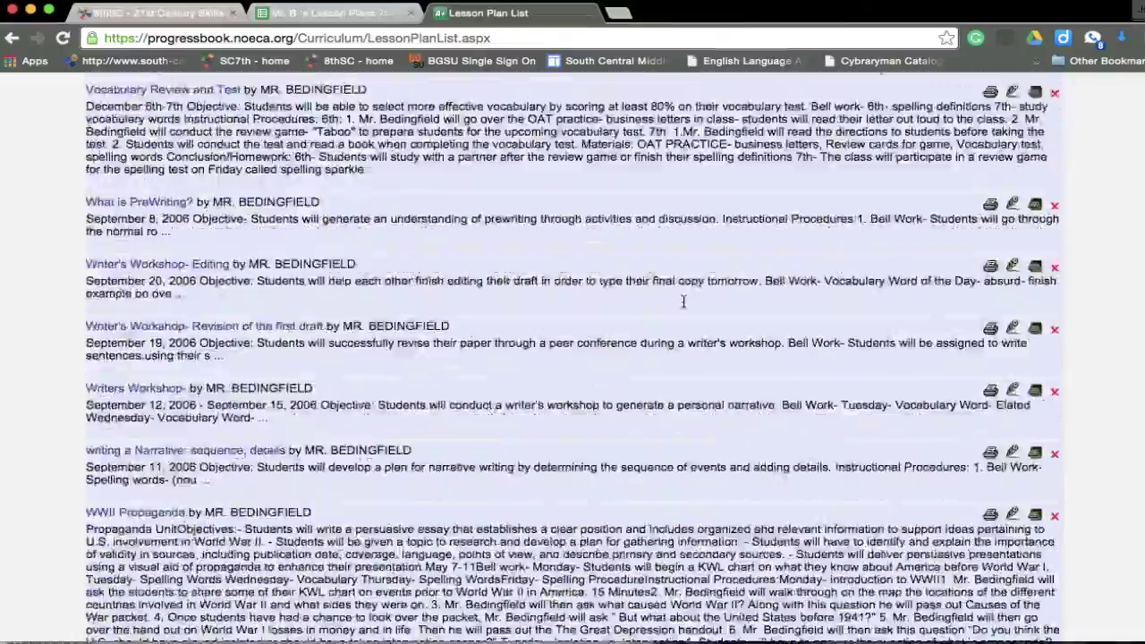
{"action": "scroll", "coordinate": [683, 341], "scroll_direction": "up", "scroll_amount": 20}
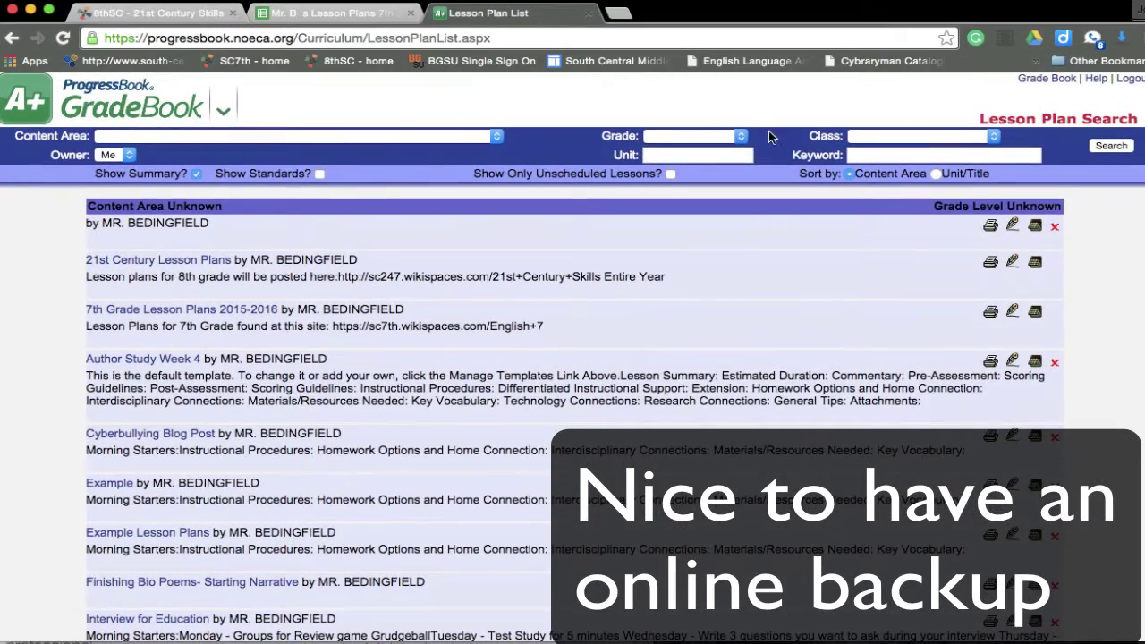
Search lesson plans by the keyword 'sentence', leaving the grade-level filter unset.
{"action": "left_click", "coordinate": [700, 138]}
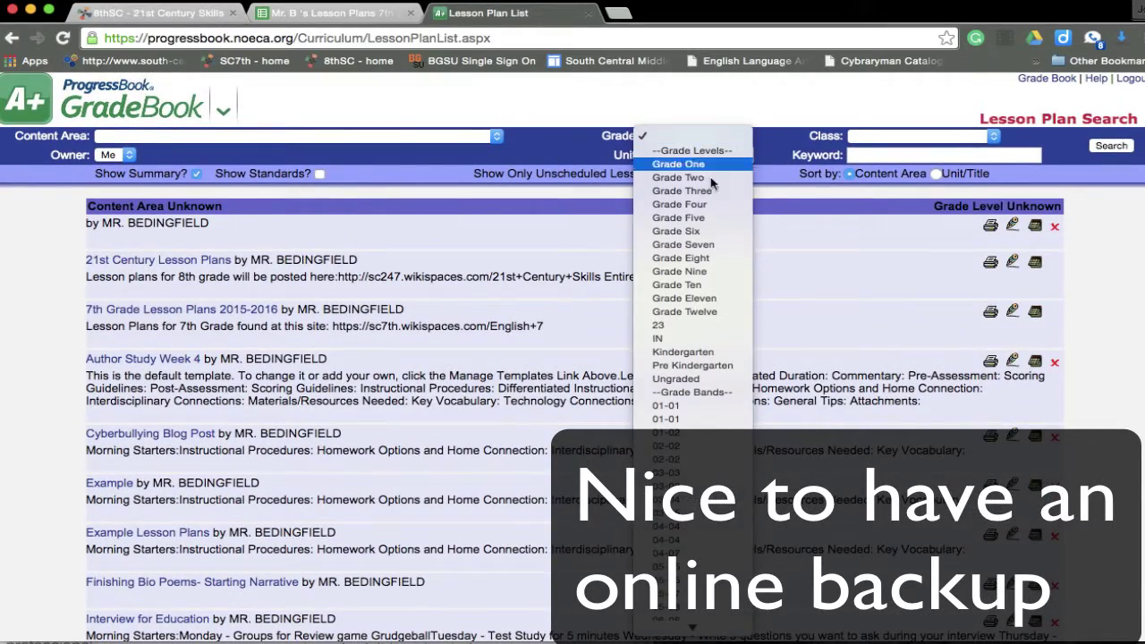
{"action": "left_click", "coordinate": [817, 225]}
{"action": "left_click", "coordinate": [881, 152]}
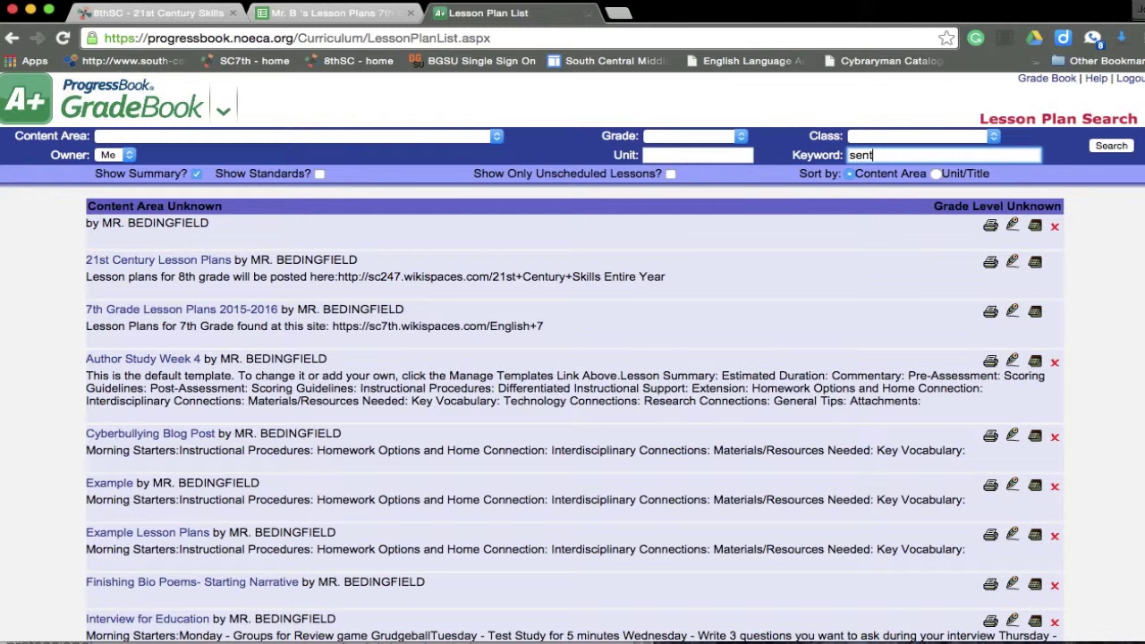
{"action": "left_click", "coordinate": [1118, 148]}
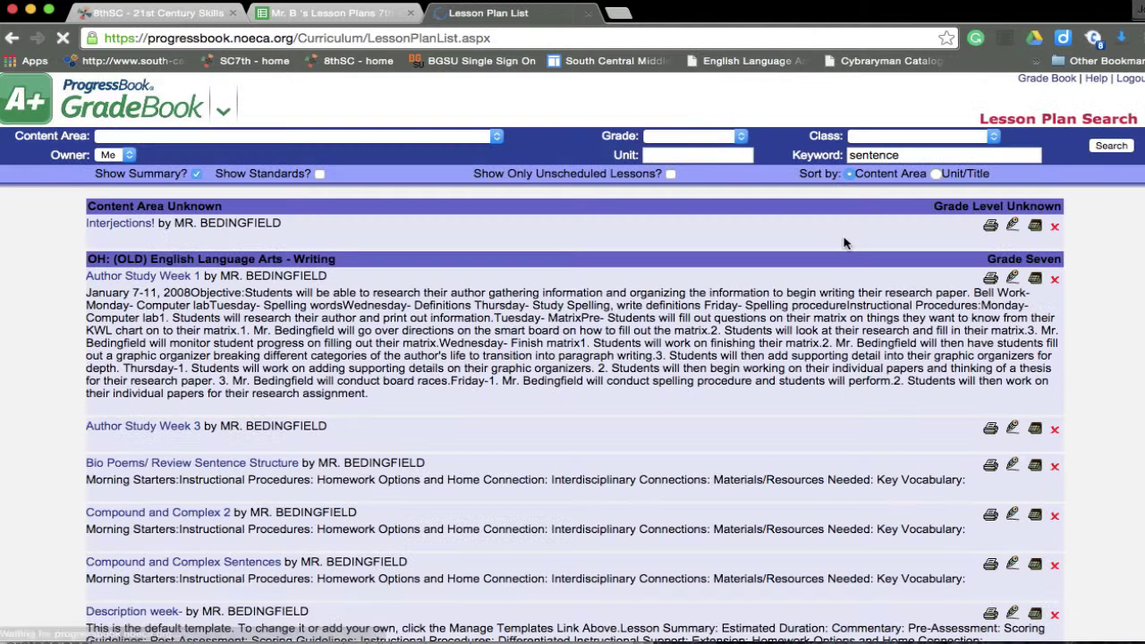
{"action": "scroll", "coordinate": [326, 301], "scroll_direction": "down", "scroll_amount": 1}
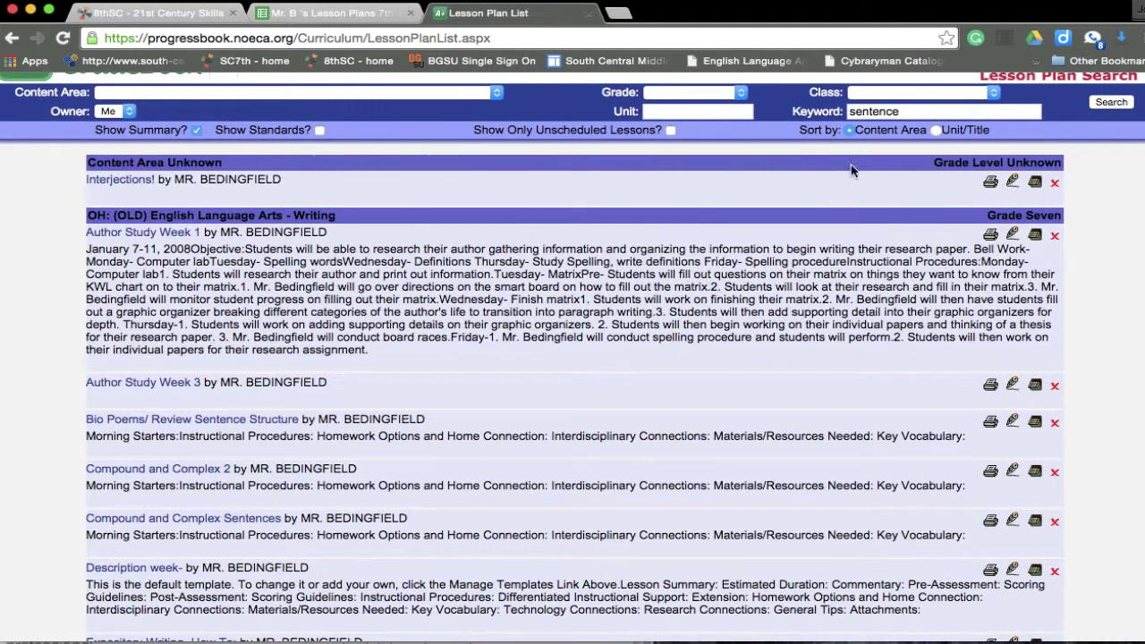
Change the keyword to 'complex', review the matching lessons, and return to Grade Book.
{"action": "double_click", "coordinate": [903, 115]}
{"action": "type", "text": "complex"}
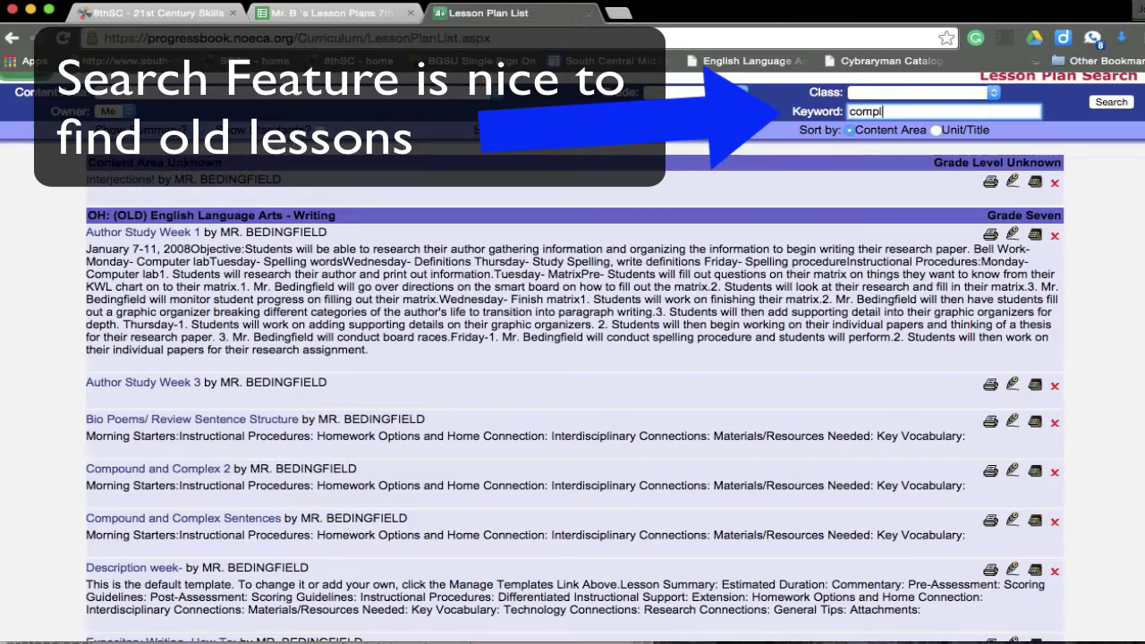
{"action": "left_click", "coordinate": [1111, 103]}
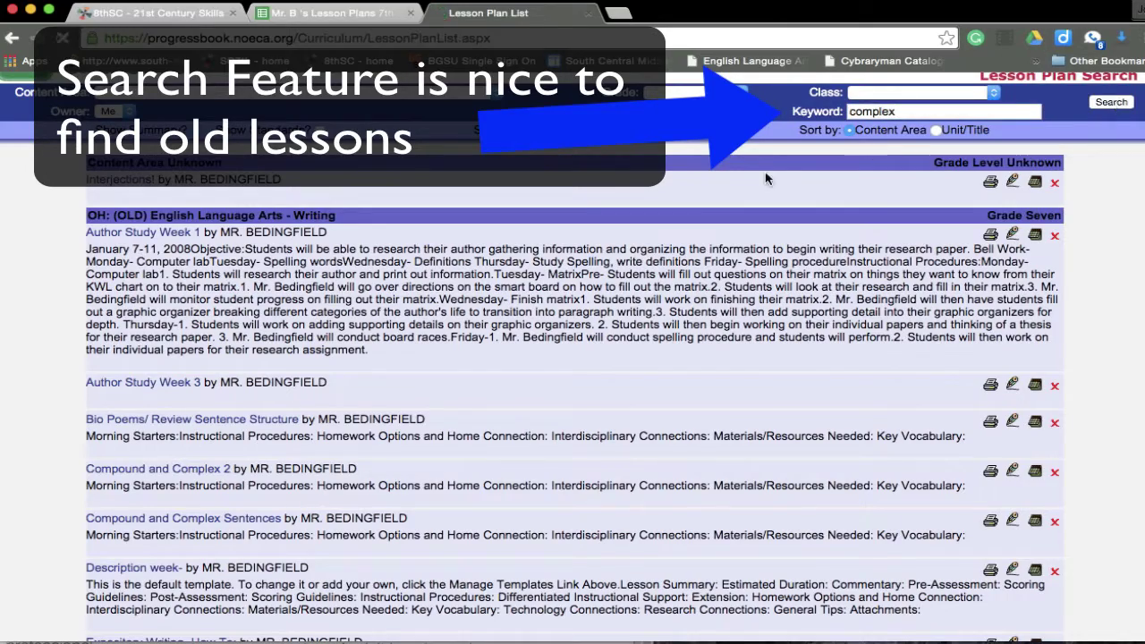
{"action": "scroll", "coordinate": [195, 278], "scroll_direction": "down", "scroll_amount": 10}
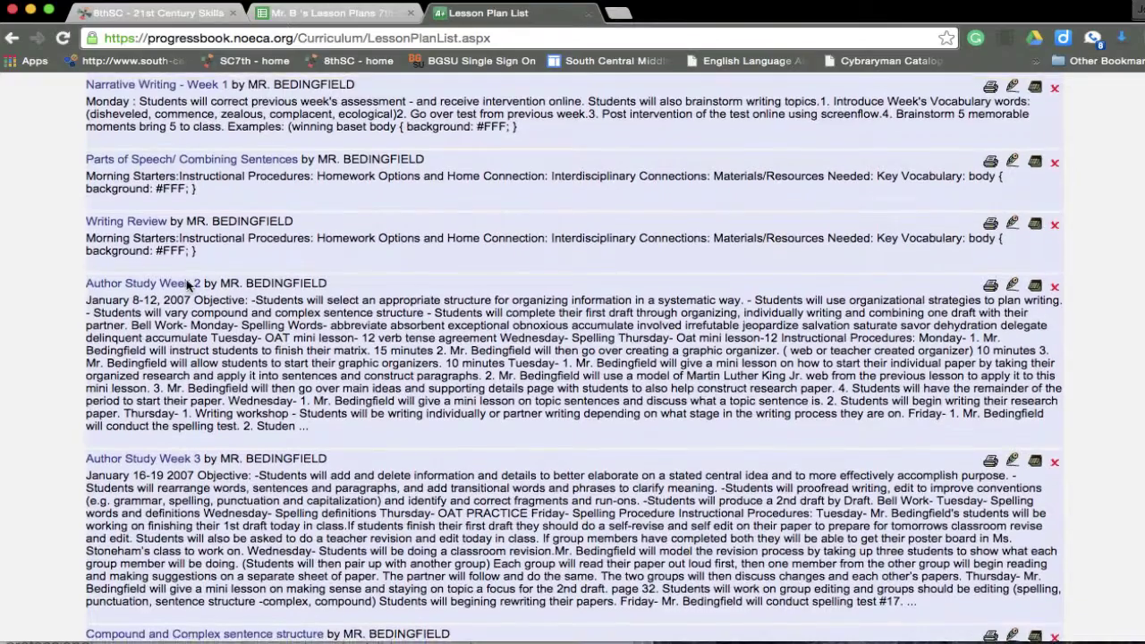
{"action": "scroll", "coordinate": [188, 284], "scroll_direction": "up", "scroll_amount": 9}
{"action": "scroll", "coordinate": [188, 285], "scroll_direction": "up", "scroll_amount": 1}
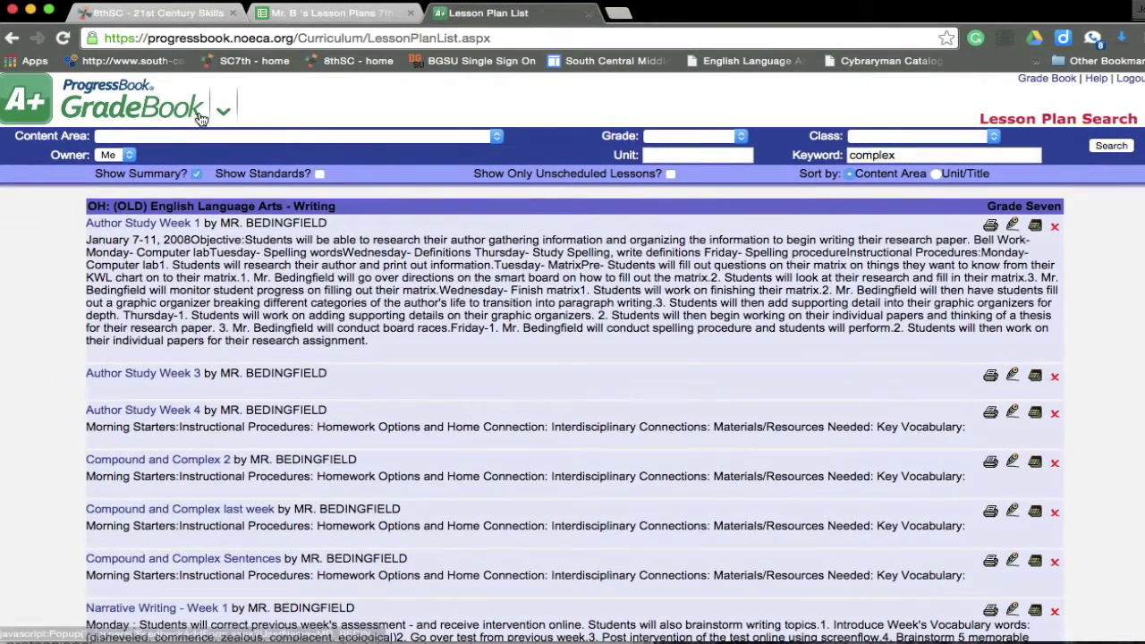
{"action": "left_click", "coordinate": [1041, 81]}
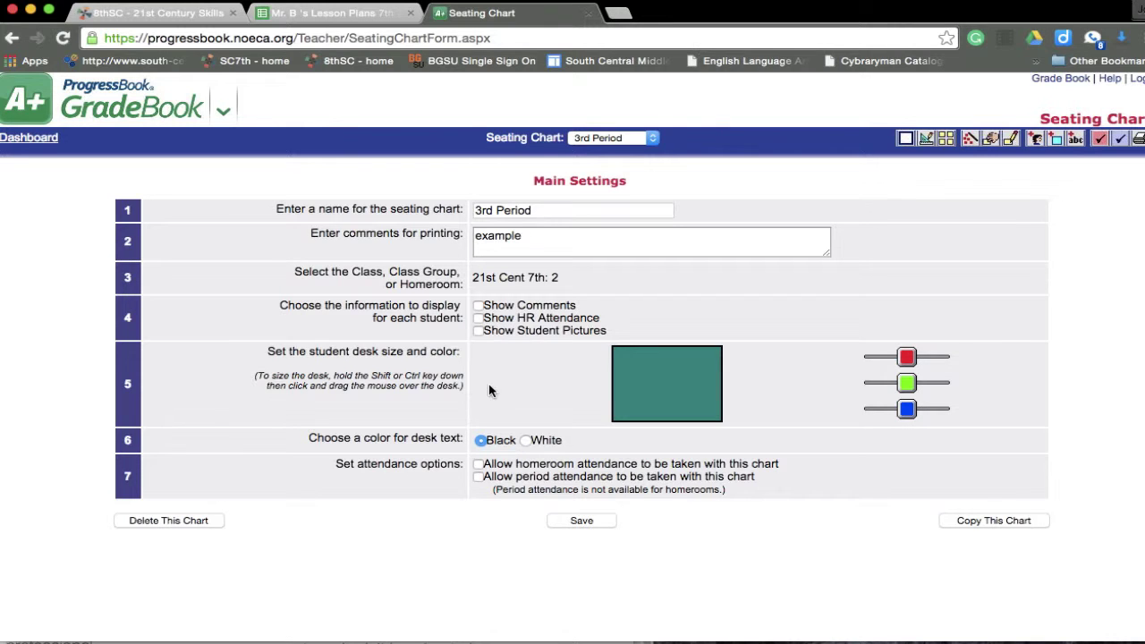
Turn on Show HR Attendance for 3rd Period and display its nine-desk seating layout.
{"action": "left_click", "coordinate": [478, 318]}
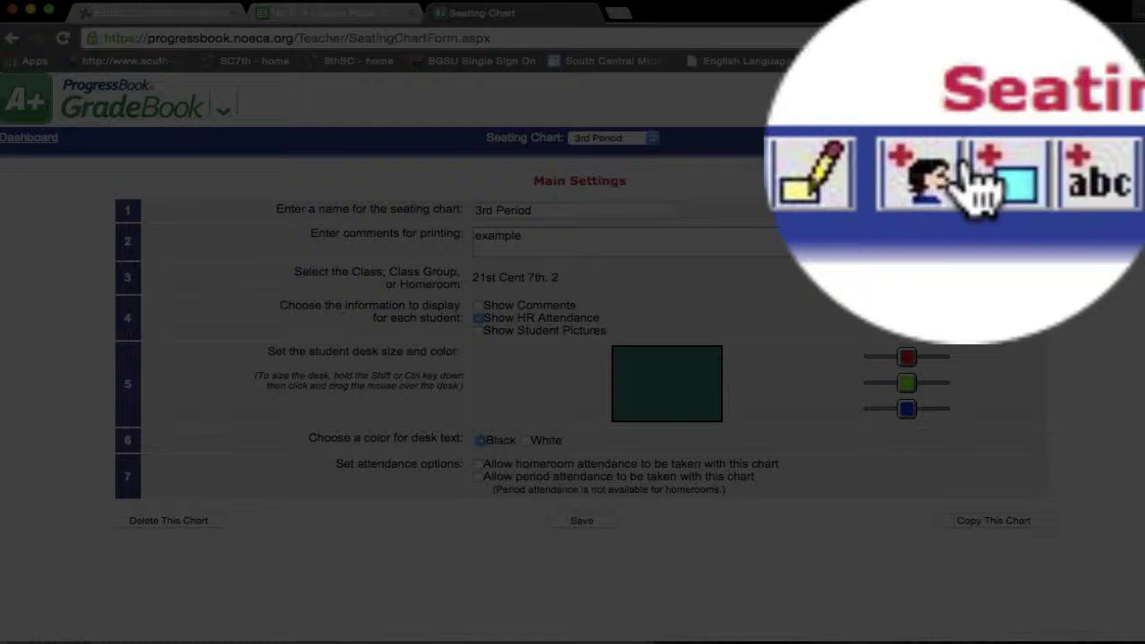
{"action": "left_click", "coordinate": [1071, 137]}
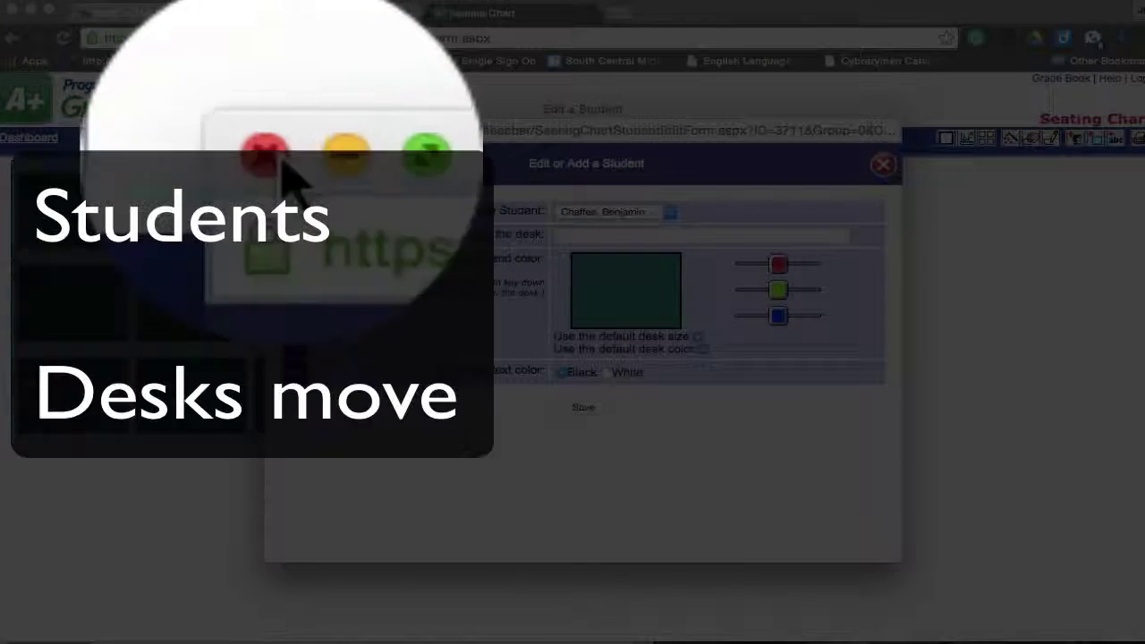
{"action": "left_click", "coordinate": [277, 112]}
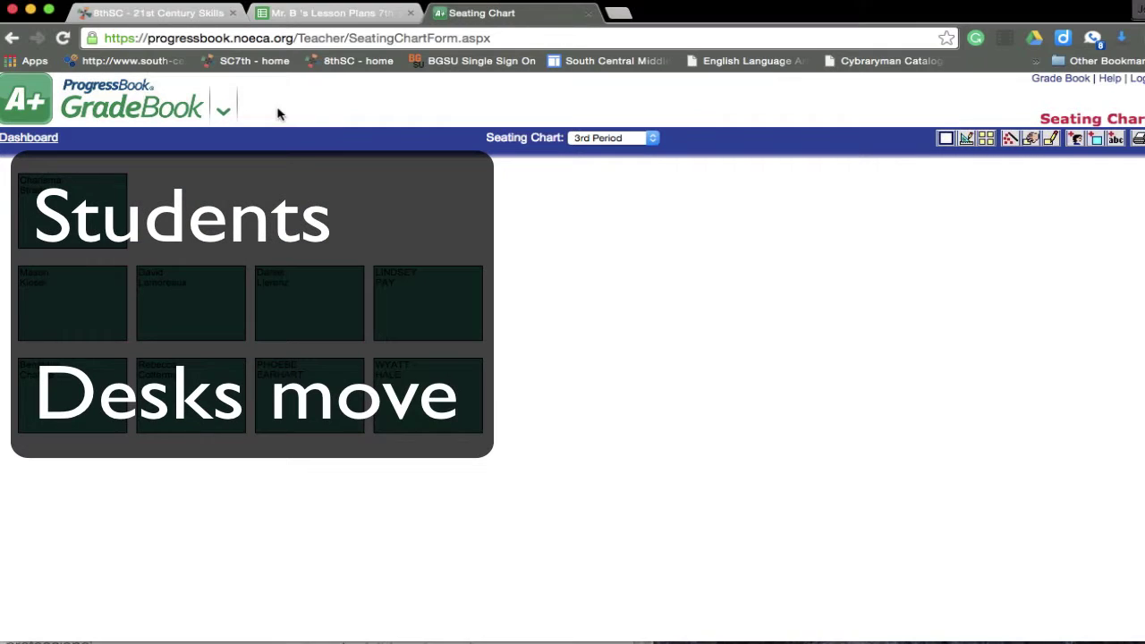
Move two middle-row desks to the top row, fill the middle gap, and shift a bottom desk right.
{"action": "left_click", "coordinate": [1030, 139]}
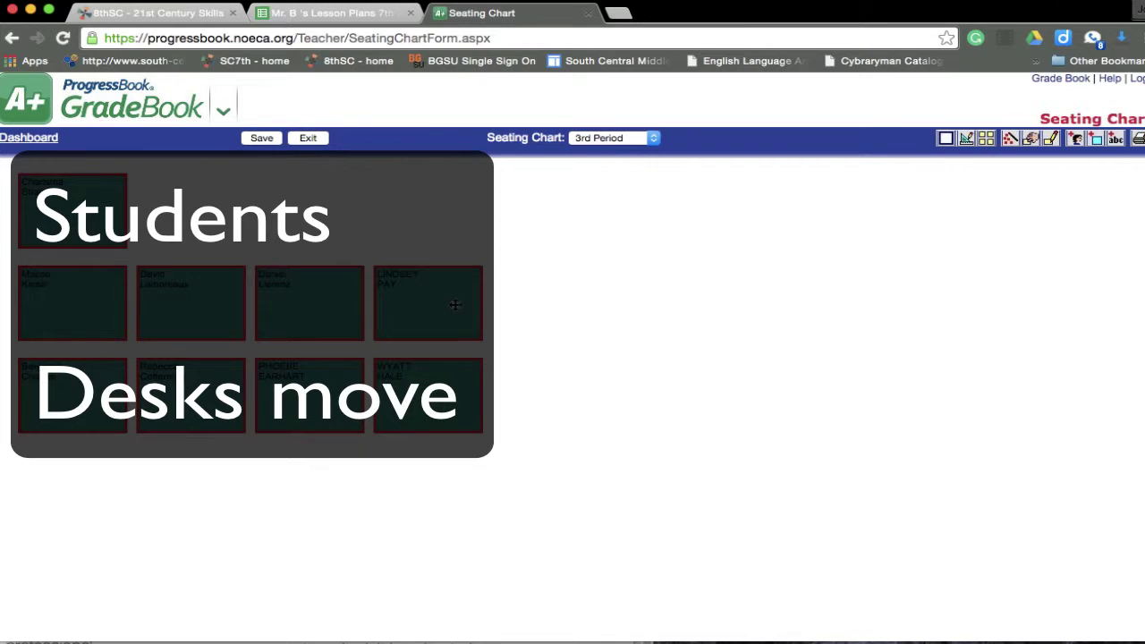
{"action": "left_click_drag", "start_coordinate": [451, 305], "coordinate": [213, 213]}
{"action": "left_click_drag", "start_coordinate": [315, 322], "coordinate": [295, 200]}
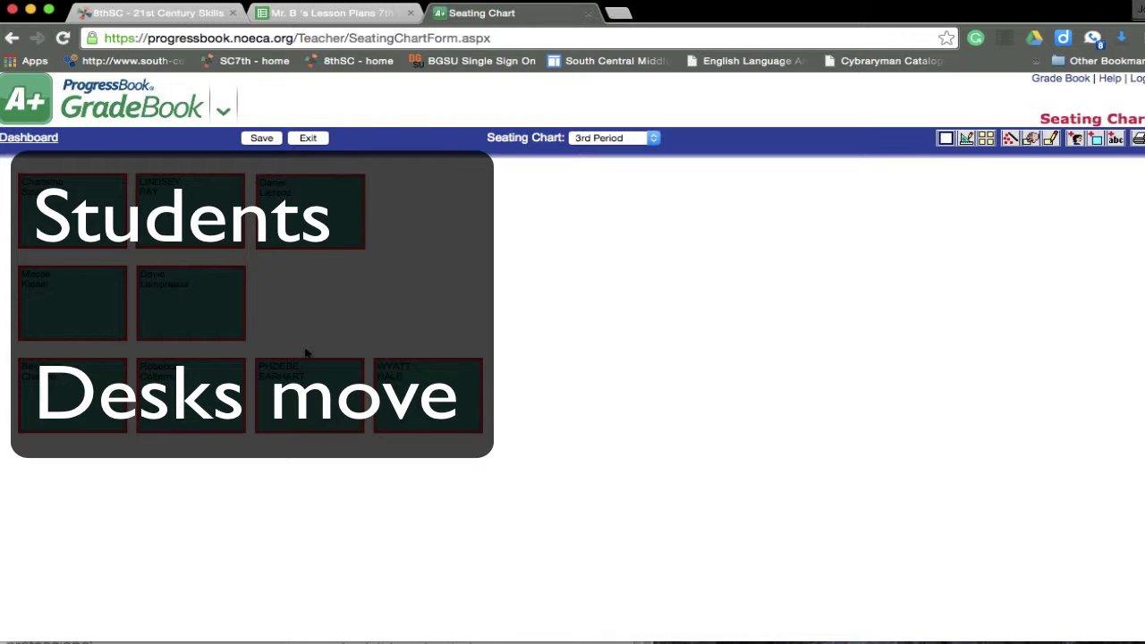
{"action": "left_click_drag", "start_coordinate": [311, 380], "coordinate": [431, 293]}
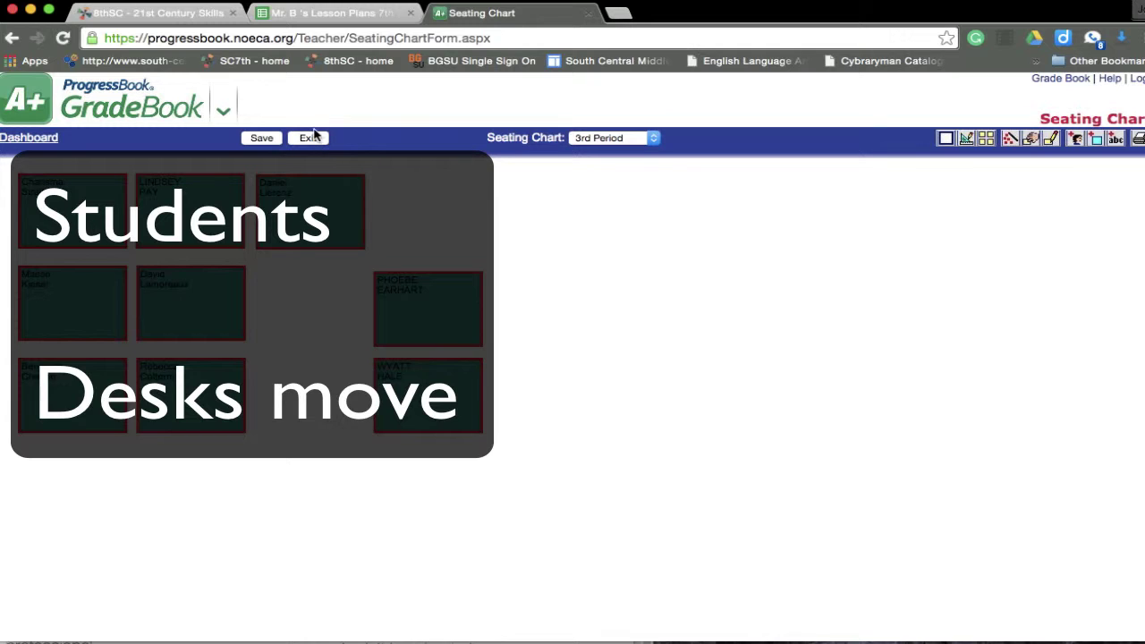
{"action": "left_click_drag", "start_coordinate": [219, 383], "coordinate": [336, 383]}
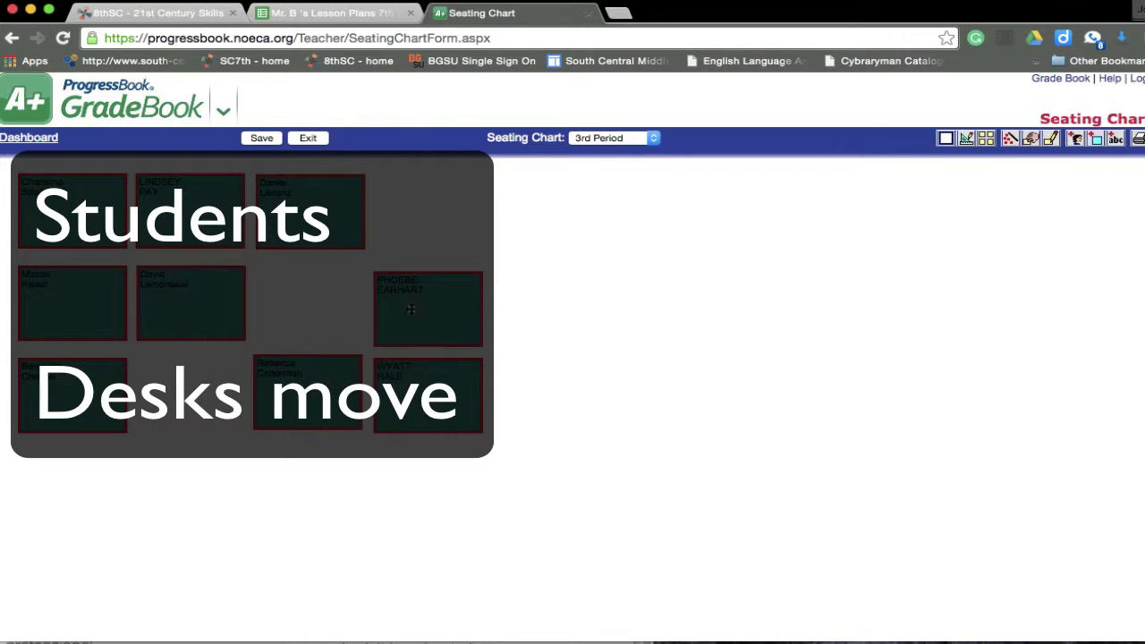
Go from the Dashboard to the Grade Book Grid and begin a new assignment for 21st Cent 7th: 2.
{"action": "left_click", "coordinate": [46, 143]}
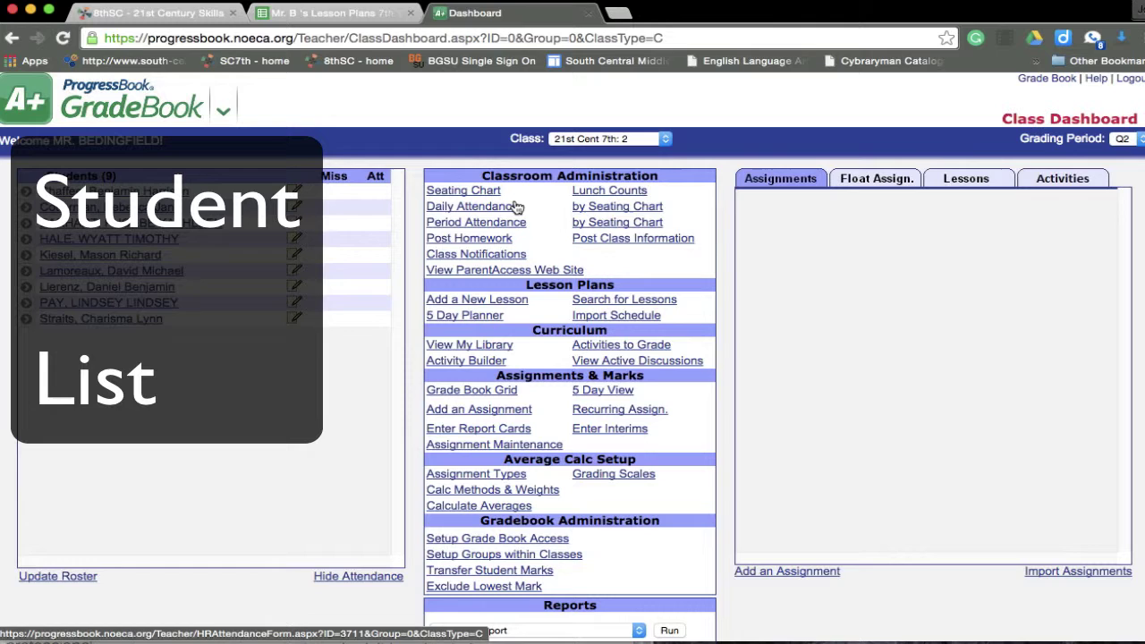
{"action": "left_click", "coordinate": [471, 390]}
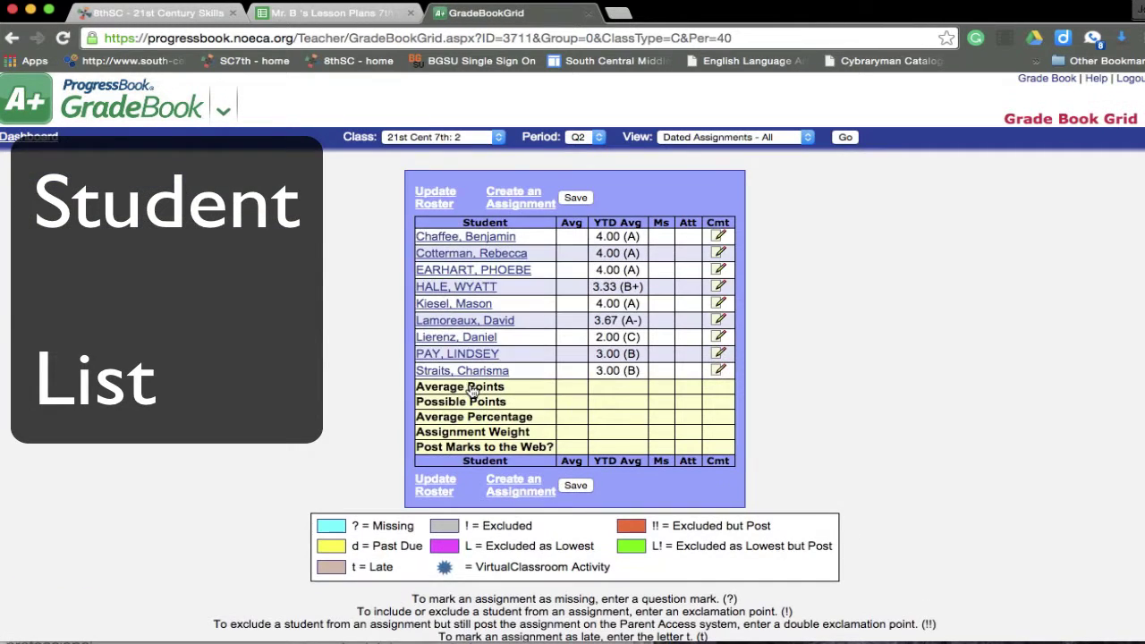
{"action": "left_click", "coordinate": [516, 498]}
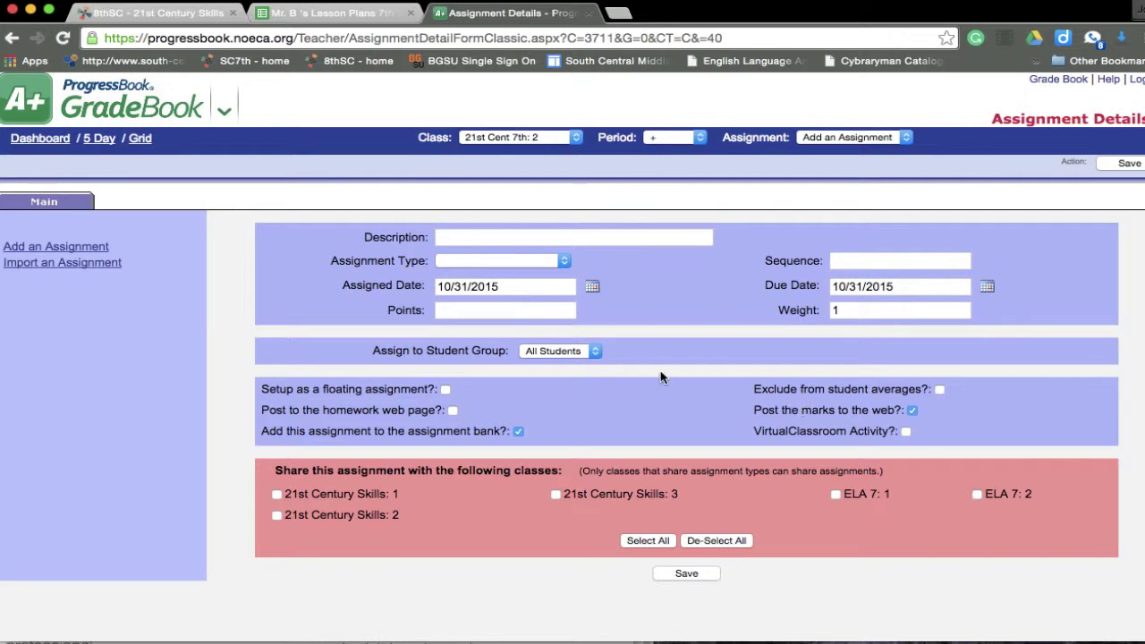
Save assignment 'practice' as 10-point Participation, also posted to the homework web page.
{"action": "left_click", "coordinate": [506, 237]}
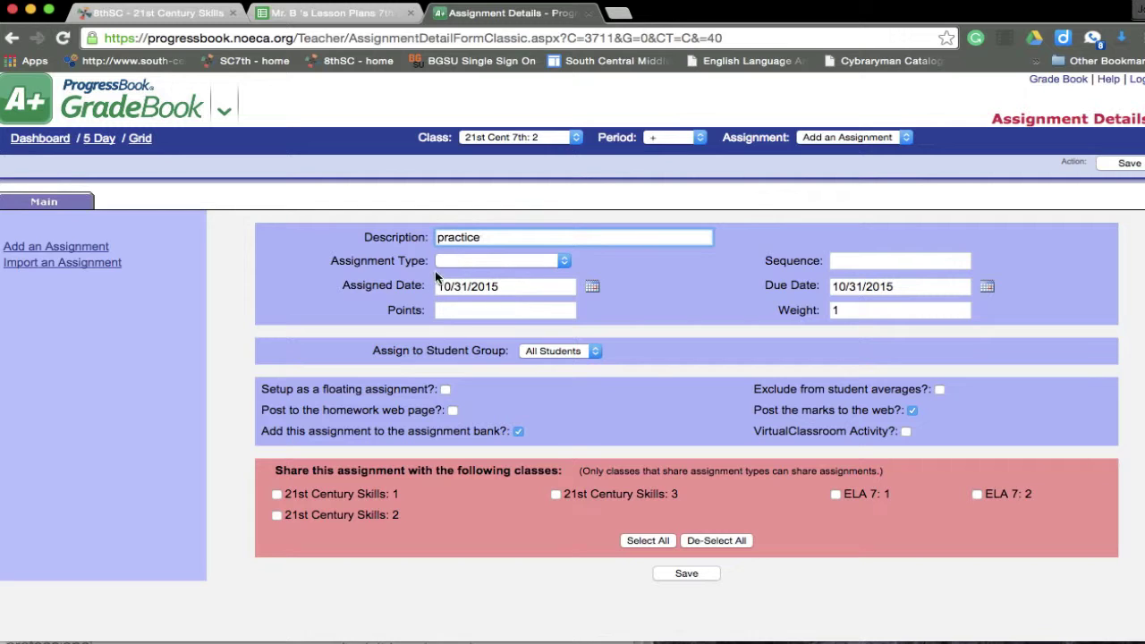
{"action": "left_click", "coordinate": [452, 309]}
{"action": "type", "text": "10"}
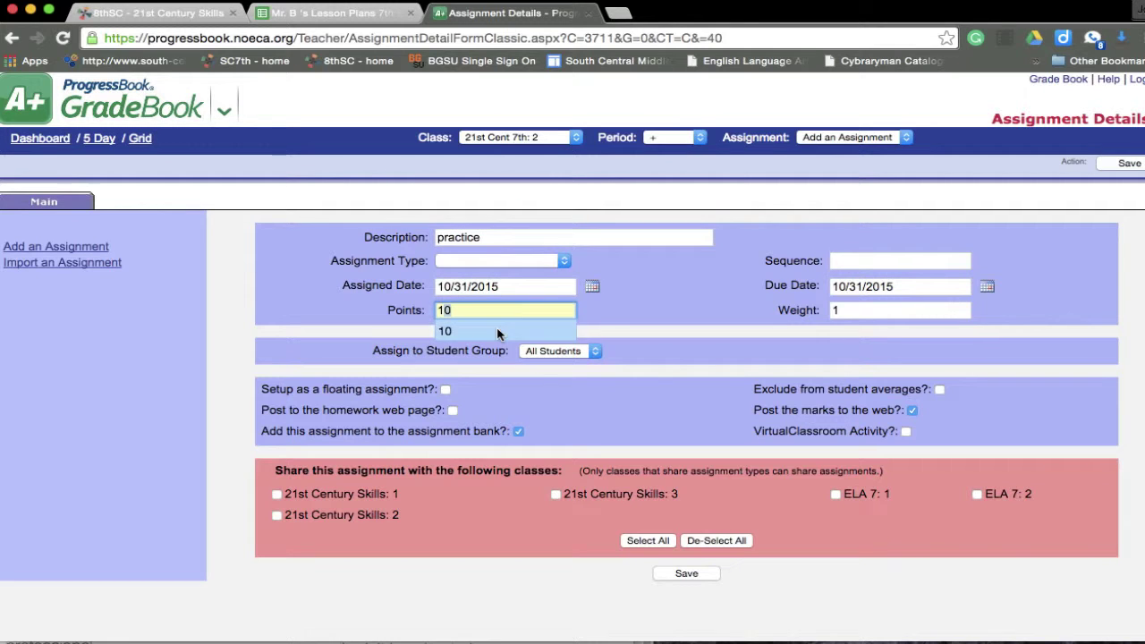
{"action": "left_click", "coordinate": [499, 332]}
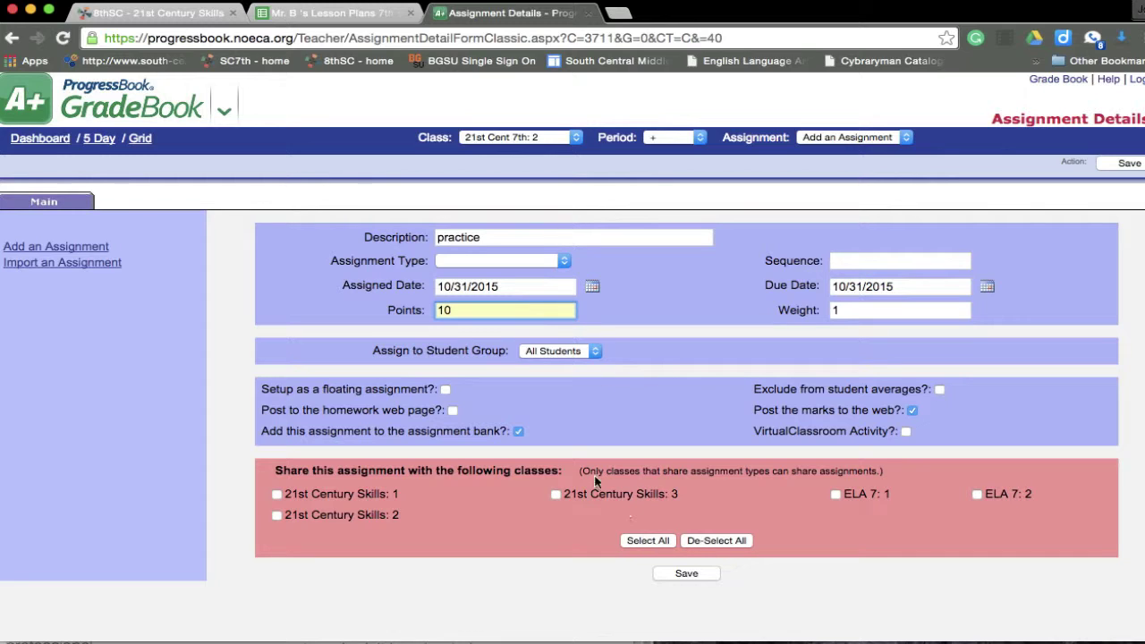
{"action": "left_click", "coordinate": [453, 411]}
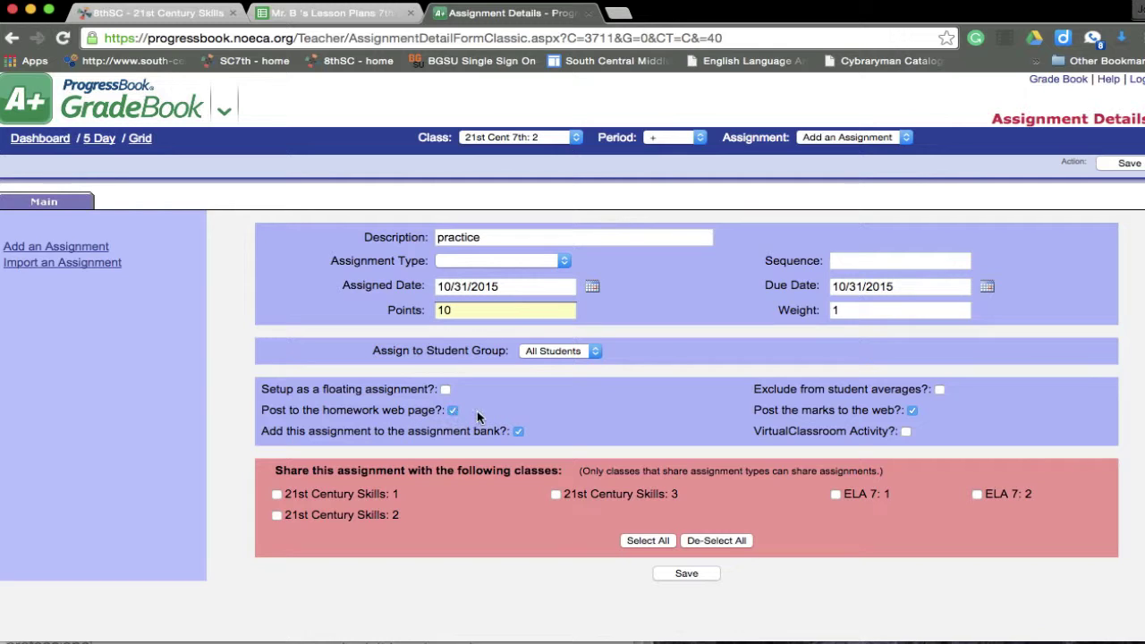
{"action": "left_click", "coordinate": [675, 571]}
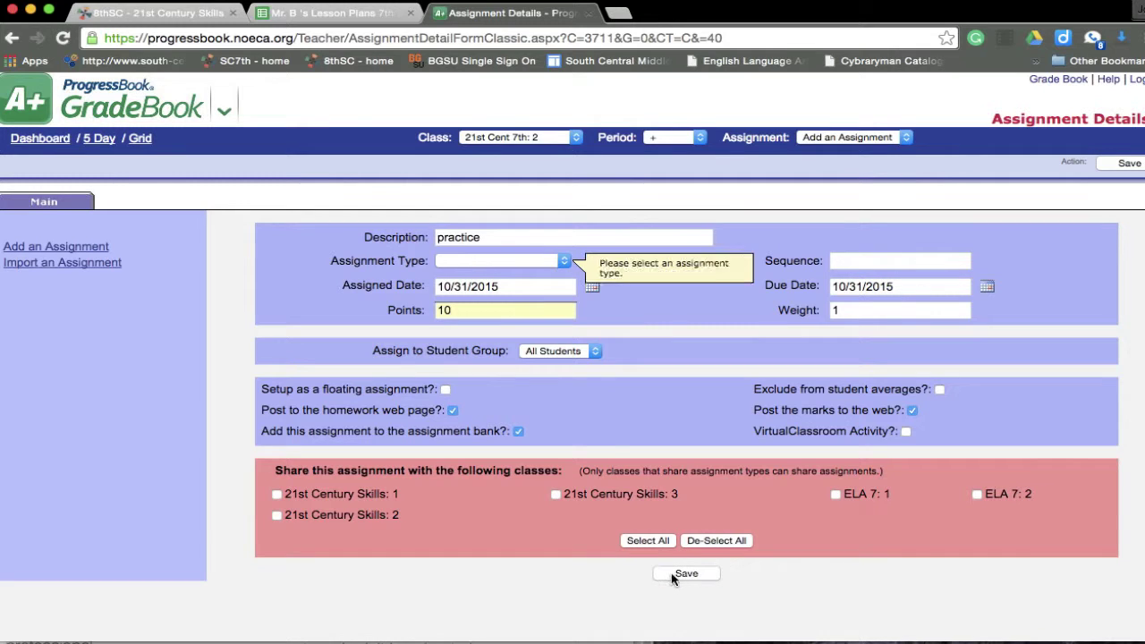
{"action": "left_click", "coordinate": [530, 268]}
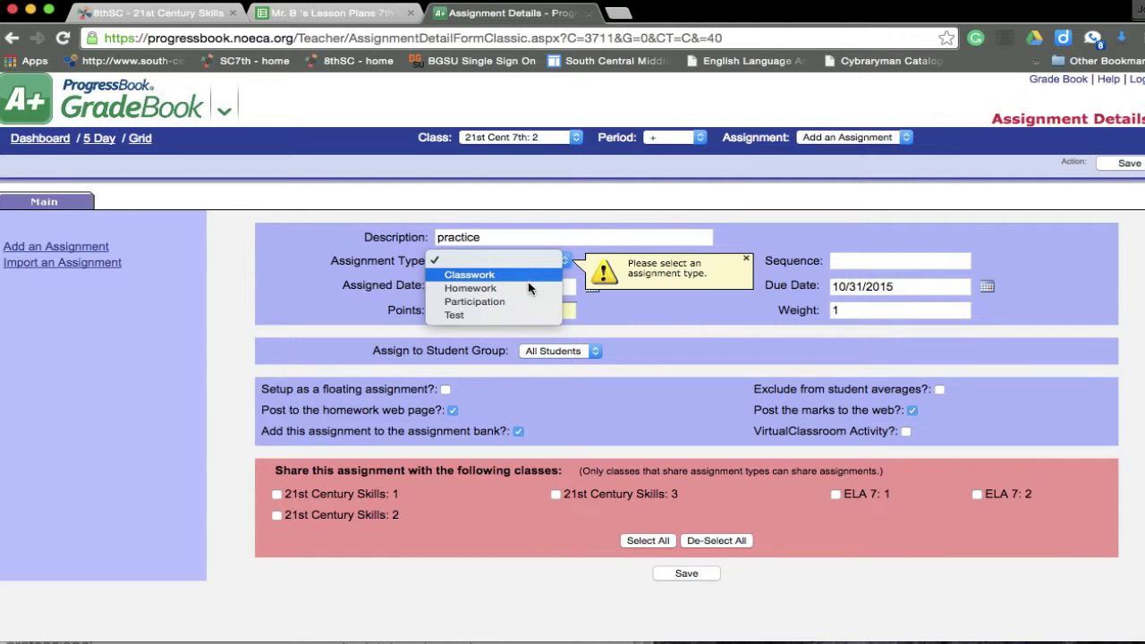
{"action": "left_click", "coordinate": [526, 299]}
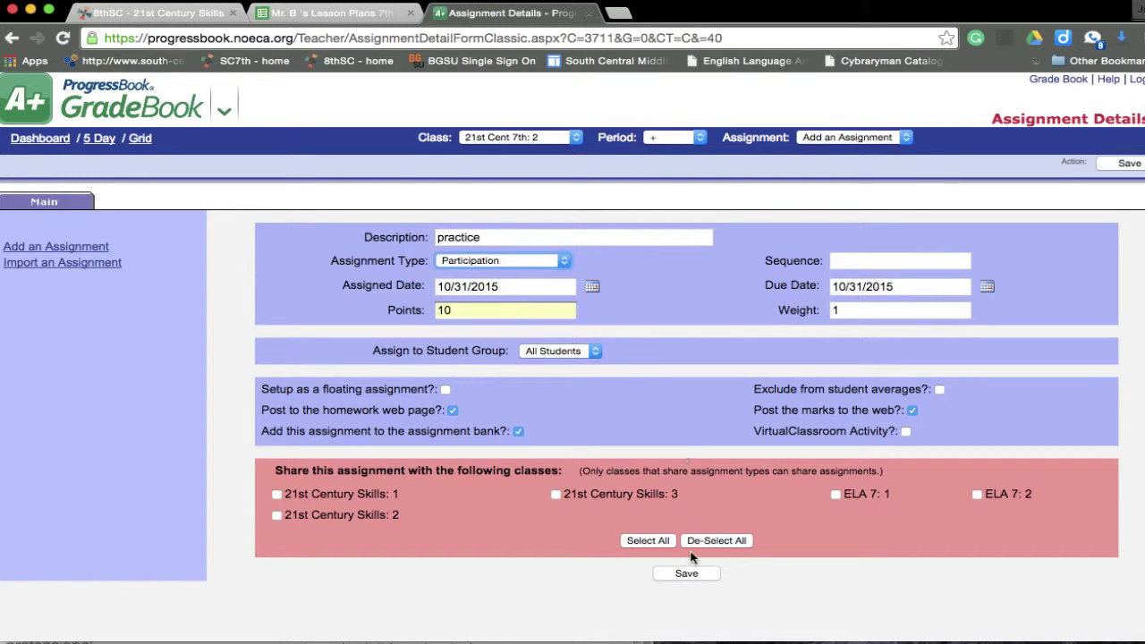
{"action": "left_click", "coordinate": [686, 574]}
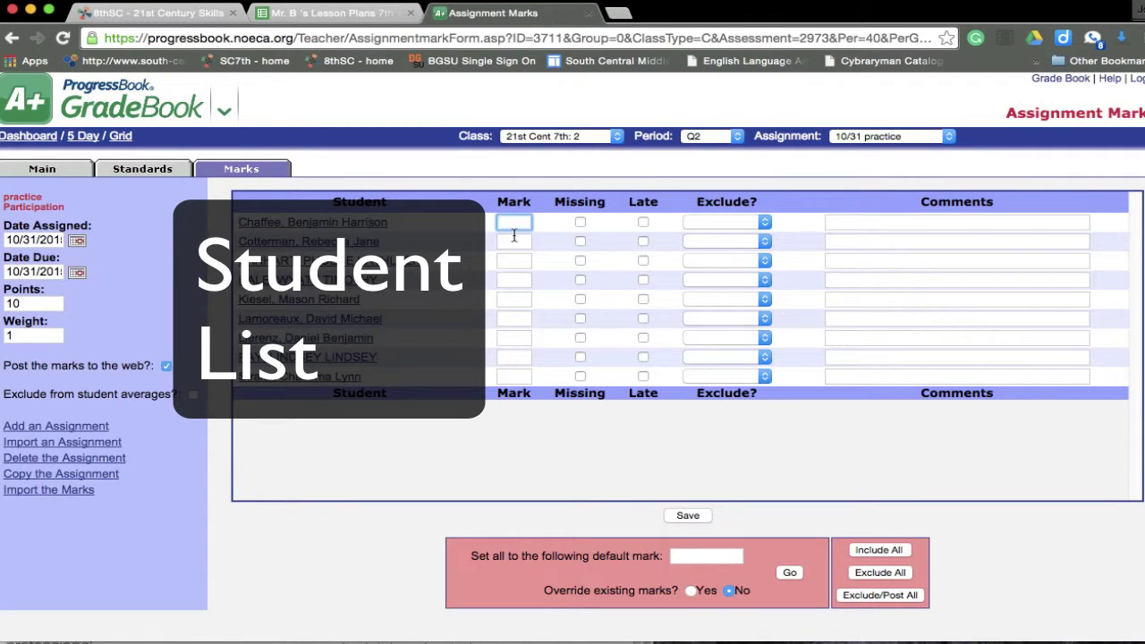
Give the first student '?', Missing, and comment 'You have until the end of the w', then delete 'practice'.
{"action": "type", "text": "?"}
{"action": "left_click", "coordinate": [580, 222]}
{"action": "left_click", "coordinate": [854, 228]}
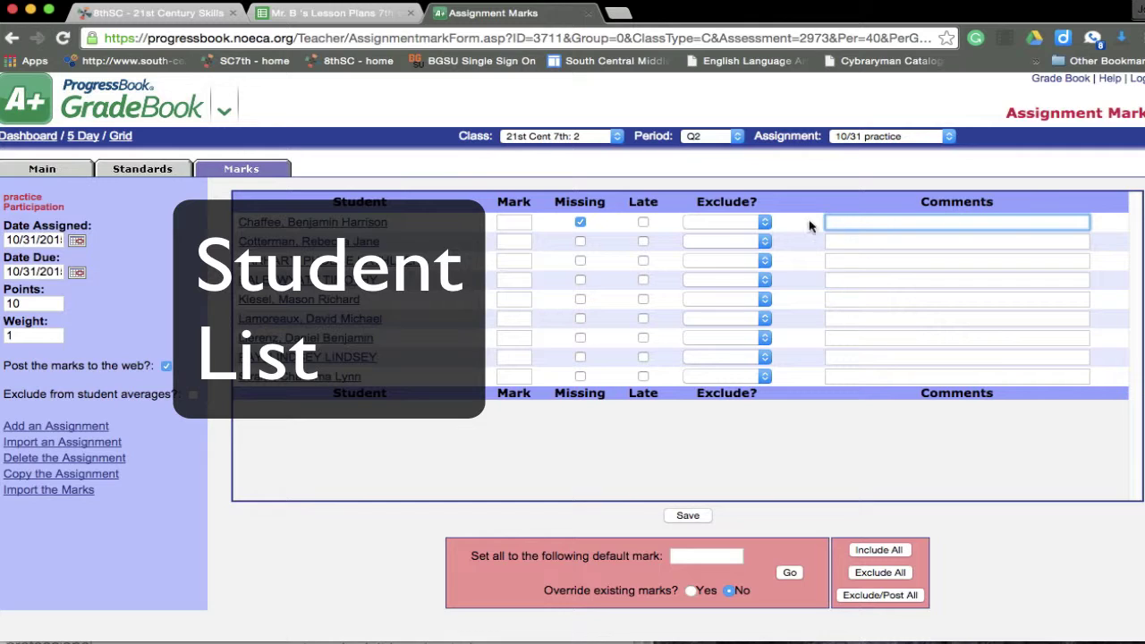
{"action": "left_click", "coordinate": [762, 222]}
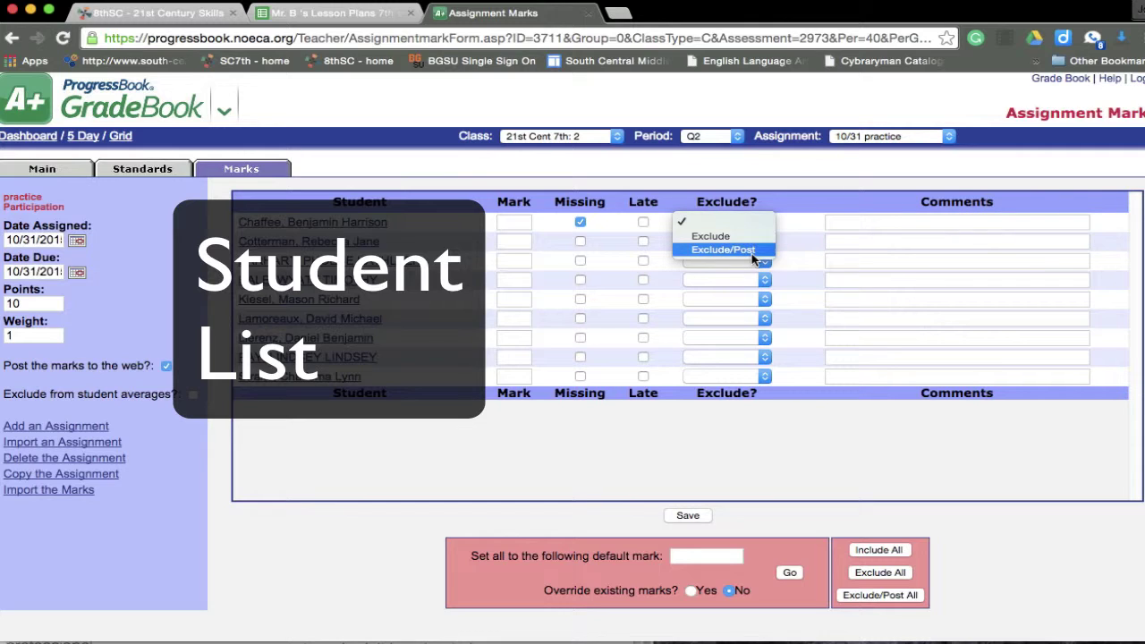
{"action": "left_click", "coordinate": [874, 230]}
{"action": "left_click", "coordinate": [874, 224]}
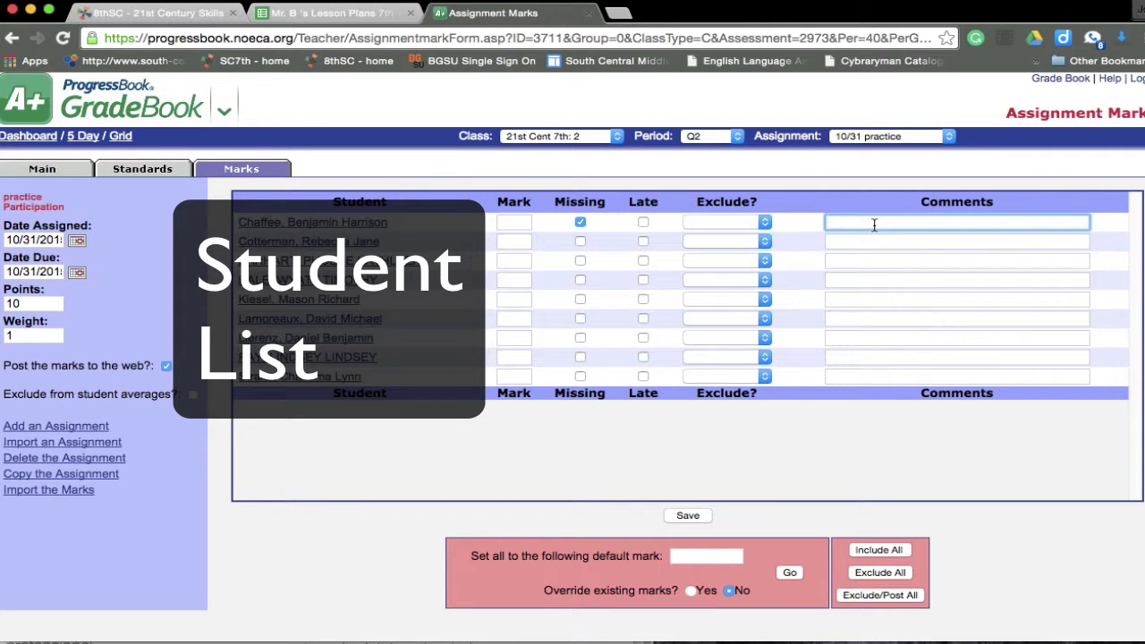
{"action": "type", "text": "You have until the end of the week"}
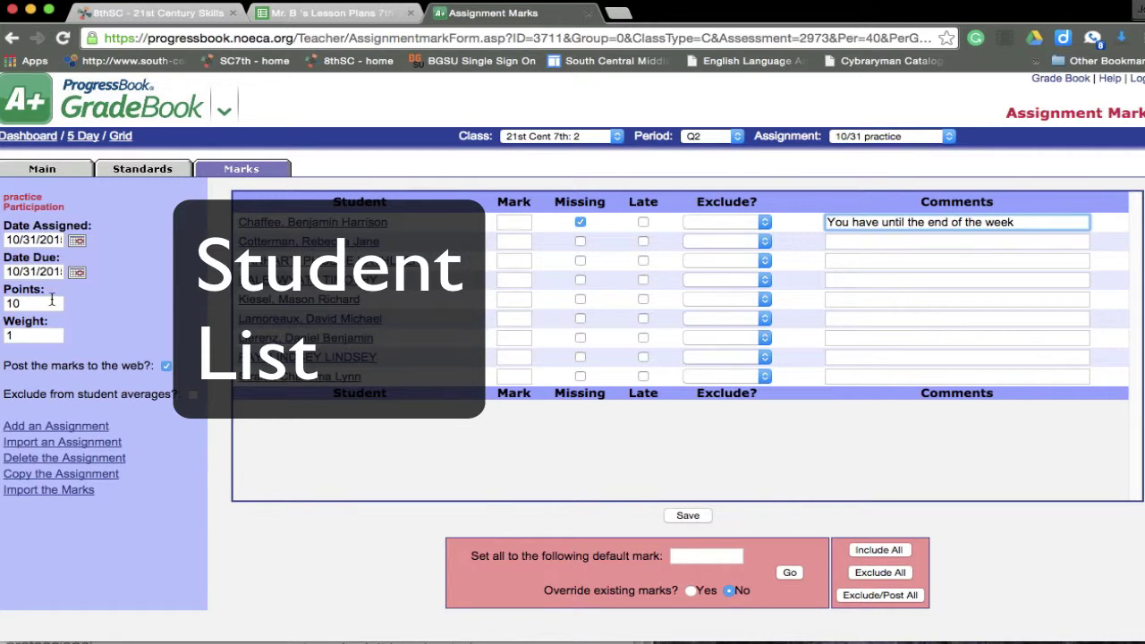
{"action": "left_click", "coordinate": [66, 458]}
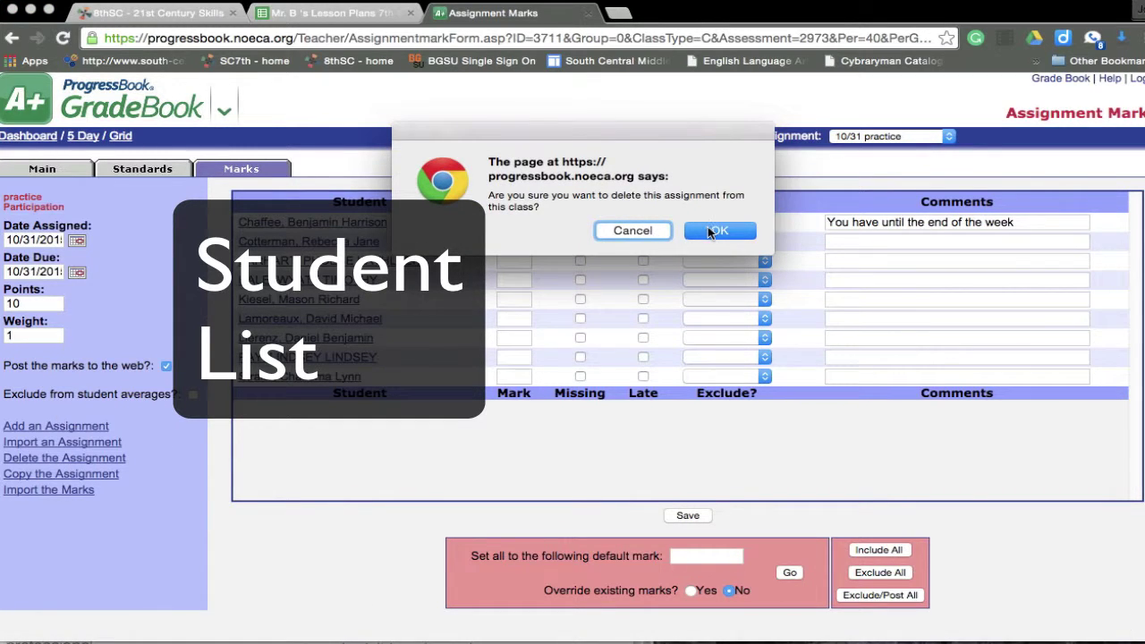
{"action": "left_click", "coordinate": [708, 232]}
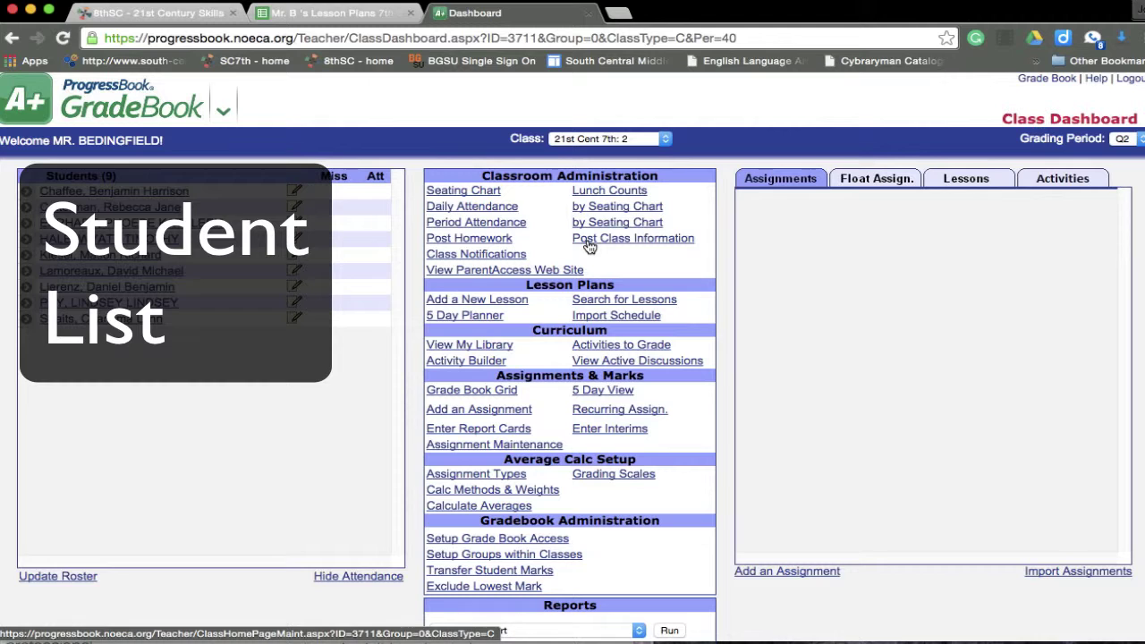
Start a new assignment from the grade book grid, described 'Practice' with type Participation.
{"action": "left_click", "coordinate": [483, 391]}
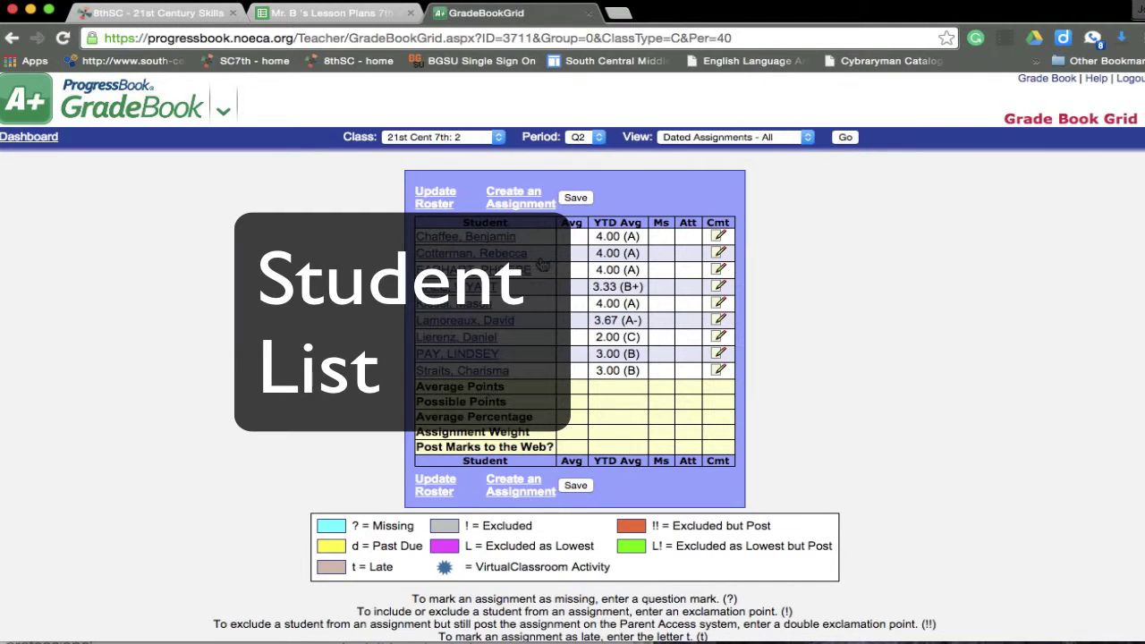
{"action": "left_click", "coordinate": [511, 204]}
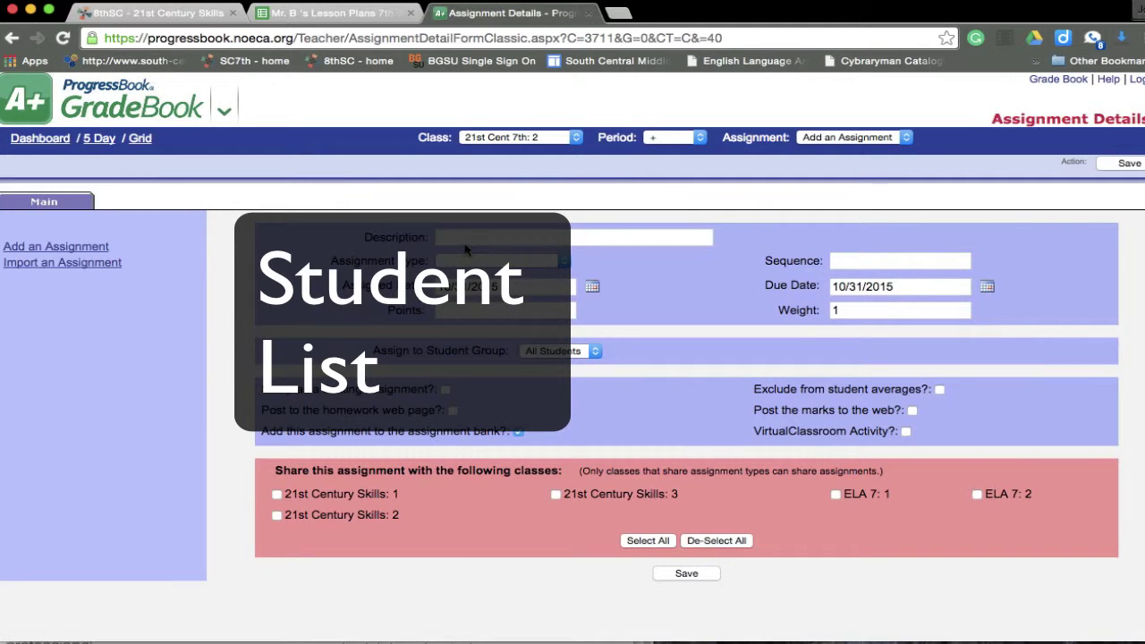
{"action": "type", "text": "Pract"}
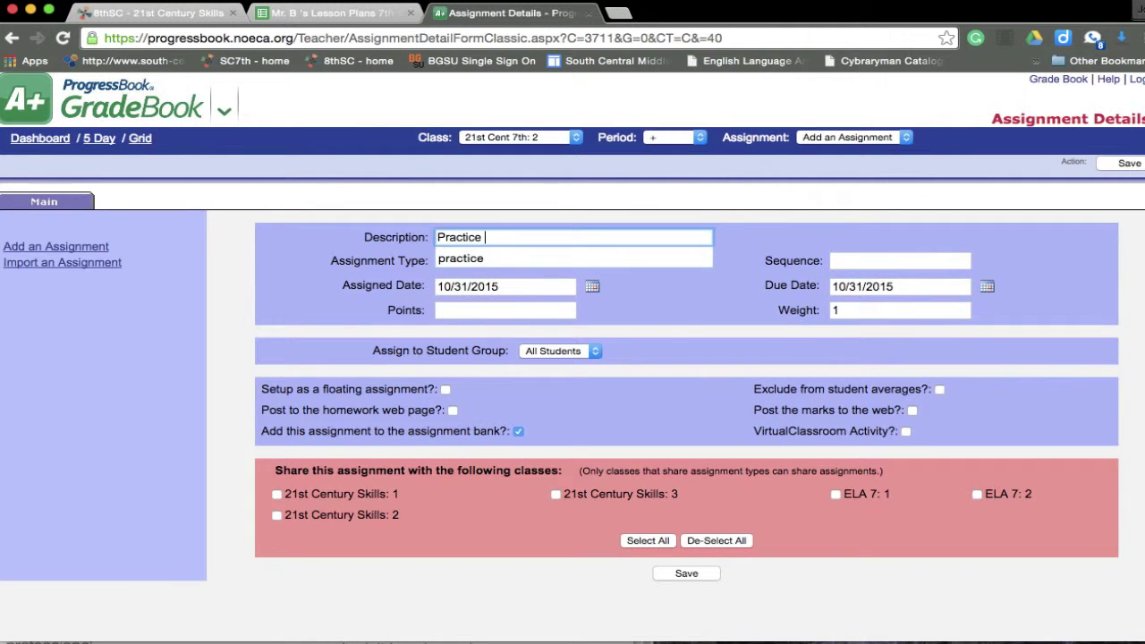
{"action": "type", "text": "ice"}
{"action": "key", "text": "Tab"}
{"action": "left_click", "coordinate": [474, 266]}
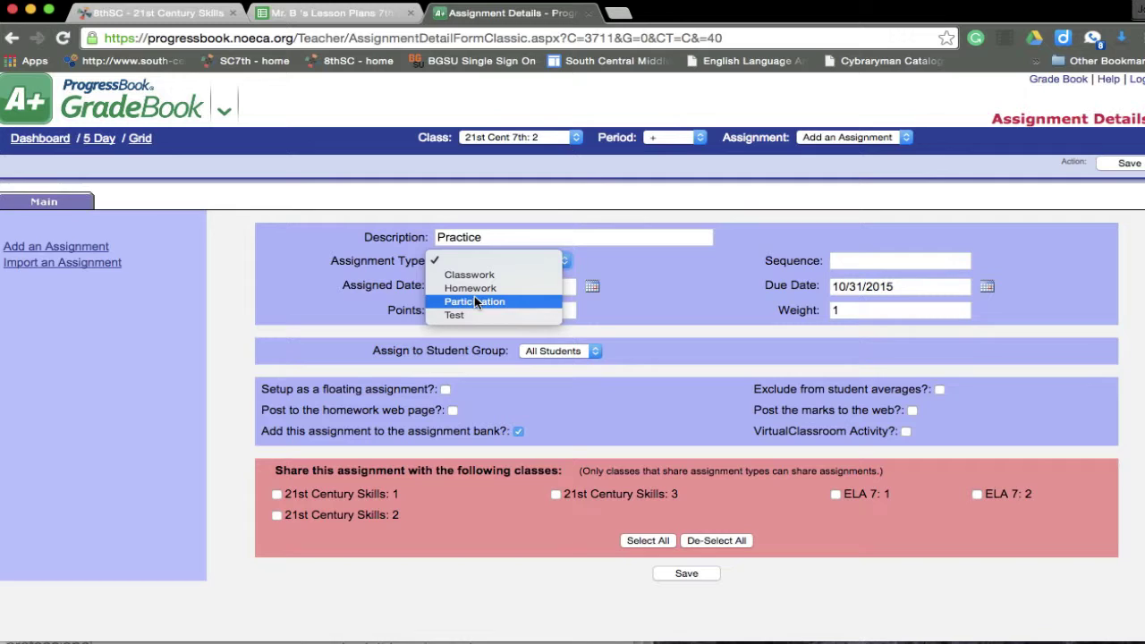
{"action": "left_click", "coordinate": [475, 301]}
Give Practice 10 points, post it to the web and homework page, save, and return to the grid.
{"action": "left_click", "coordinate": [555, 309]}
{"action": "type", "text": "10"}
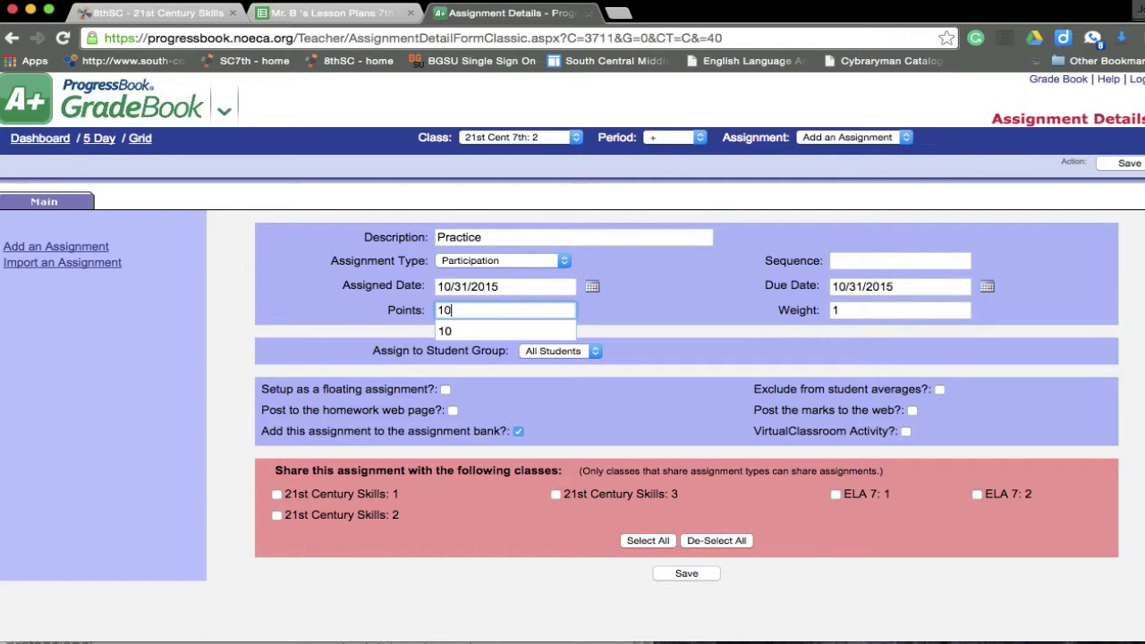
{"action": "key", "text": "Tab"}
{"action": "left_click", "coordinate": [911, 408]}
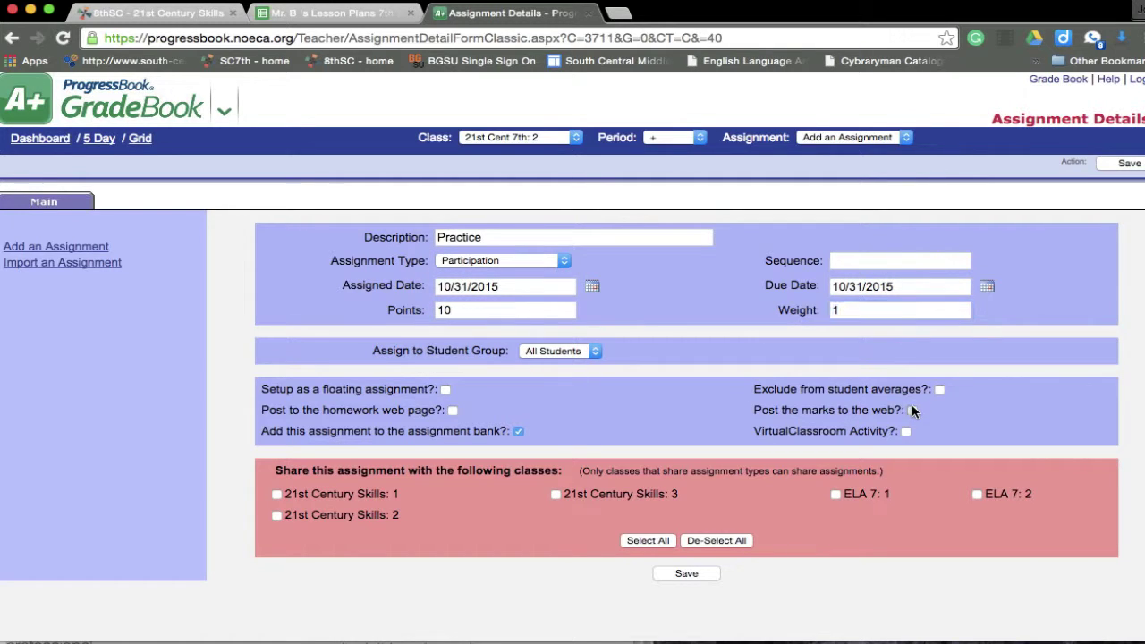
{"action": "left_click", "coordinate": [453, 410]}
{"action": "left_click", "coordinate": [684, 575]}
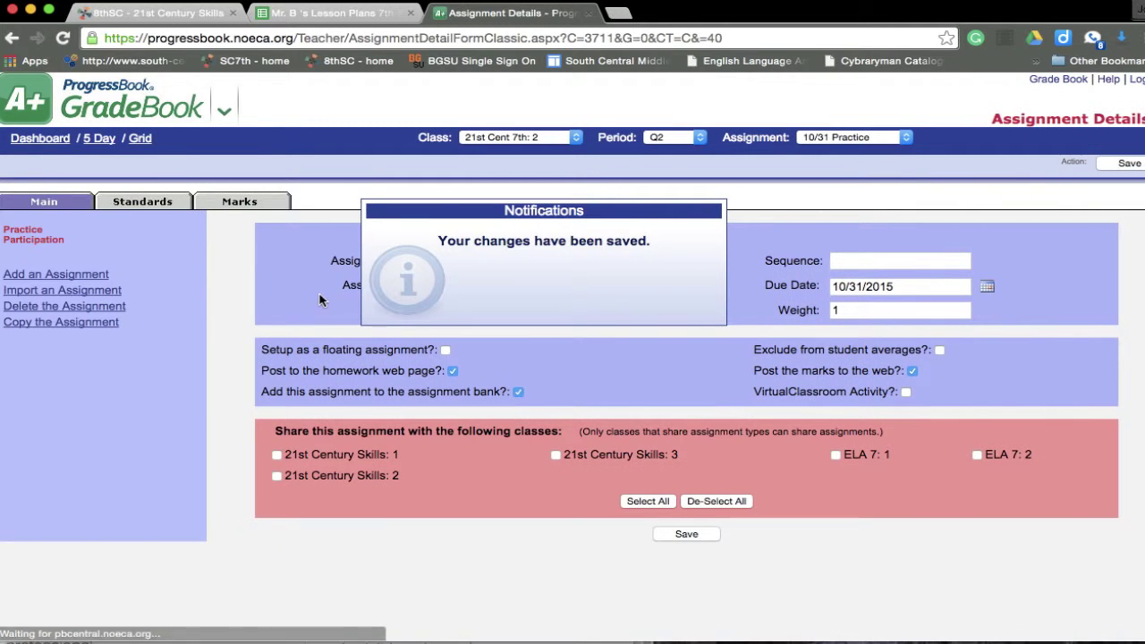
{"action": "left_click", "coordinate": [151, 145]}
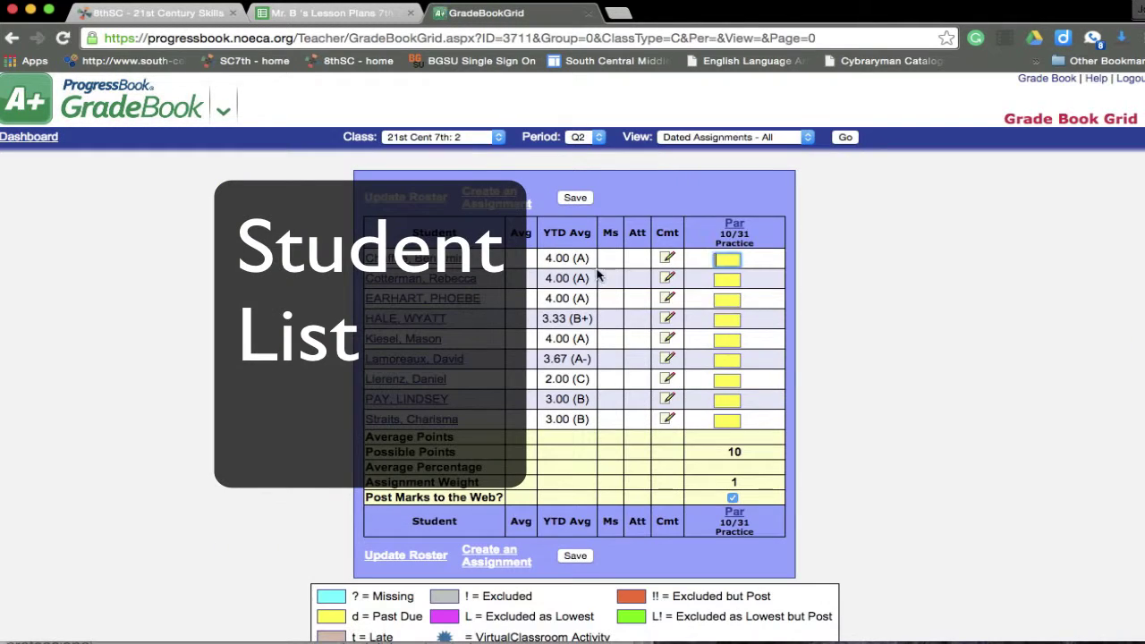
Enter Practice marks ?, !, t and !! for the first four students in the Par 10/31 column.
{"action": "left_click", "coordinate": [733, 260]}
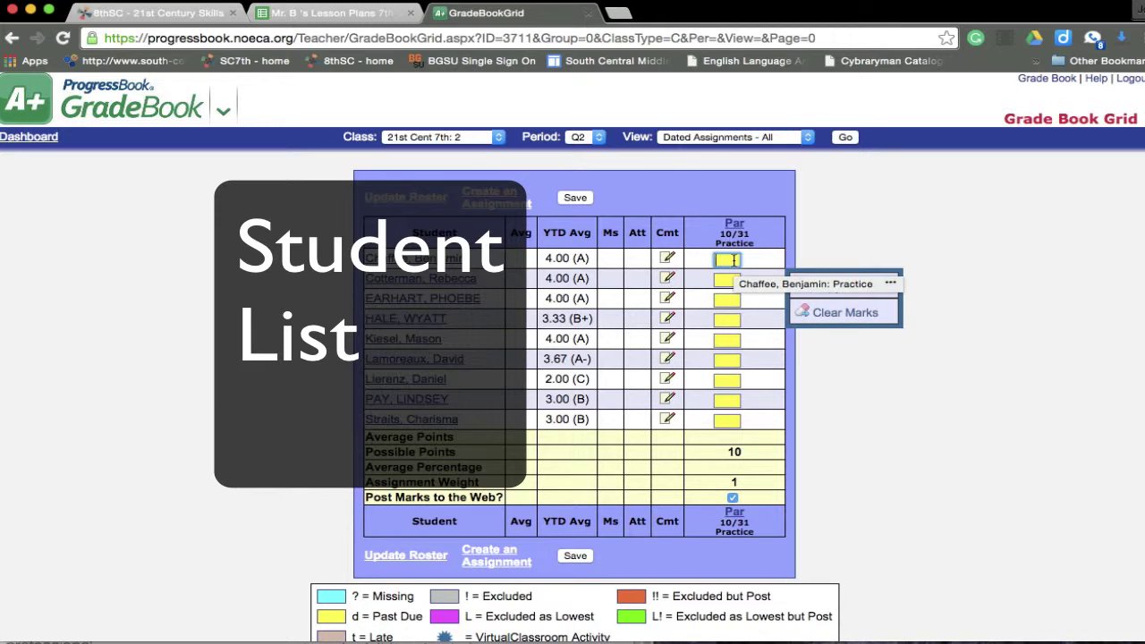
{"action": "type", "text": "?"}
{"action": "left_click", "coordinate": [727, 279]}
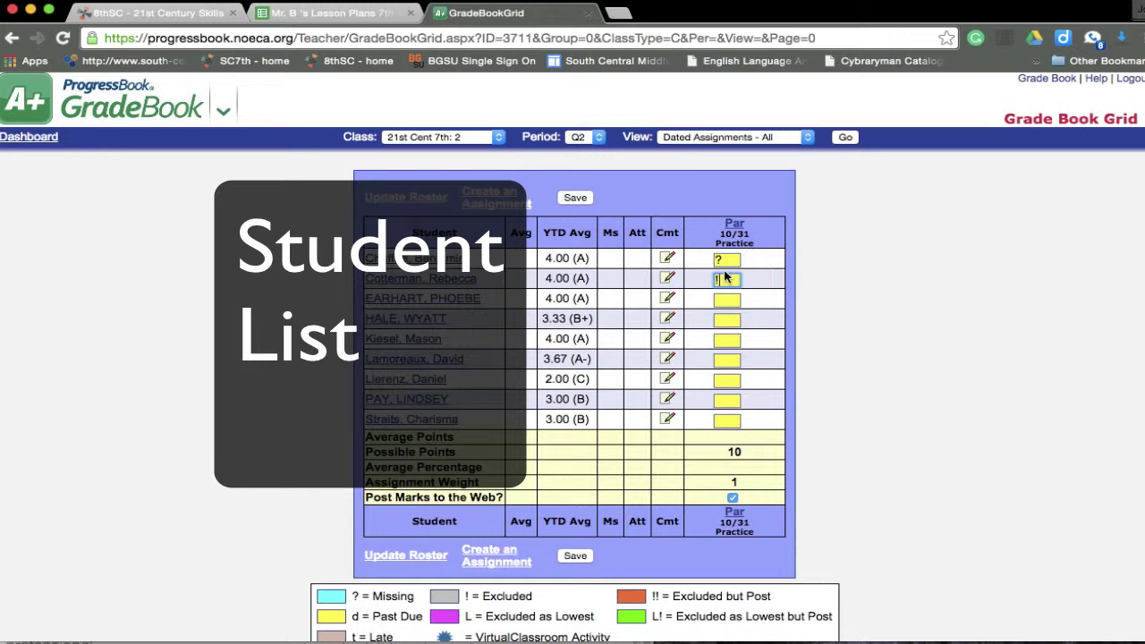
{"action": "scroll", "coordinate": [789, 302], "scroll_direction": "down", "scroll_amount": 2}
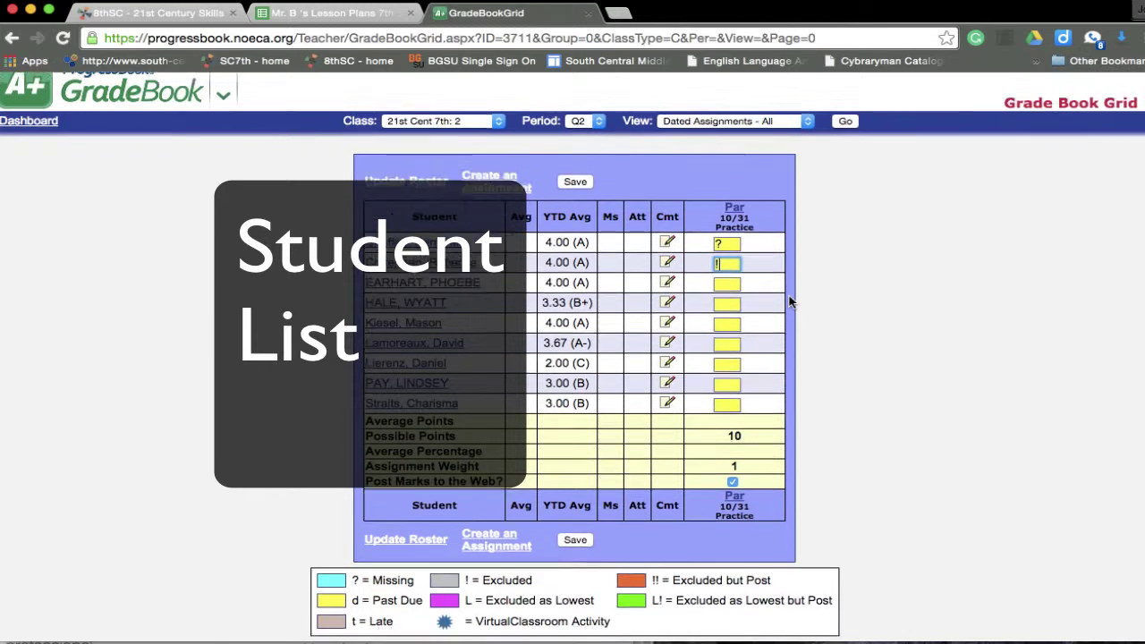
{"action": "key", "text": "Tab"}
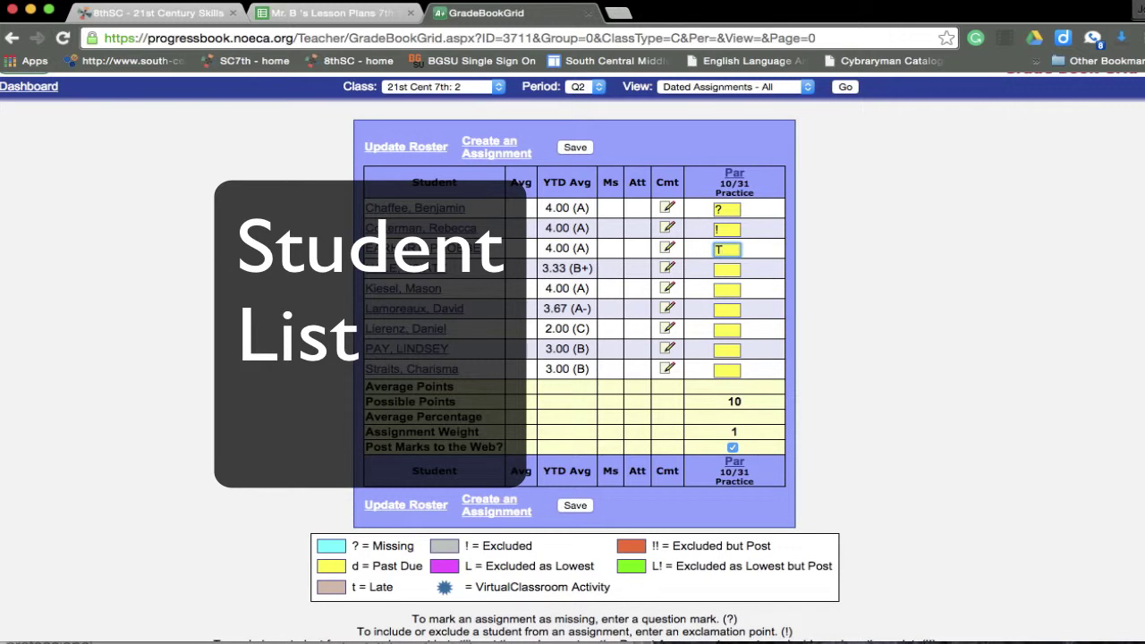
{"action": "key", "text": "Tab"}
{"action": "key", "text": "Tab"}
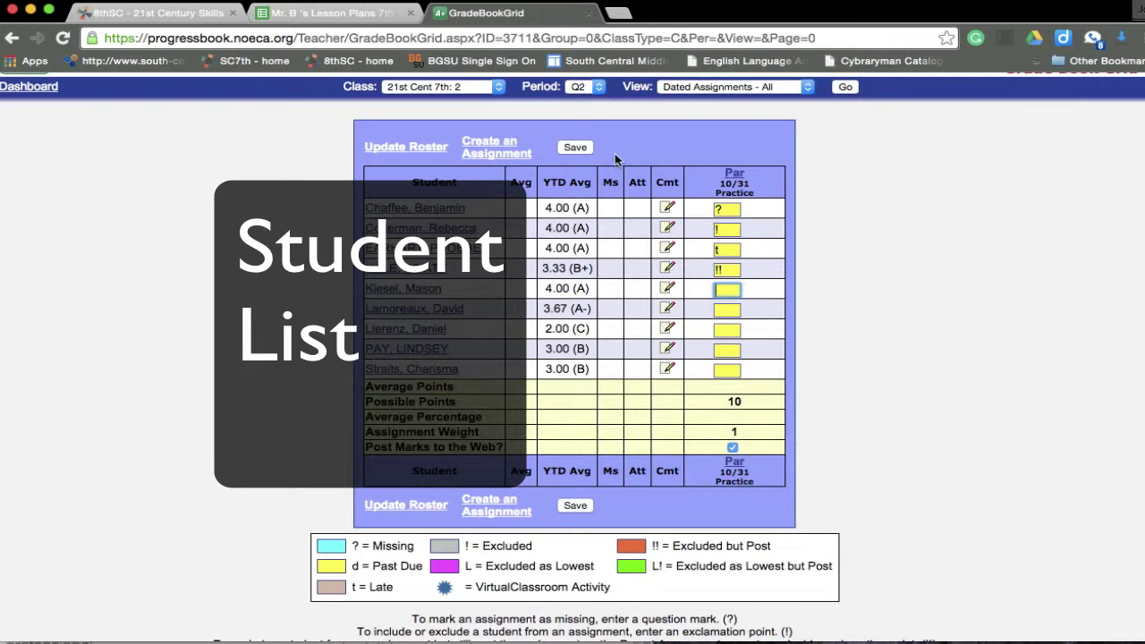
Save the grid's Practice marks, then delete the Practice assignment from its column header and confirm.
{"action": "left_click", "coordinate": [575, 147]}
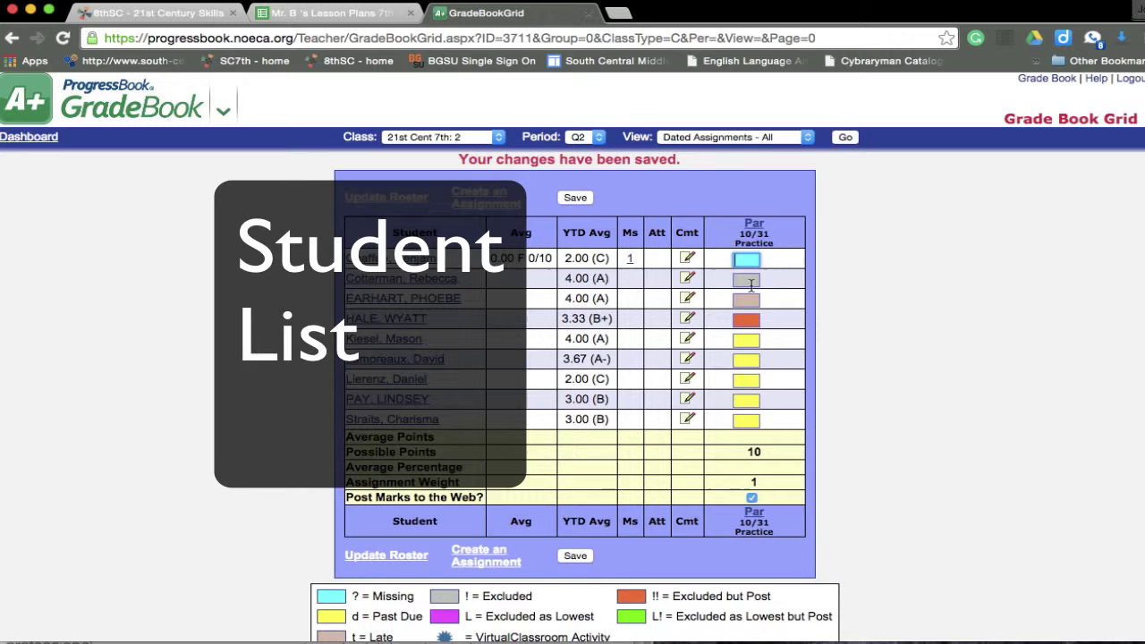
{"action": "left_click", "coordinate": [754, 225]}
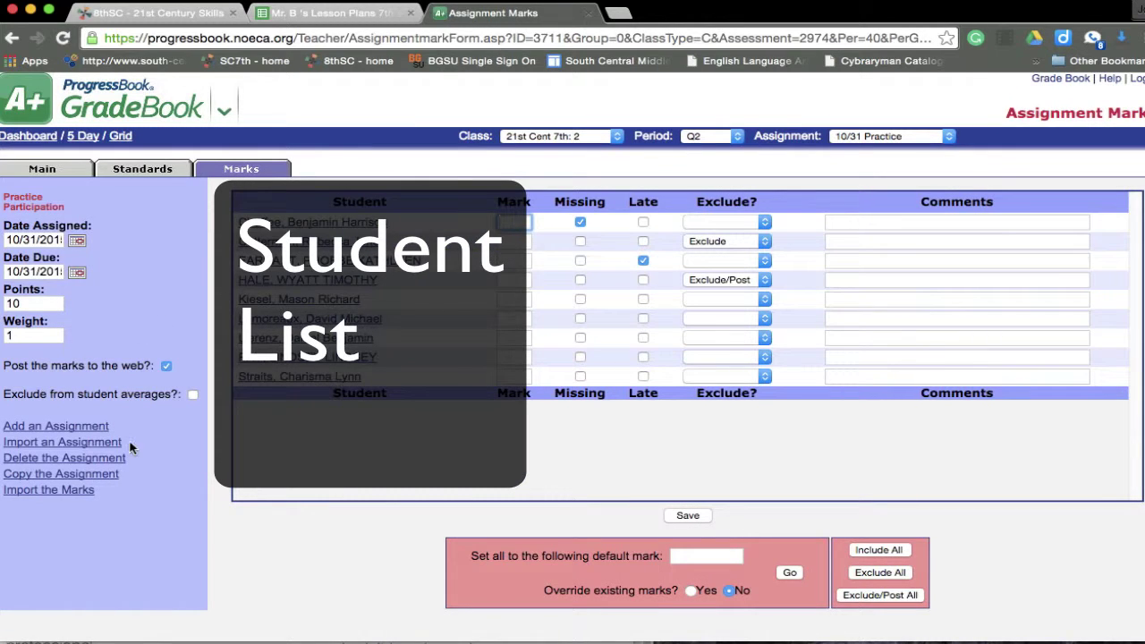
{"action": "left_click", "coordinate": [58, 458]}
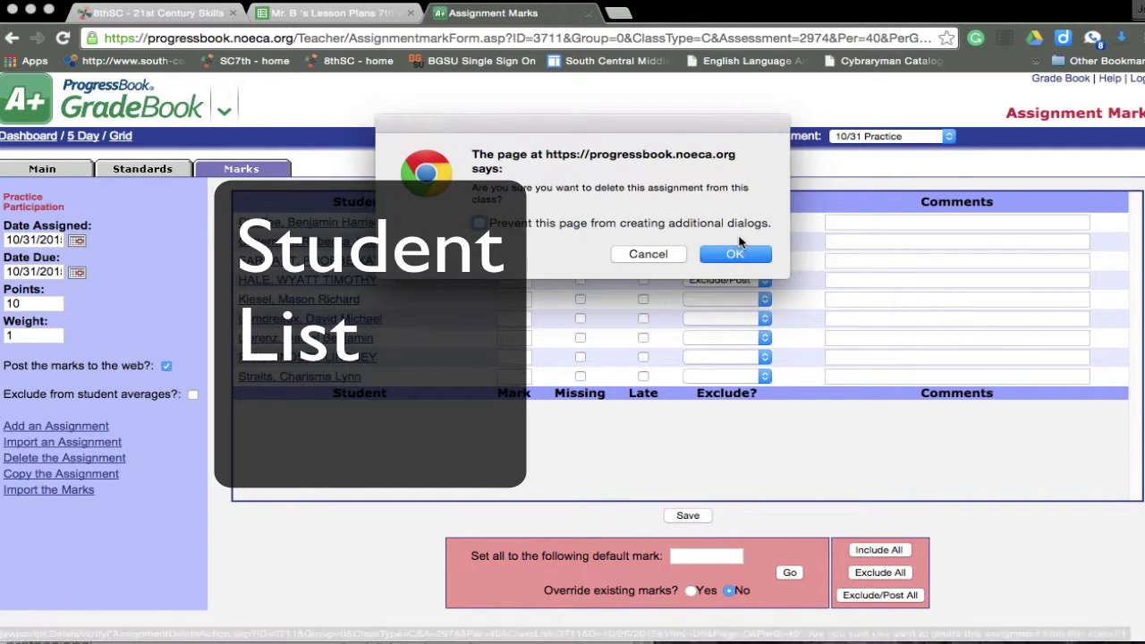
{"action": "left_click", "coordinate": [735, 255]}
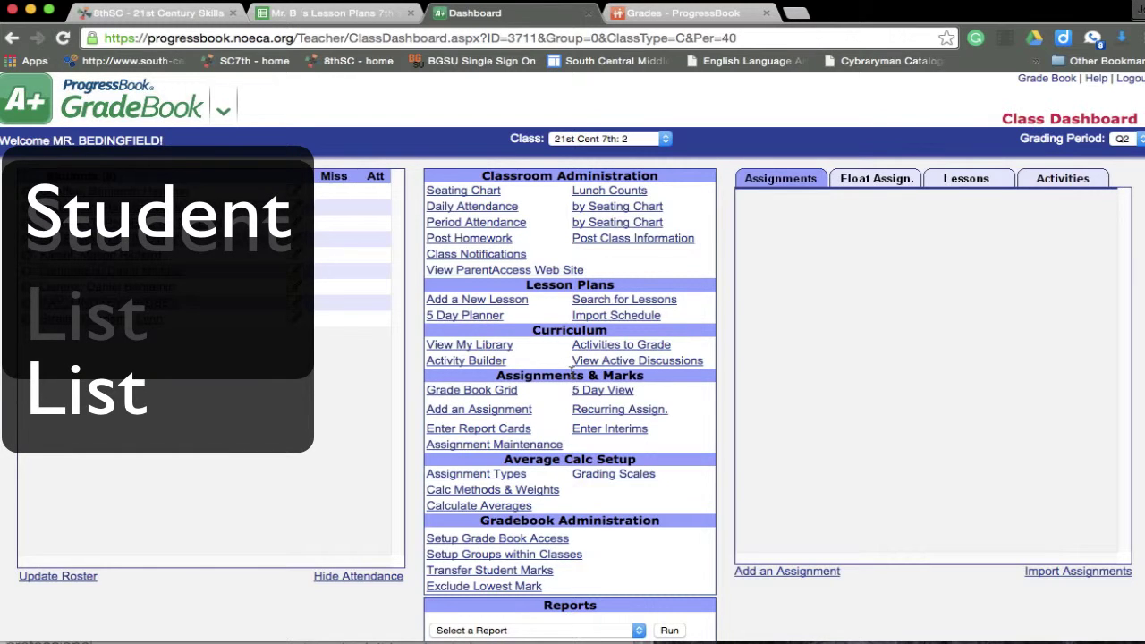
Start a new class information page and begin typing its welcome heading.
{"action": "left_click", "coordinate": [588, 243]}
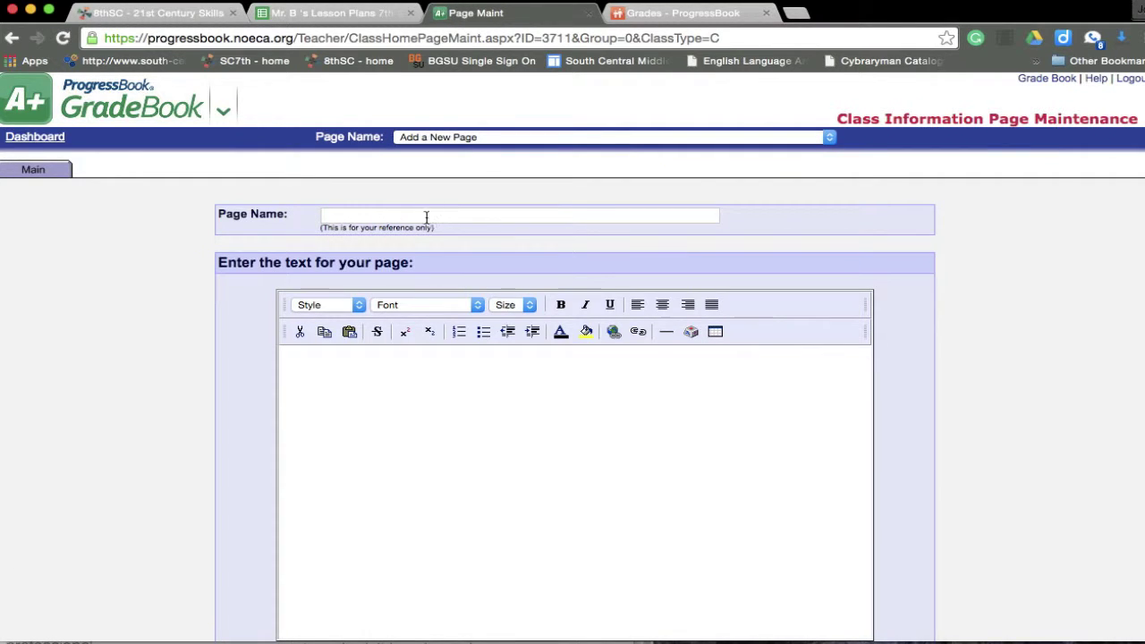
{"action": "left_click", "coordinate": [418, 215]}
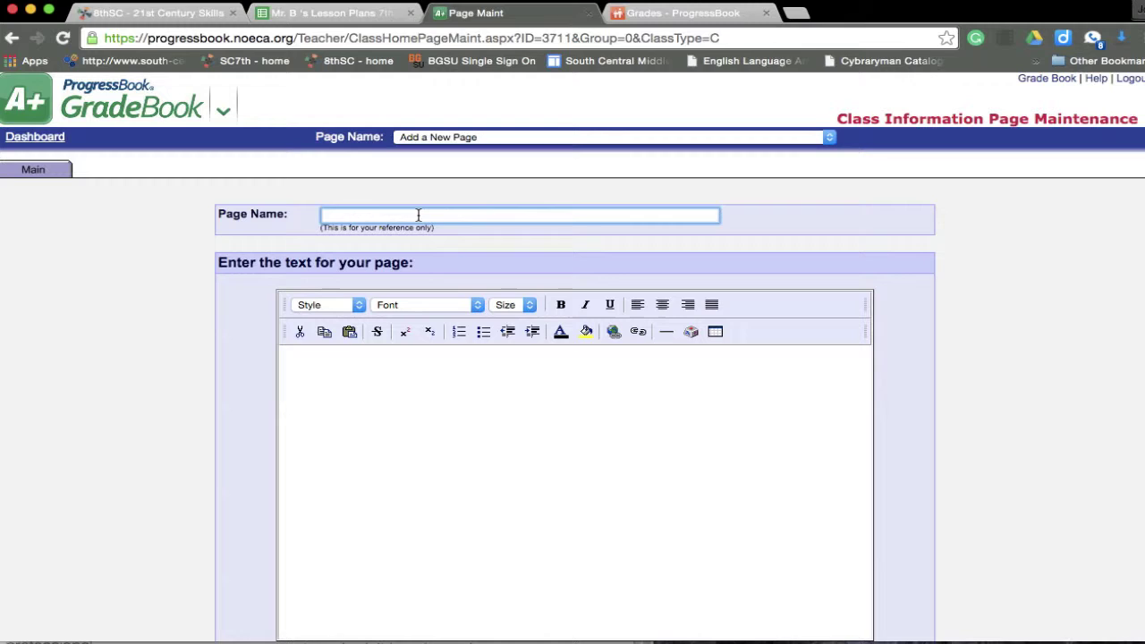
{"action": "type", "text": "Contac"}
{"action": "key", "text": "BackSpace"}
{"action": "key", "text": "BackSpace"}
{"action": "key", "text": "BackSpace"}
{"action": "key", "text": "BackSpace"}
{"action": "type", "text": "elco"}
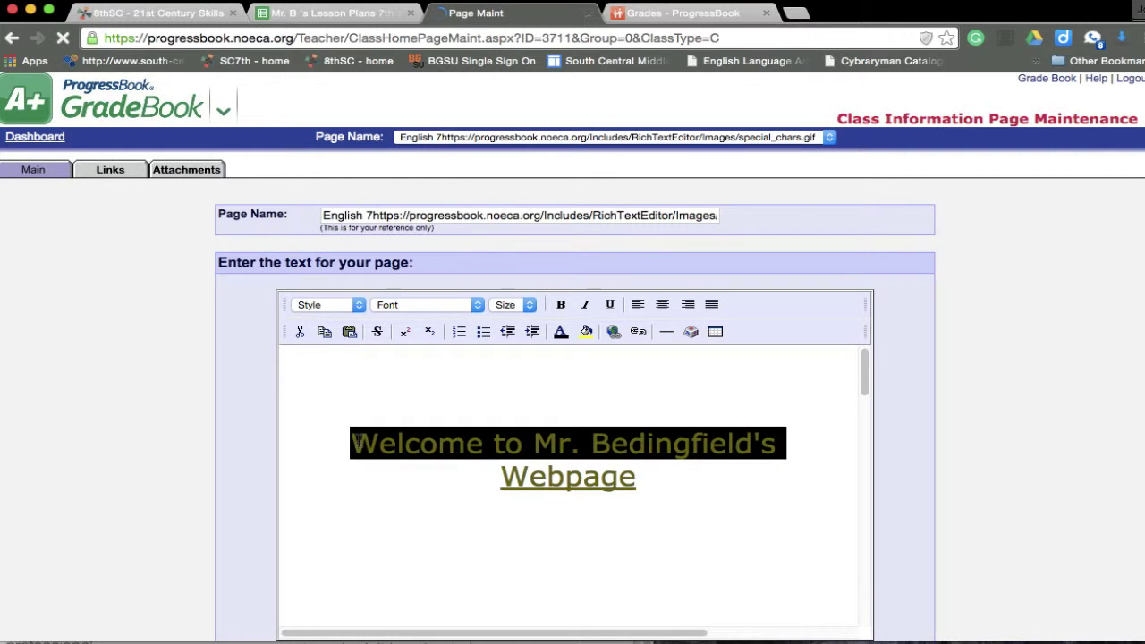
Add the missing 'e' to finish the heading, then tick the ELA 7: 1 class.
{"action": "scroll", "coordinate": [613, 466], "scroll_direction": "down", "scroll_amount": 5}
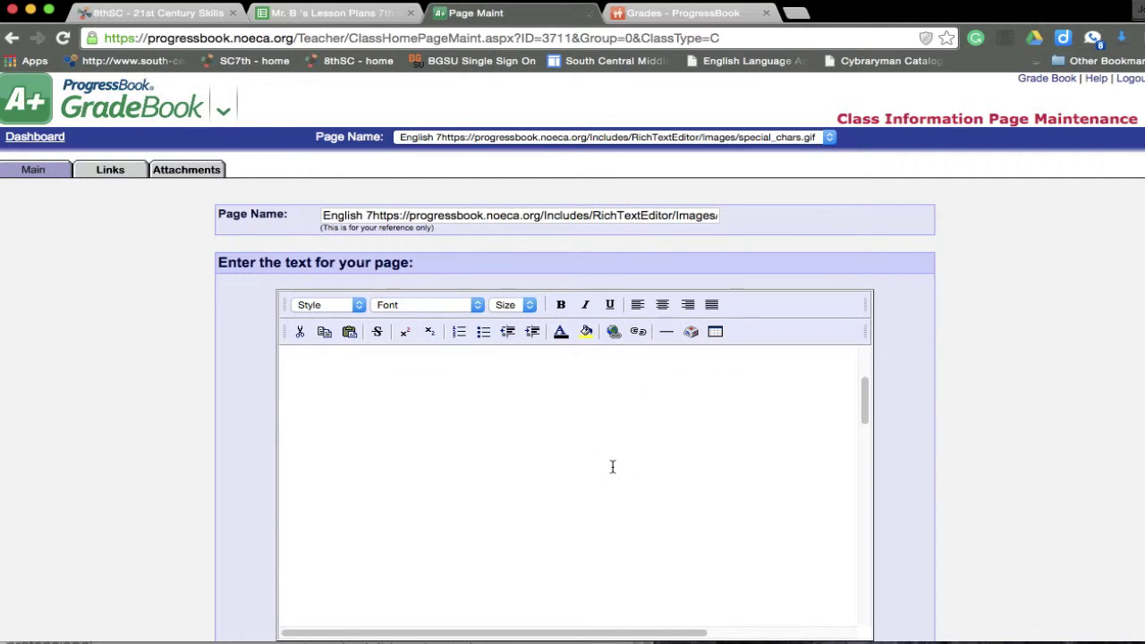
{"action": "scroll", "coordinate": [613, 466], "scroll_direction": "down", "scroll_amount": 5}
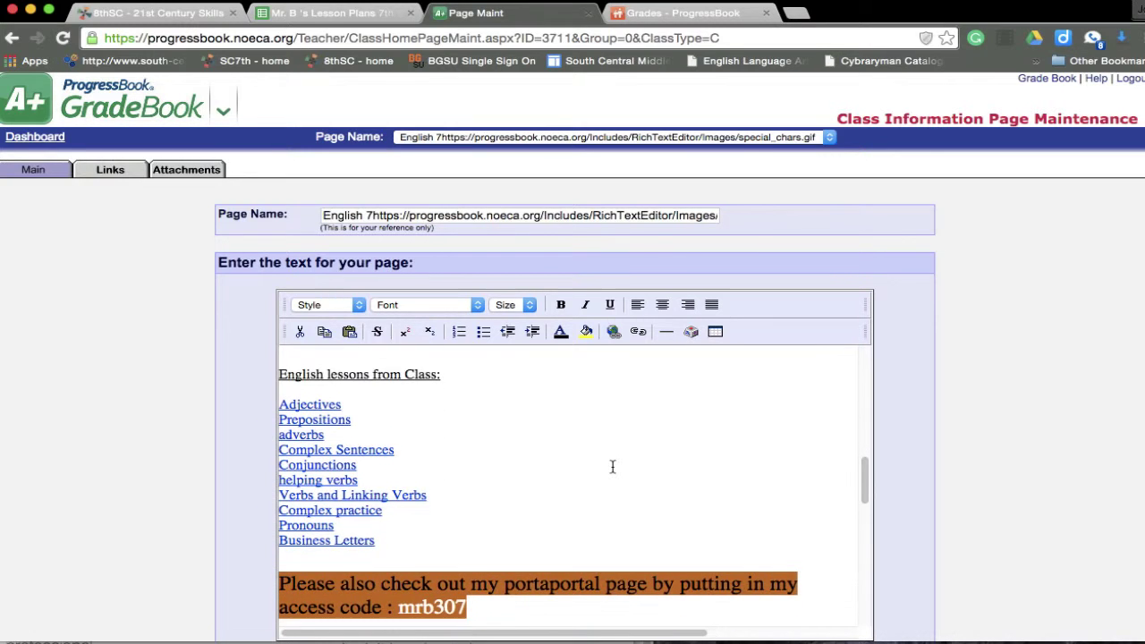
{"action": "scroll", "coordinate": [613, 466], "scroll_direction": "down", "scroll_amount": 10}
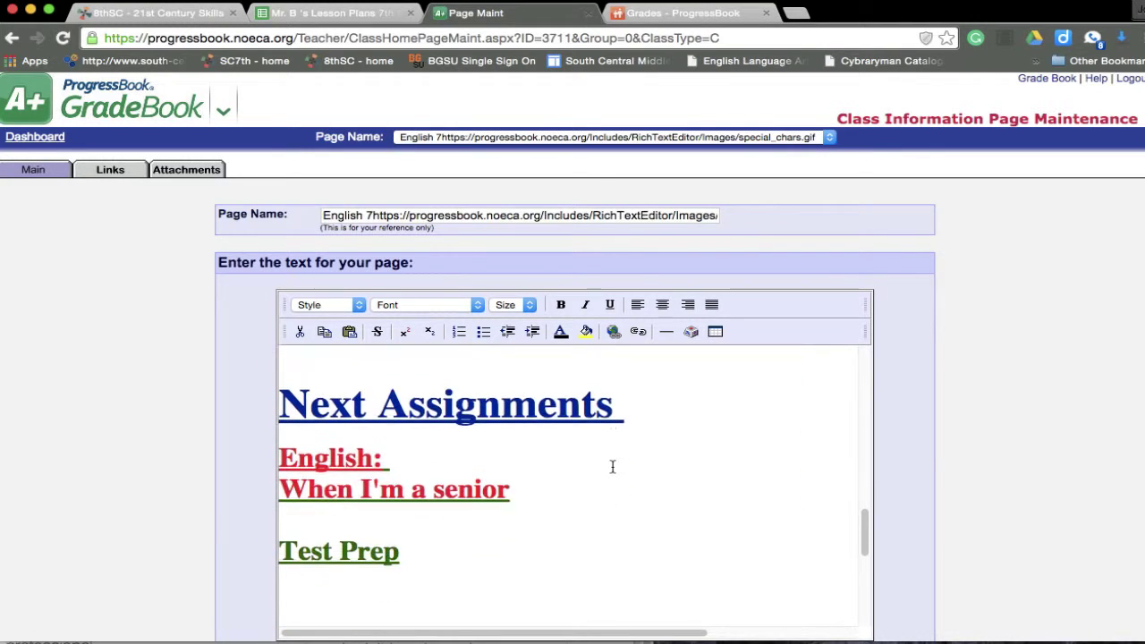
{"action": "scroll", "coordinate": [613, 466], "scroll_direction": "down", "scroll_amount": 2}
{"action": "scroll", "coordinate": [612, 465], "scroll_direction": "up", "scroll_amount": 10}
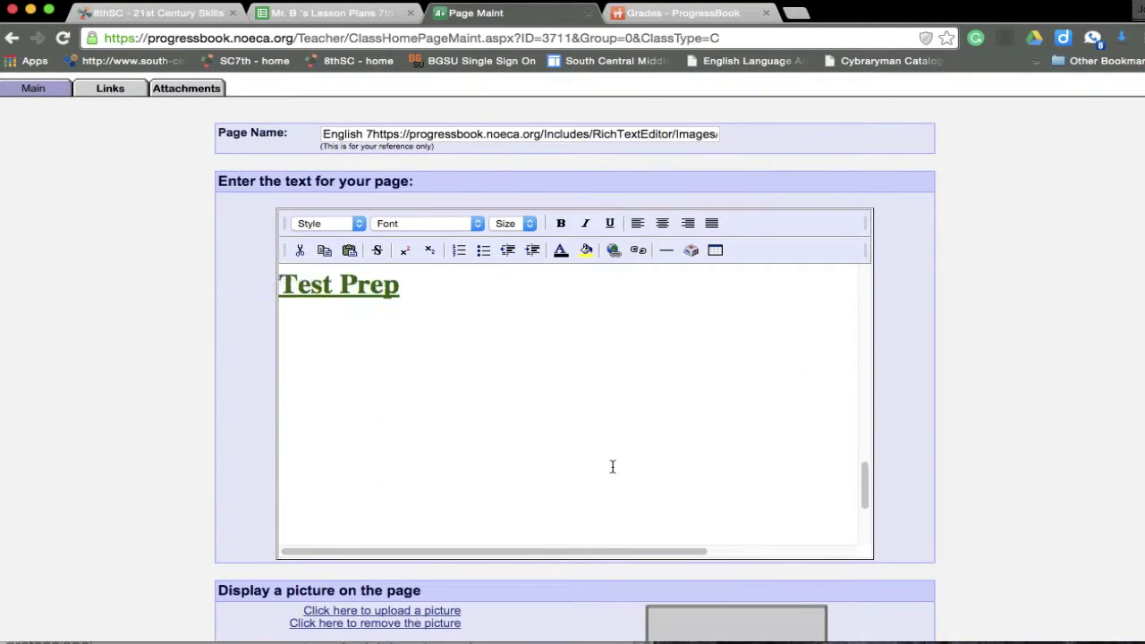
{"action": "scroll", "coordinate": [615, 498], "scroll_direction": "up", "scroll_amount": 6}
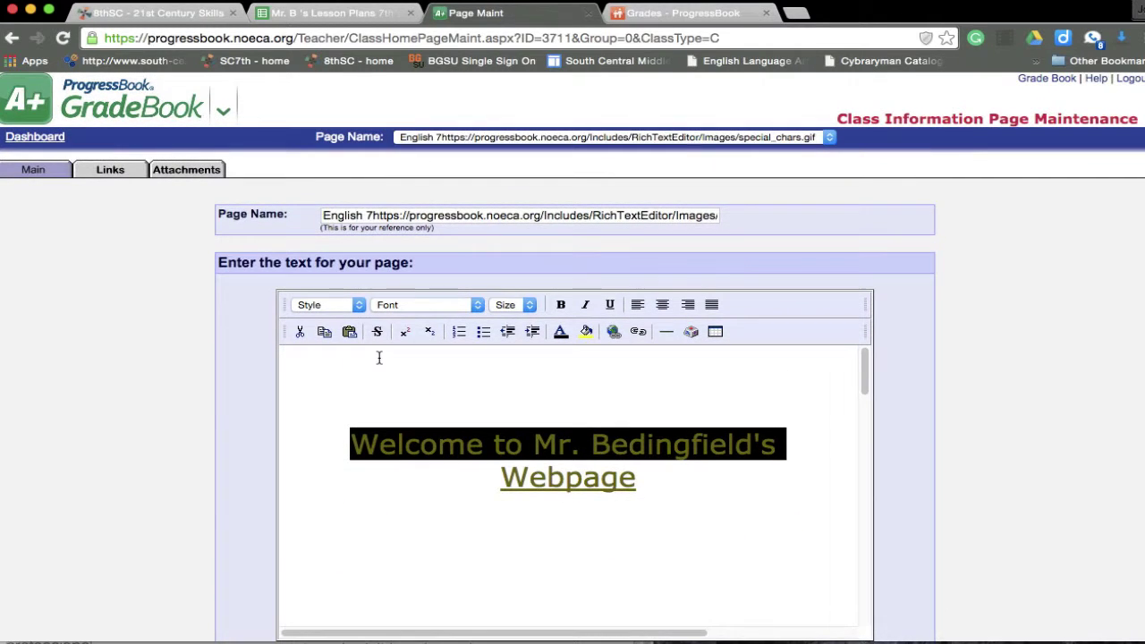
{"action": "scroll", "coordinate": [483, 466], "scroll_direction": "down", "scroll_amount": 2}
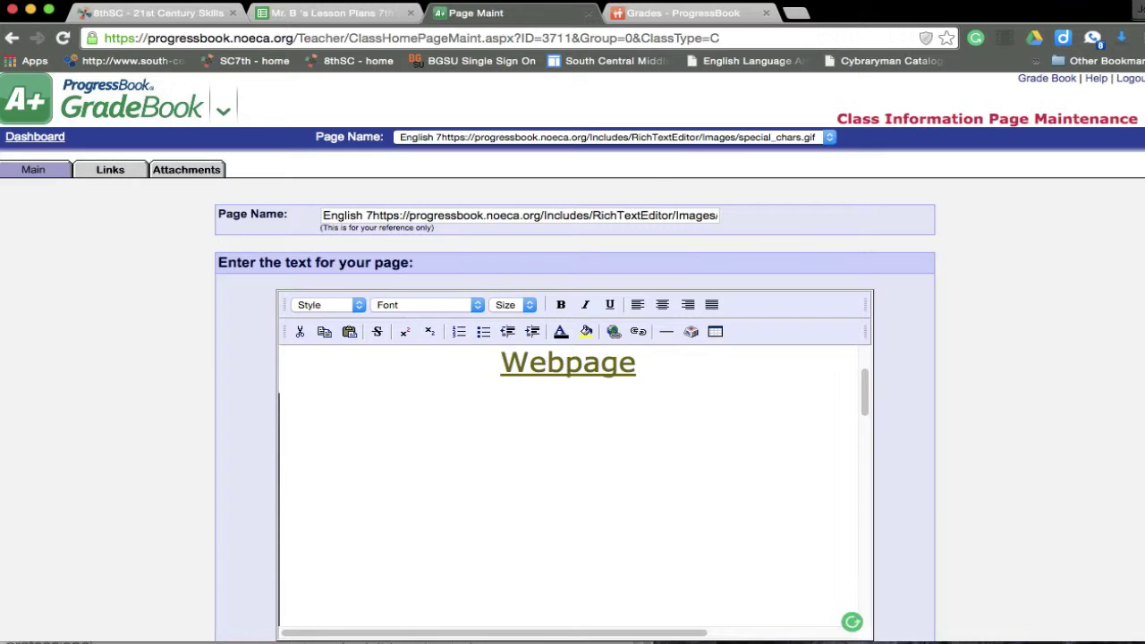
{"action": "scroll", "coordinate": [414, 488], "scroll_direction": "down", "scroll_amount": 3}
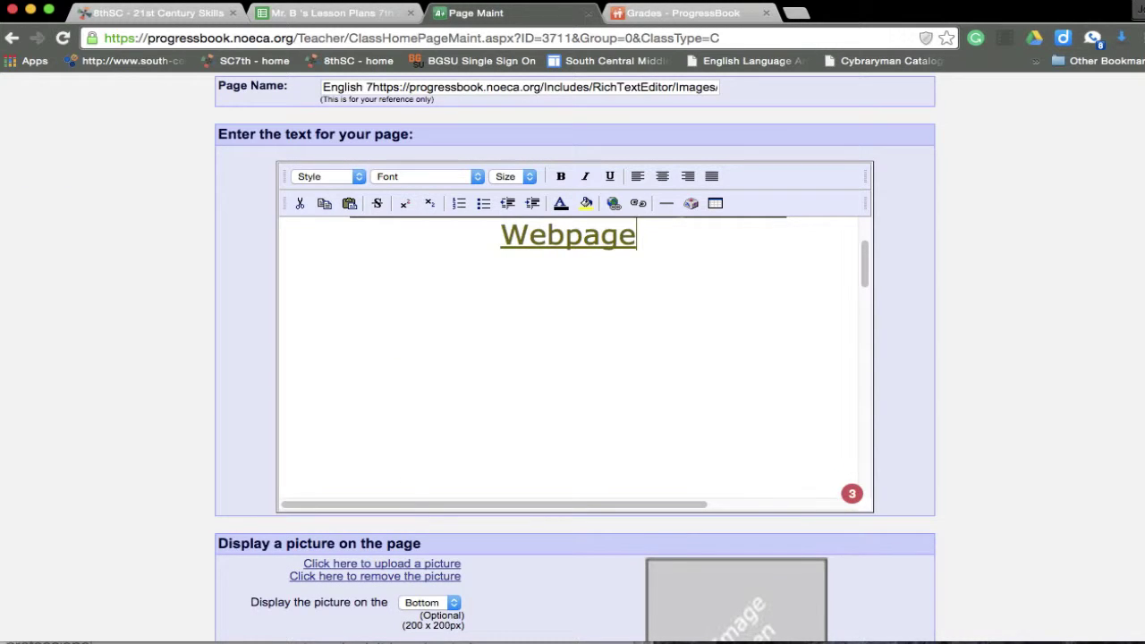
{"action": "scroll", "coordinate": [397, 479], "scroll_direction": "down", "scroll_amount": 4}
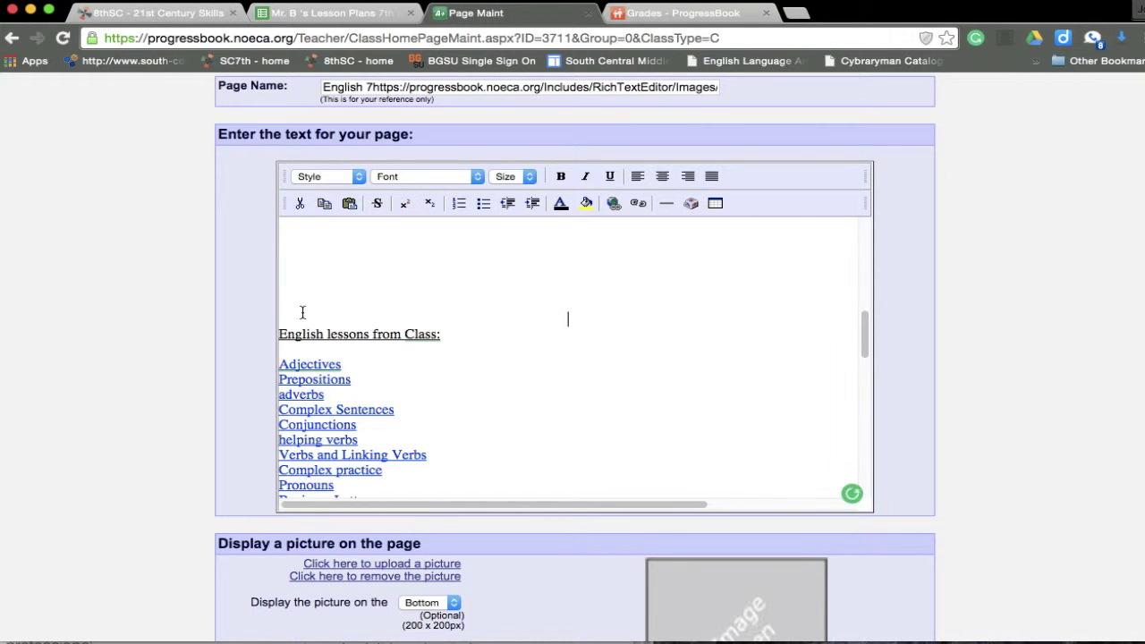
{"action": "scroll", "coordinate": [303, 313], "scroll_direction": "up", "scroll_amount": 3}
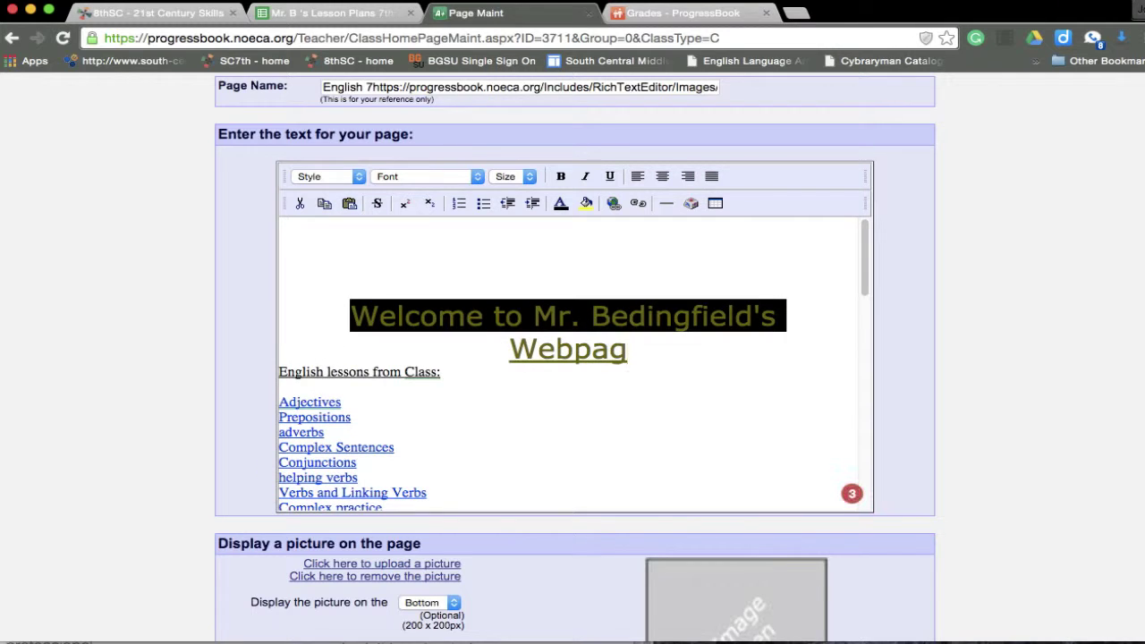
{"action": "type", "text": "e"}
{"action": "scroll", "coordinate": [301, 350], "scroll_direction": "down", "scroll_amount": 2}
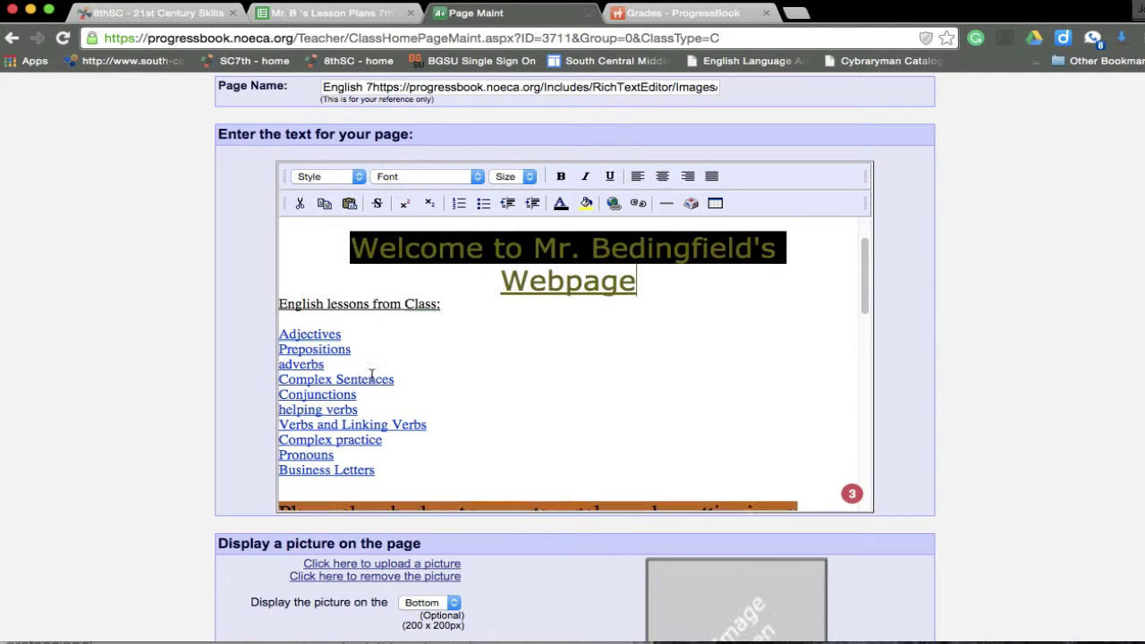
{"action": "scroll", "coordinate": [371, 412], "scroll_direction": "down", "scroll_amount": 6}
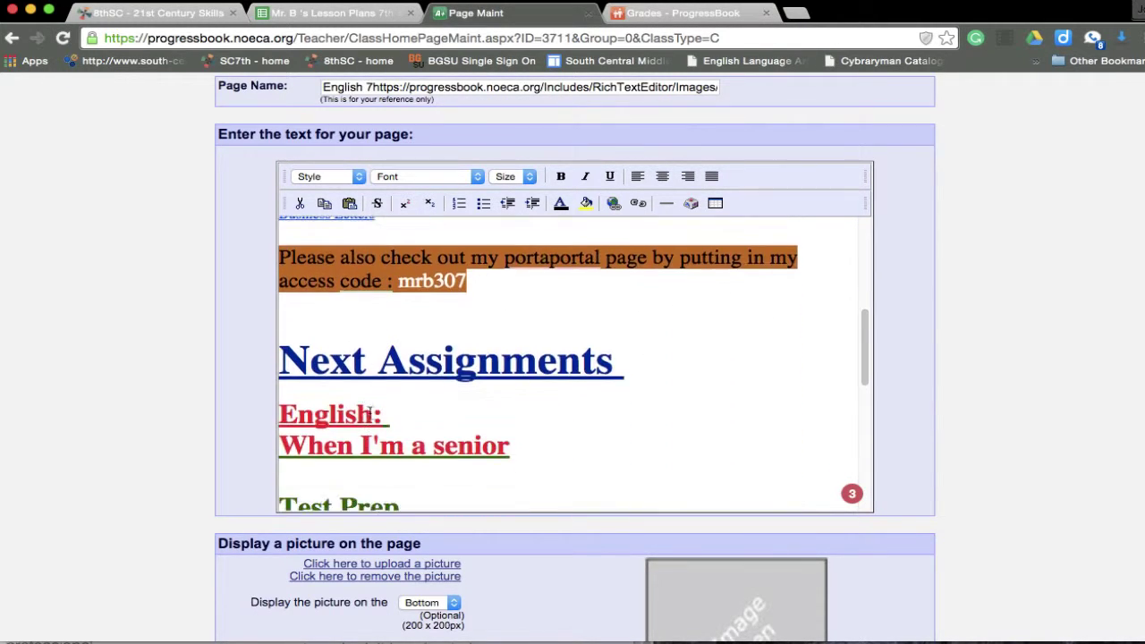
{"action": "scroll", "coordinate": [493, 276], "scroll_direction": "down", "scroll_amount": 5}
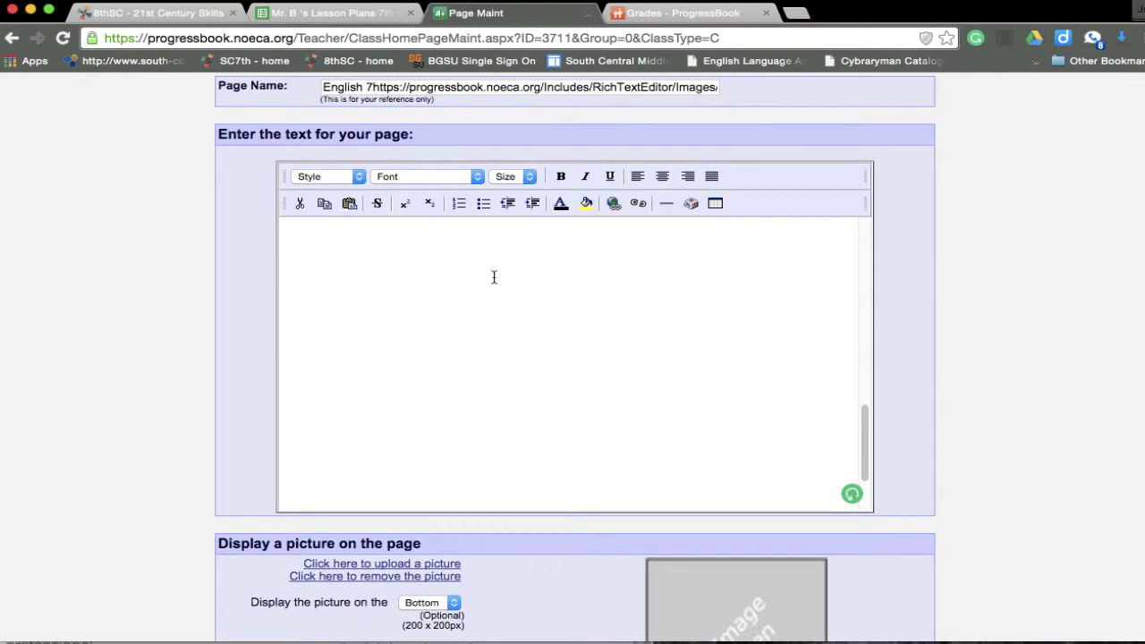
{"action": "scroll", "coordinate": [493, 277], "scroll_direction": "up", "scroll_amount": 5}
{"action": "scroll", "coordinate": [494, 277], "scroll_direction": "up", "scroll_amount": 10}
{"action": "scroll", "coordinate": [211, 329], "scroll_direction": "down", "scroll_amount": 6}
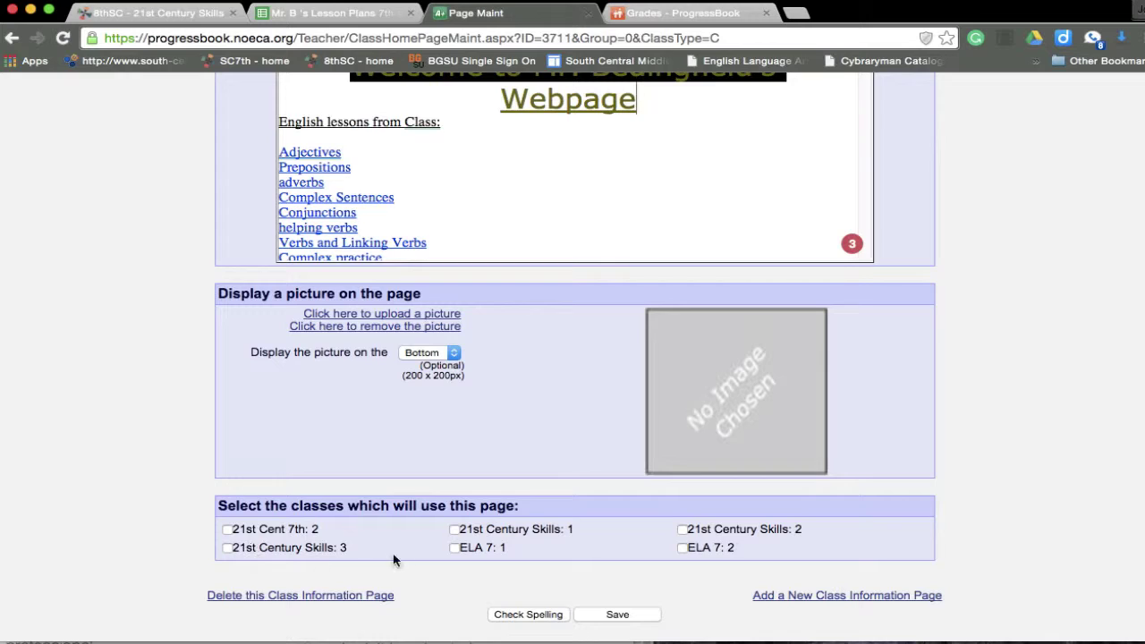
{"action": "left_click", "coordinate": [454, 548]}
Tick ELA 7: 2, save the page, and scroll through the published ELA 7 Section 1 Class Information.
{"action": "left_click", "coordinate": [682, 548]}
{"action": "left_click", "coordinate": [601, 614]}
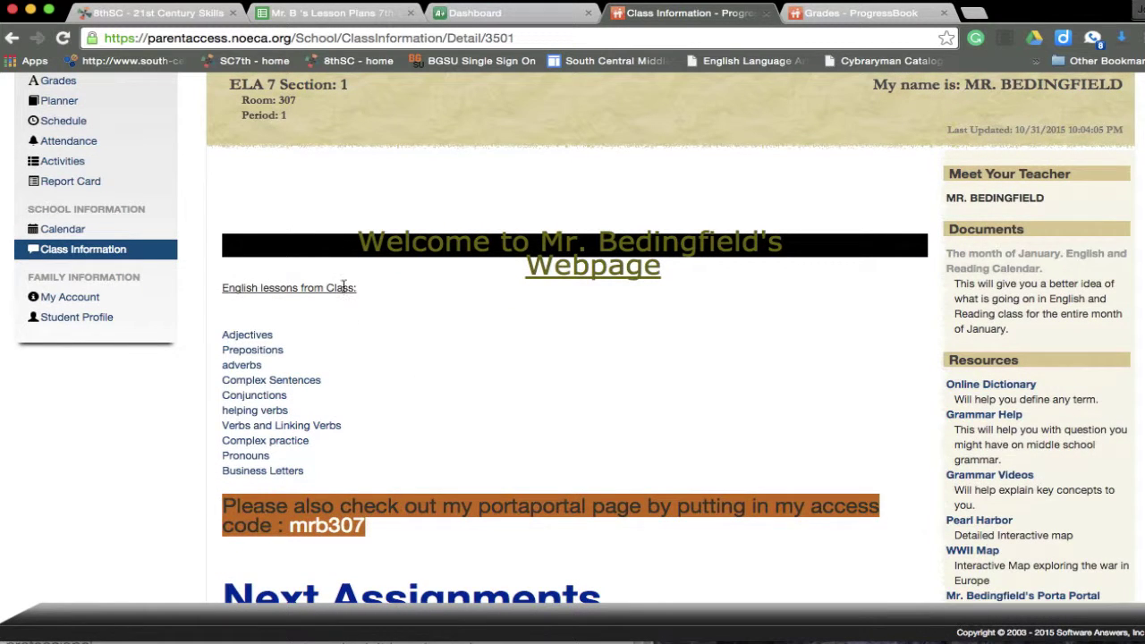
{"action": "scroll", "coordinate": [260, 340], "scroll_direction": "down", "scroll_amount": 2}
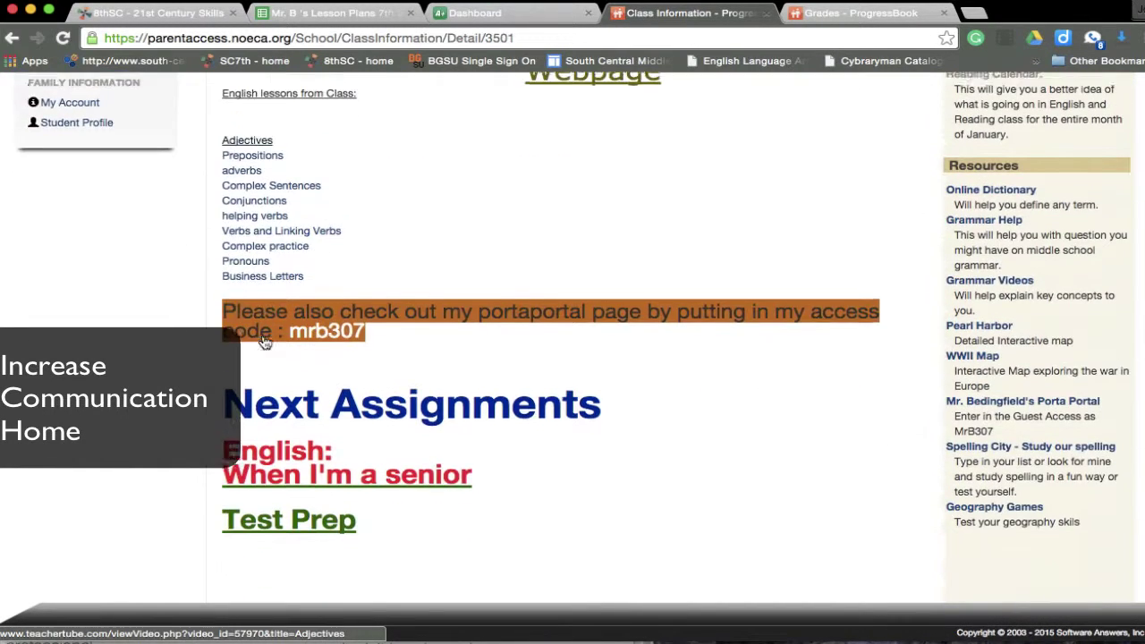
{"action": "scroll", "coordinate": [265, 342], "scroll_direction": "down", "scroll_amount": 1}
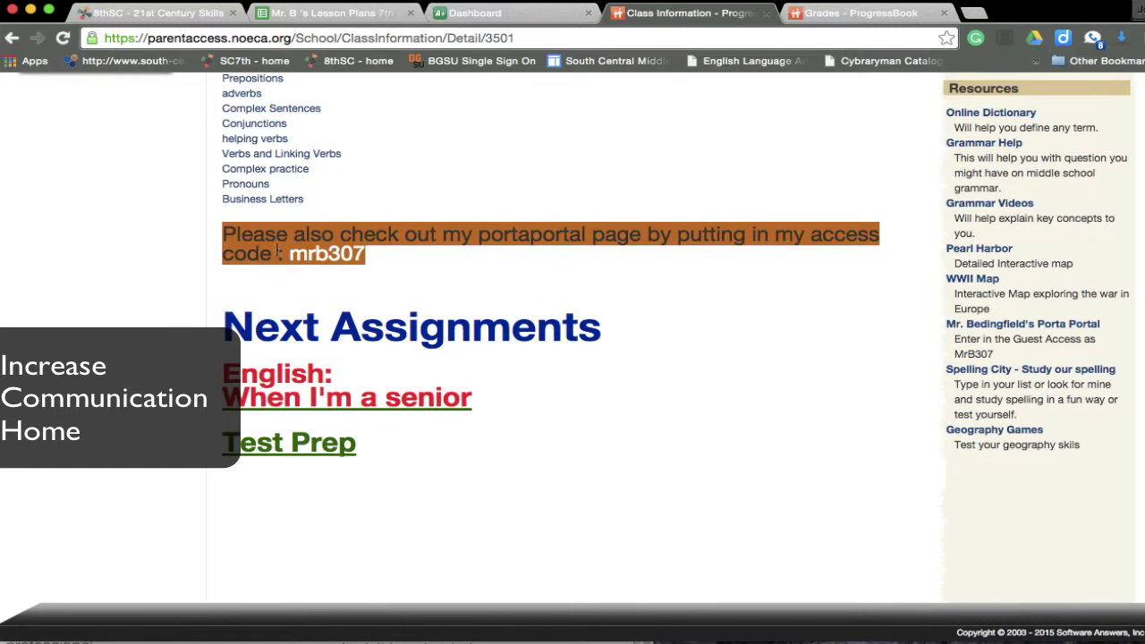
{"action": "scroll", "coordinate": [290, 304], "scroll_direction": "down", "scroll_amount": 3}
{"action": "scroll", "coordinate": [290, 307], "scroll_direction": "up", "scroll_amount": 3}
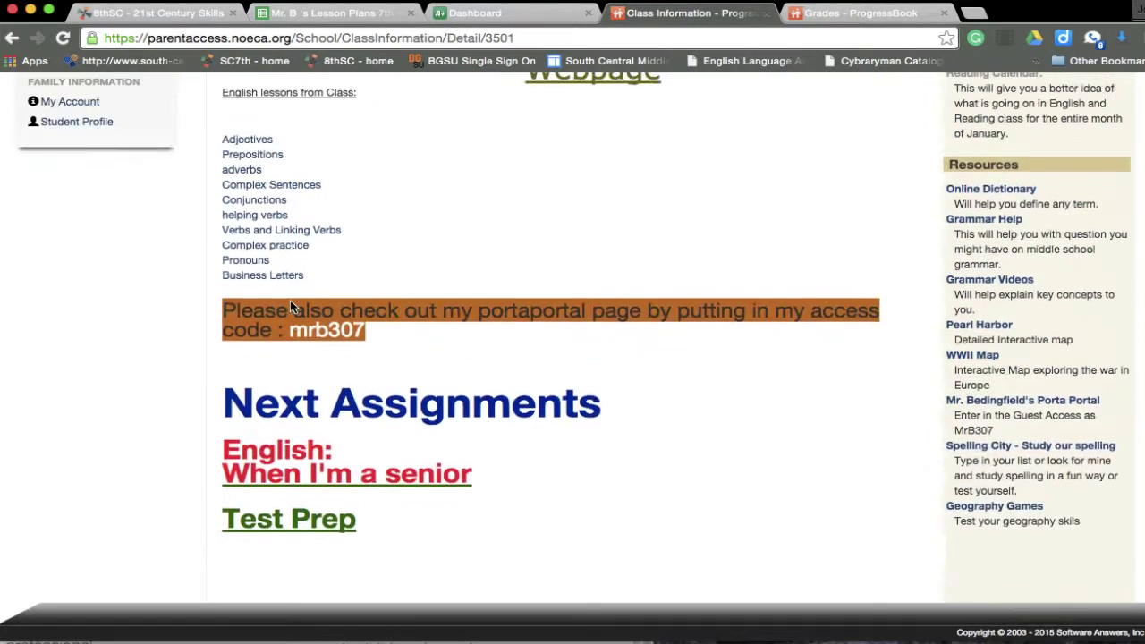
{"action": "scroll", "coordinate": [290, 307], "scroll_direction": "up", "scroll_amount": 2}
{"action": "scroll", "coordinate": [289, 307], "scroll_direction": "down", "scroll_amount": 1}
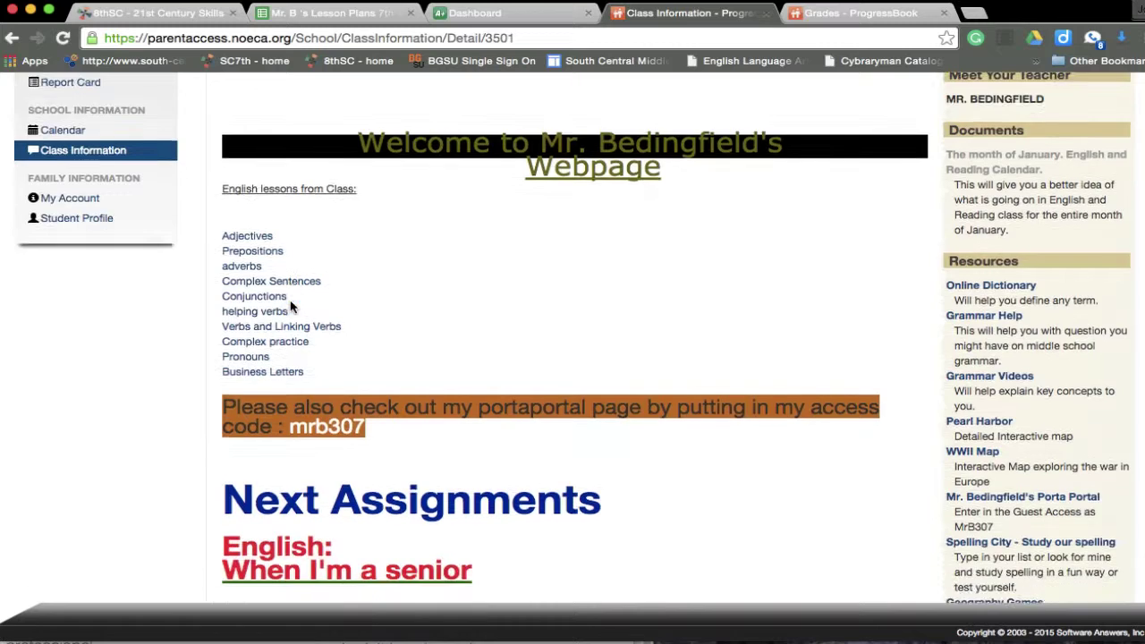
{"action": "scroll", "coordinate": [289, 307], "scroll_direction": "down", "scroll_amount": 1}
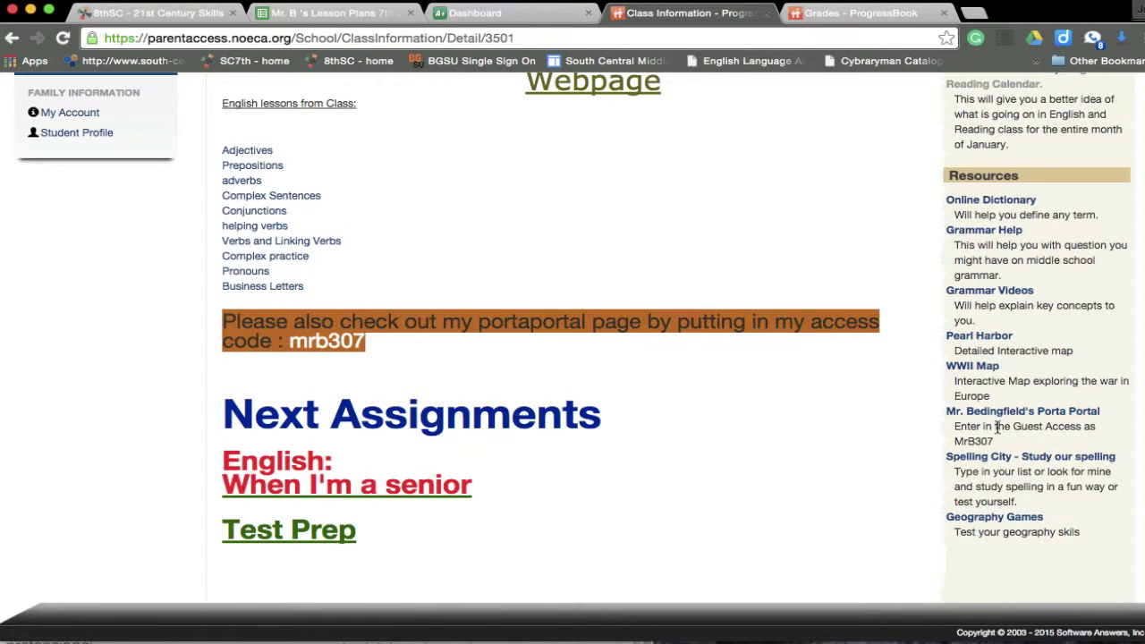
{"action": "scroll", "coordinate": [1000, 461], "scroll_direction": "up", "scroll_amount": 2}
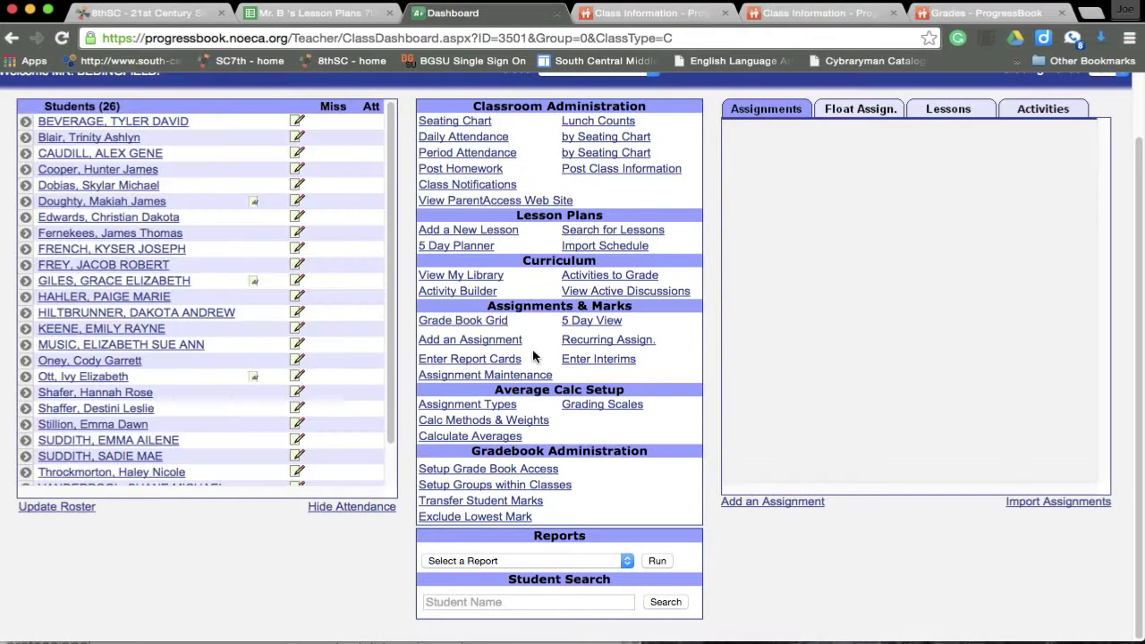
Open Grade Book Access and switch the Class dropdown to 21st Century Skills: 3.
{"action": "left_click", "coordinate": [527, 471]}
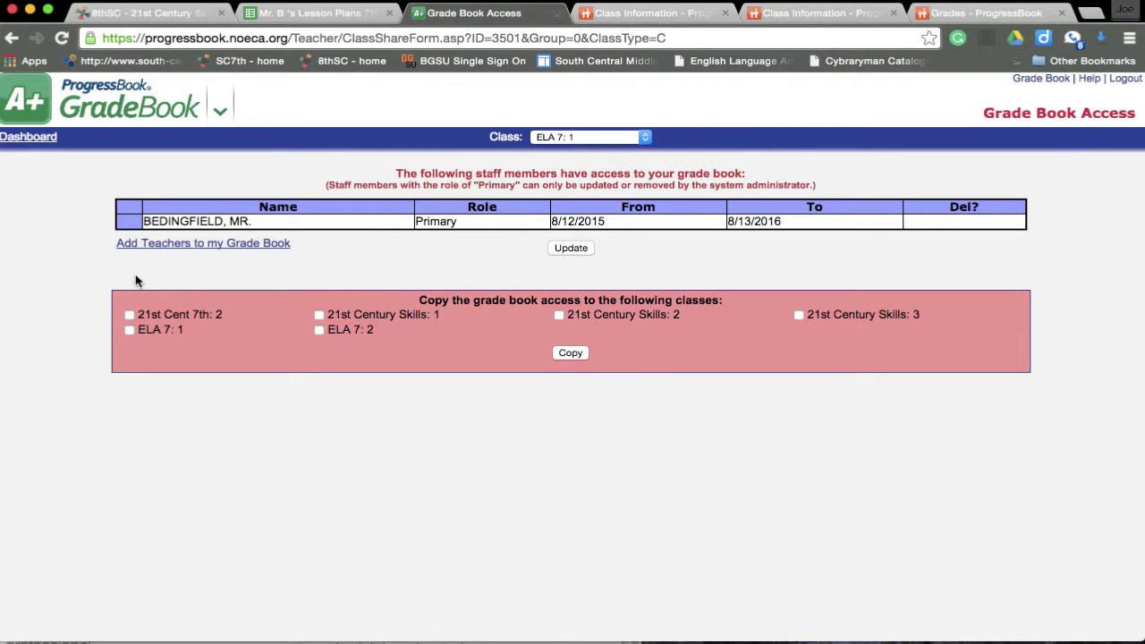
{"action": "left_click", "coordinate": [555, 137]}
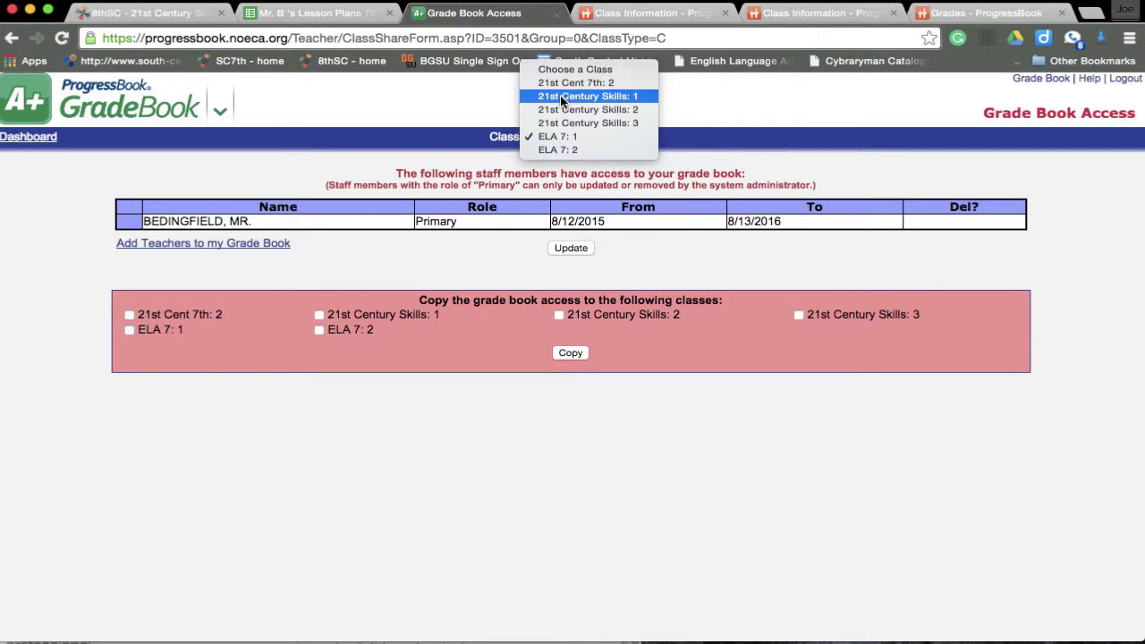
{"action": "left_click", "coordinate": [560, 110]}
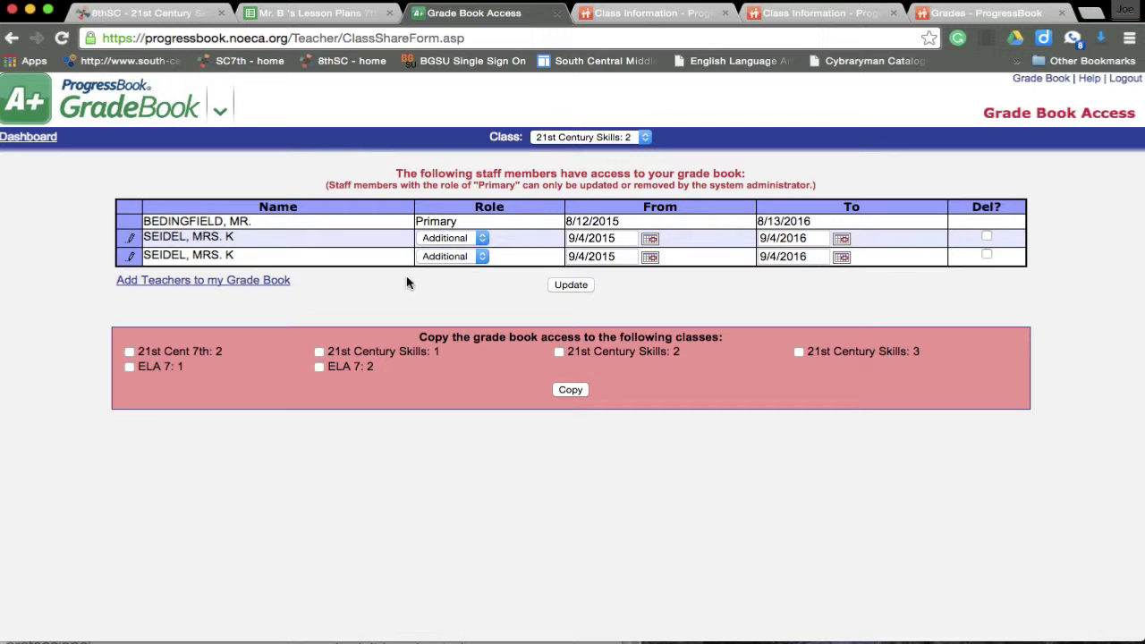
{"action": "left_click", "coordinate": [571, 140]}
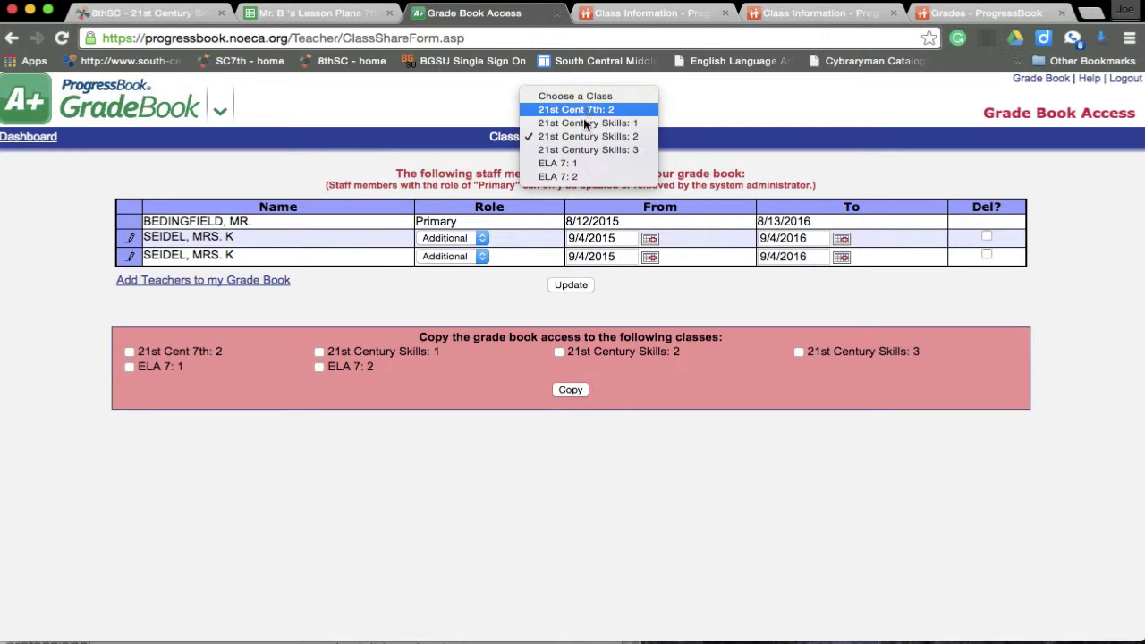
{"action": "left_click", "coordinate": [582, 154]}
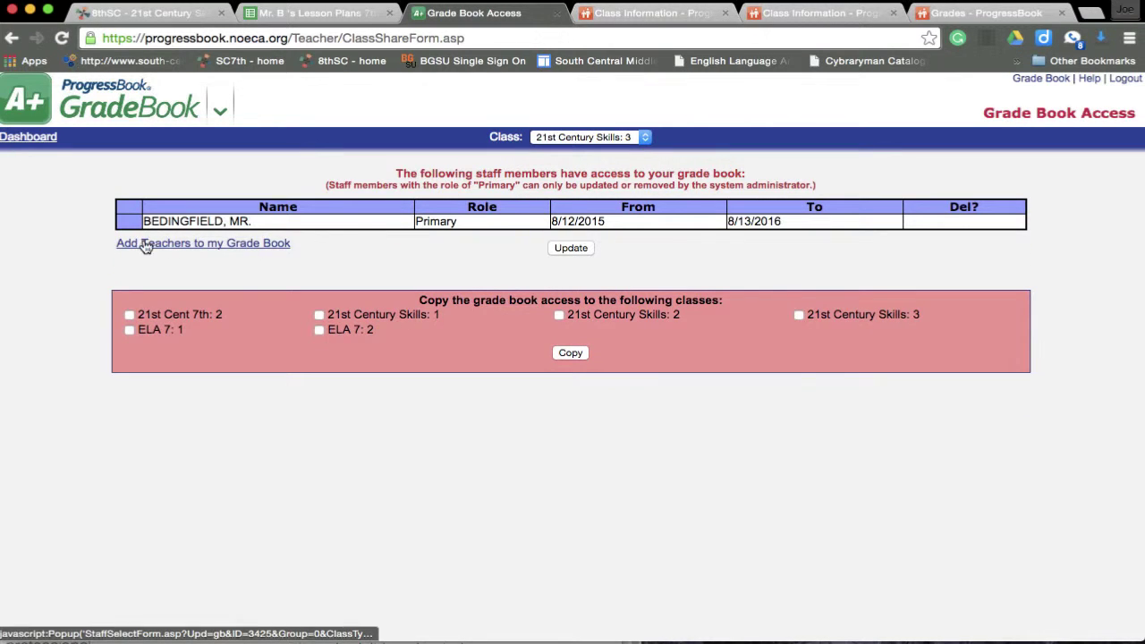
Pick a second teacher from the staff list and add them to the gradebook.
{"action": "left_click", "coordinate": [211, 247]}
{"action": "scroll", "coordinate": [449, 310], "scroll_direction": "down", "scroll_amount": 15}
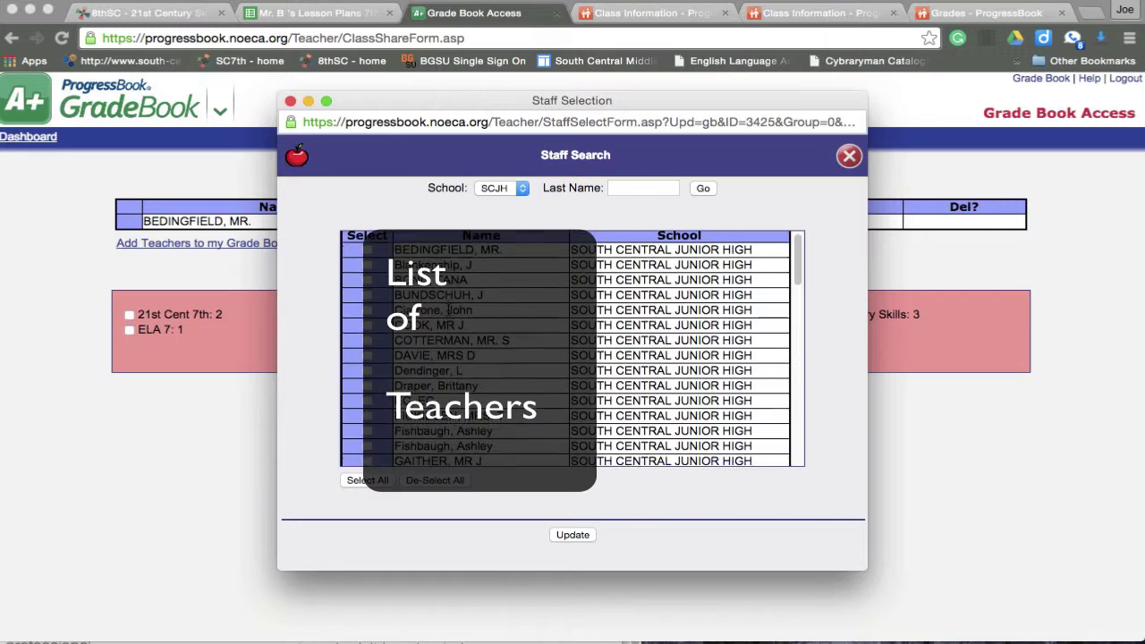
{"action": "scroll", "coordinate": [449, 311], "scroll_direction": "down", "scroll_amount": 5}
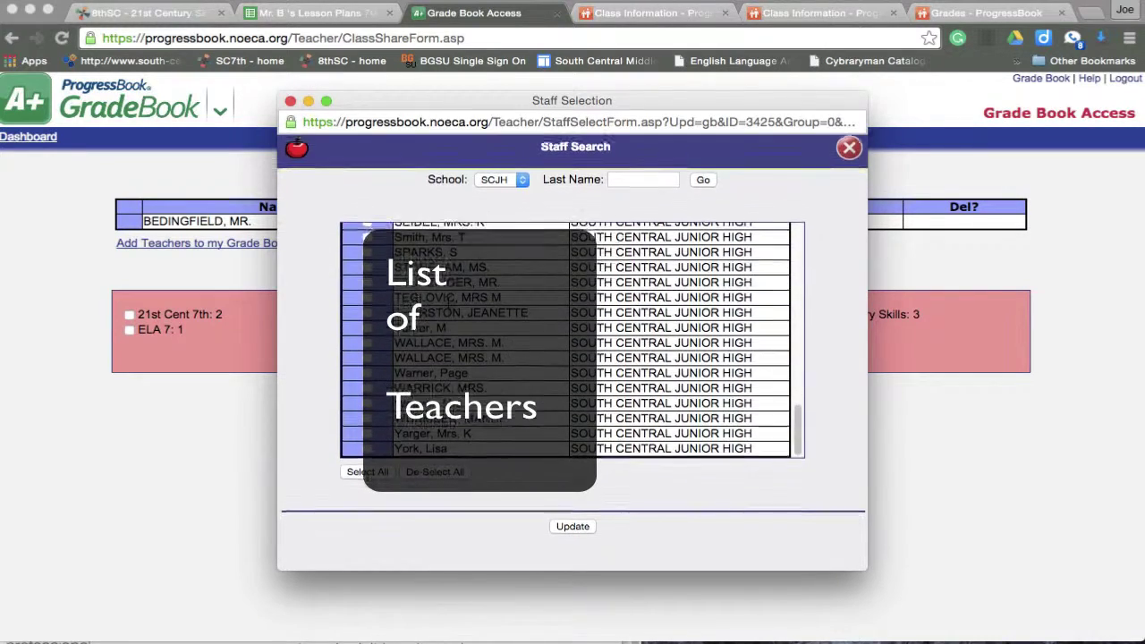
{"action": "scroll", "coordinate": [449, 313], "scroll_direction": "up", "scroll_amount": 15}
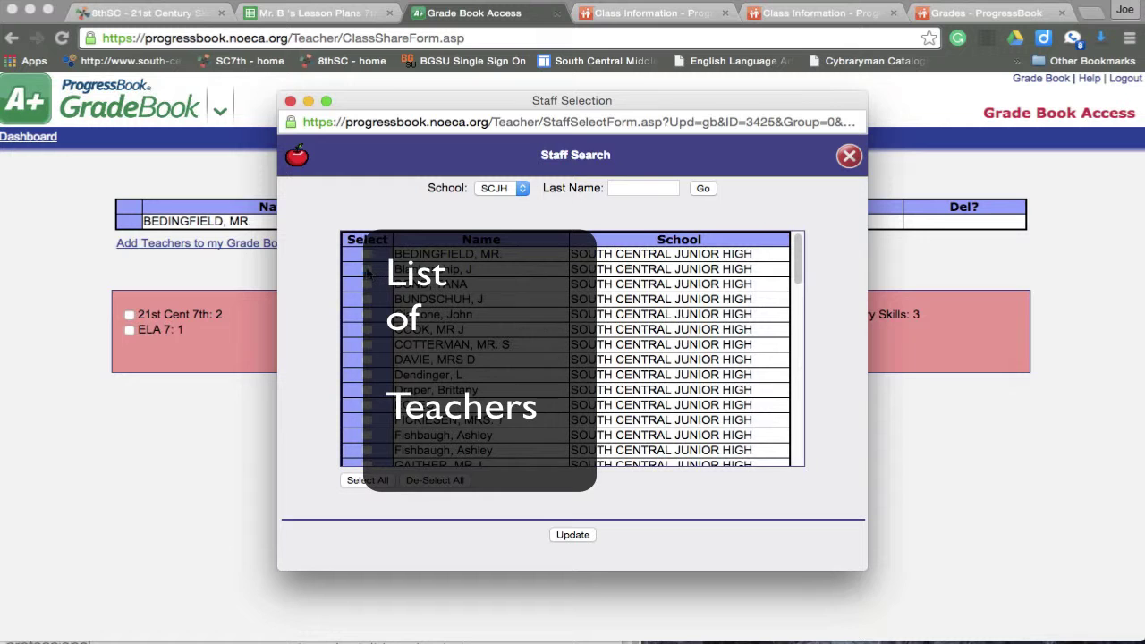
{"action": "scroll", "coordinate": [367, 273], "scroll_direction": "down", "scroll_amount": 15}
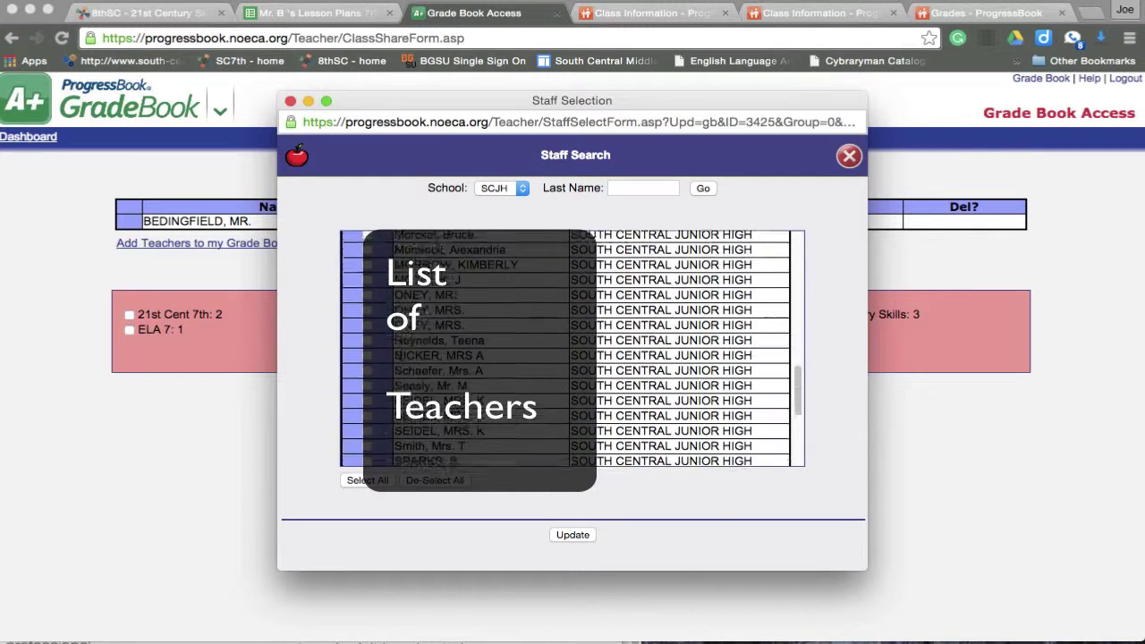
{"action": "scroll", "coordinate": [367, 286], "scroll_direction": "down", "scroll_amount": 3}
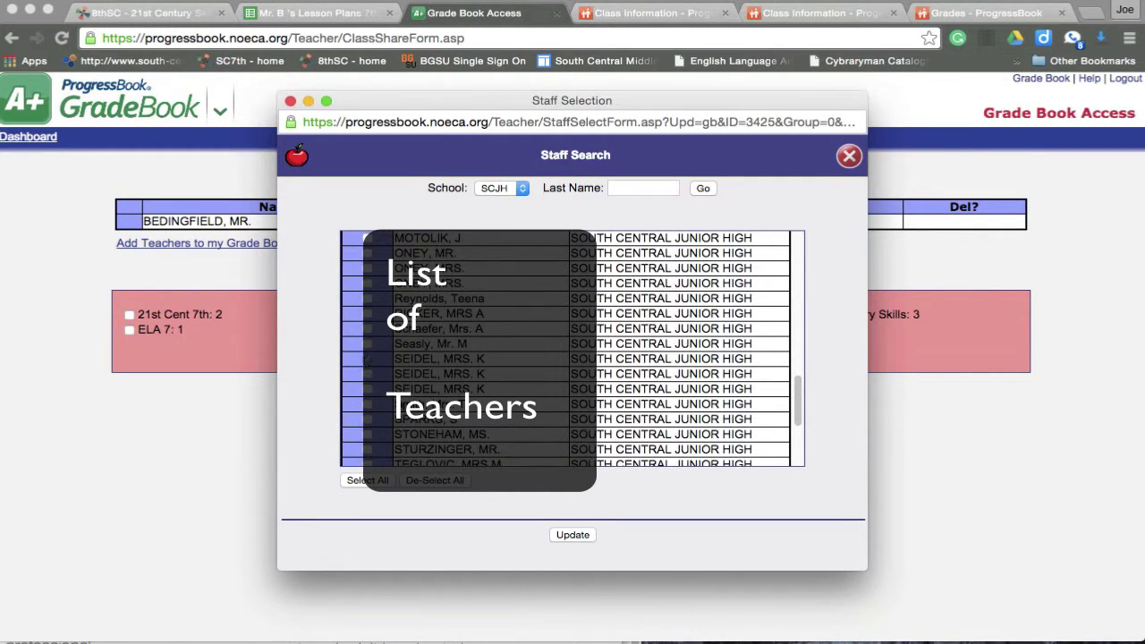
{"action": "left_click", "coordinate": [367, 357]}
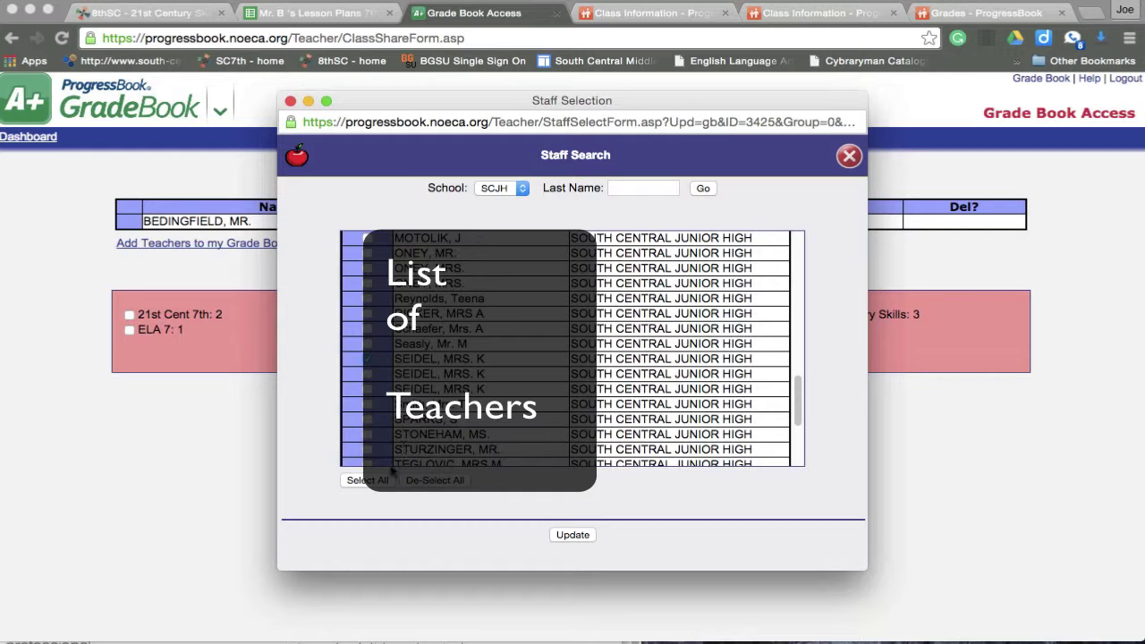
{"action": "left_click", "coordinate": [575, 535]}
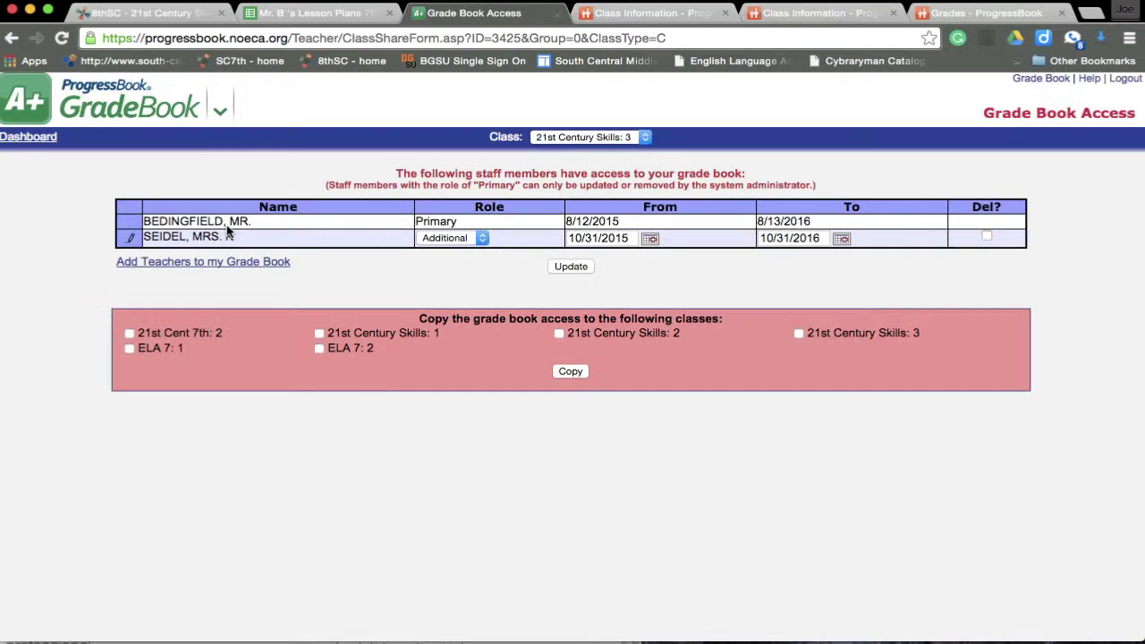
Keep the new teacher's role as Additional, then mark their access Del? and update to remove it.
{"action": "left_click", "coordinate": [482, 239]}
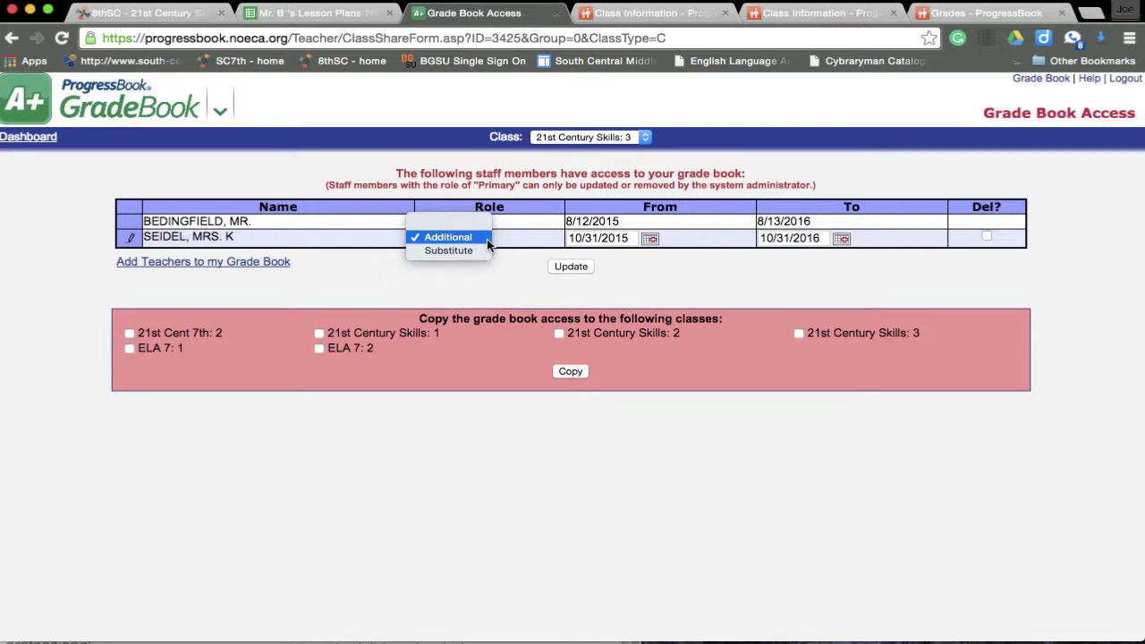
{"action": "left_click", "coordinate": [487, 242]}
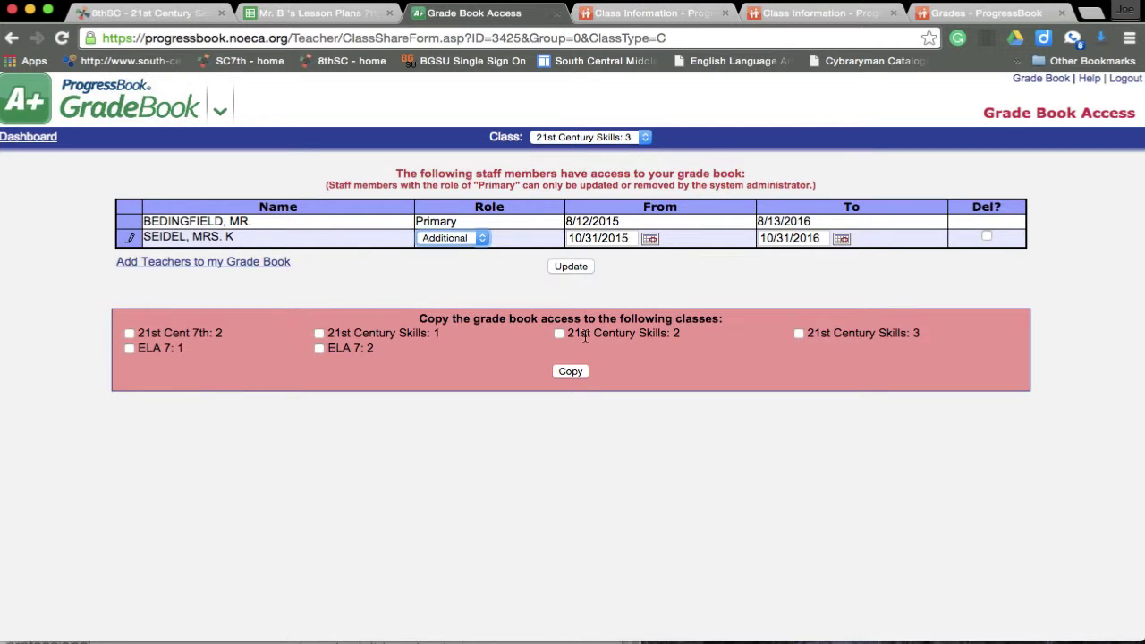
{"action": "left_click", "coordinate": [987, 236]}
{"action": "left_click", "coordinate": [577, 265]}
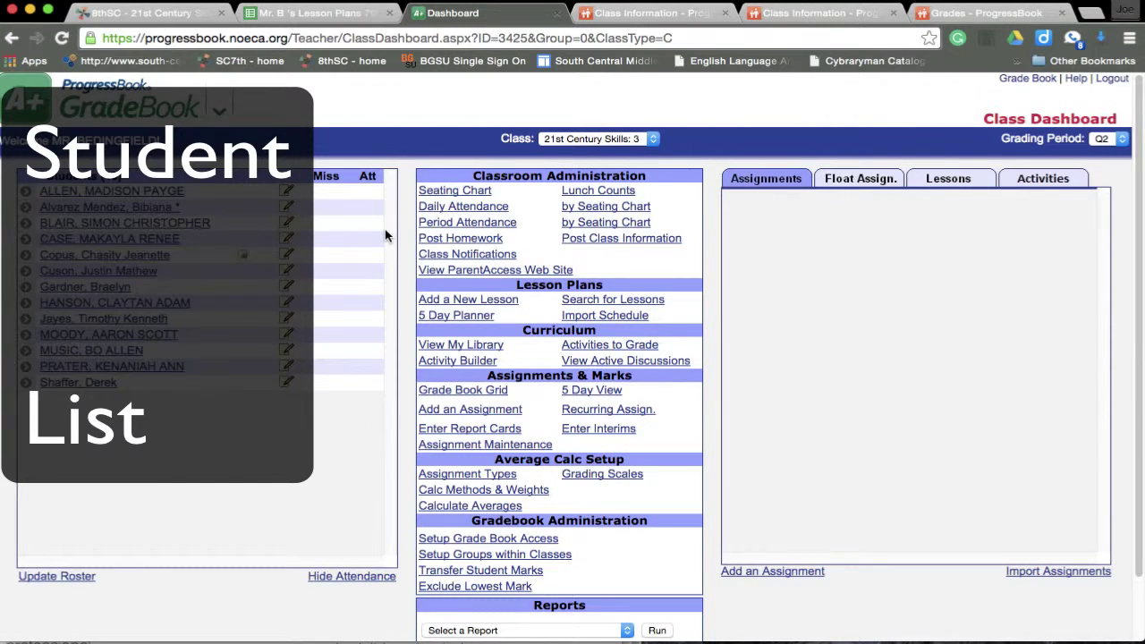
{"action": "scroll", "coordinate": [386, 231], "scroll_direction": "down", "scroll_amount": 2}
{"action": "scroll", "coordinate": [386, 236], "scroll_direction": "up", "scroll_amount": 2}
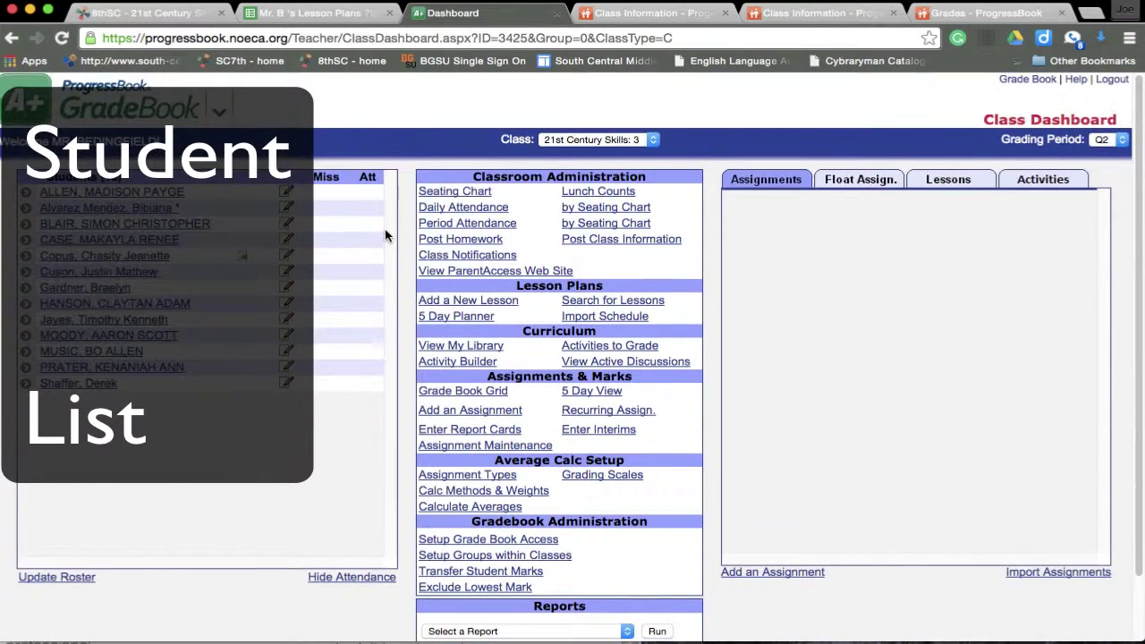
{"action": "scroll", "coordinate": [387, 235], "scroll_direction": "down", "scroll_amount": 2}
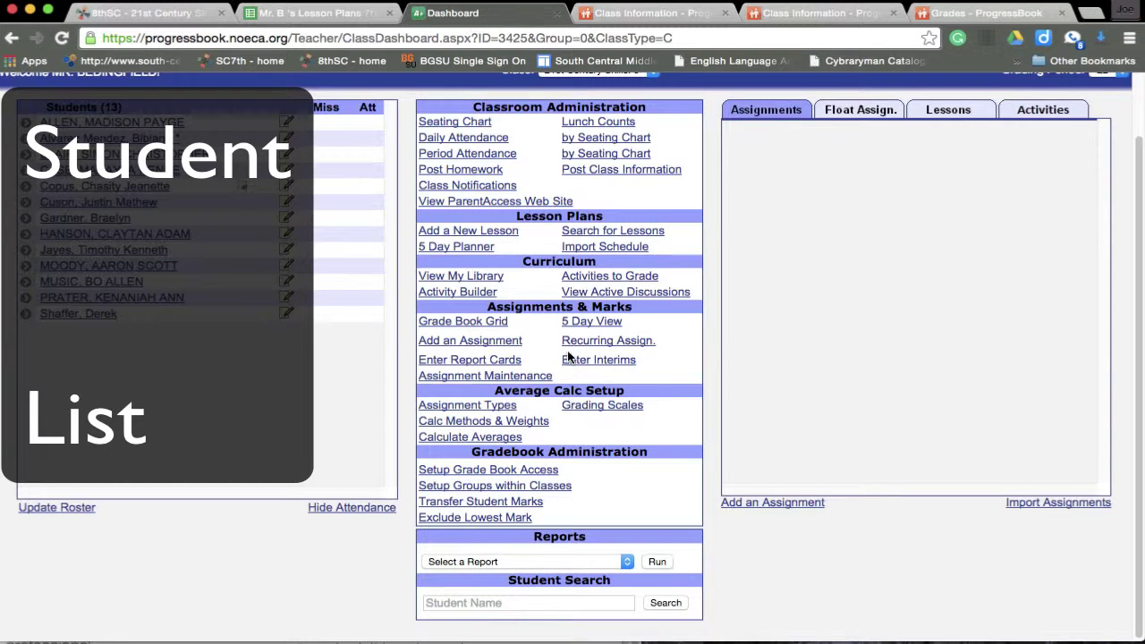
{"action": "scroll", "coordinate": [567, 351], "scroll_direction": "down", "scroll_amount": 1}
{"action": "scroll", "coordinate": [568, 351], "scroll_direction": "up", "scroll_amount": 1}
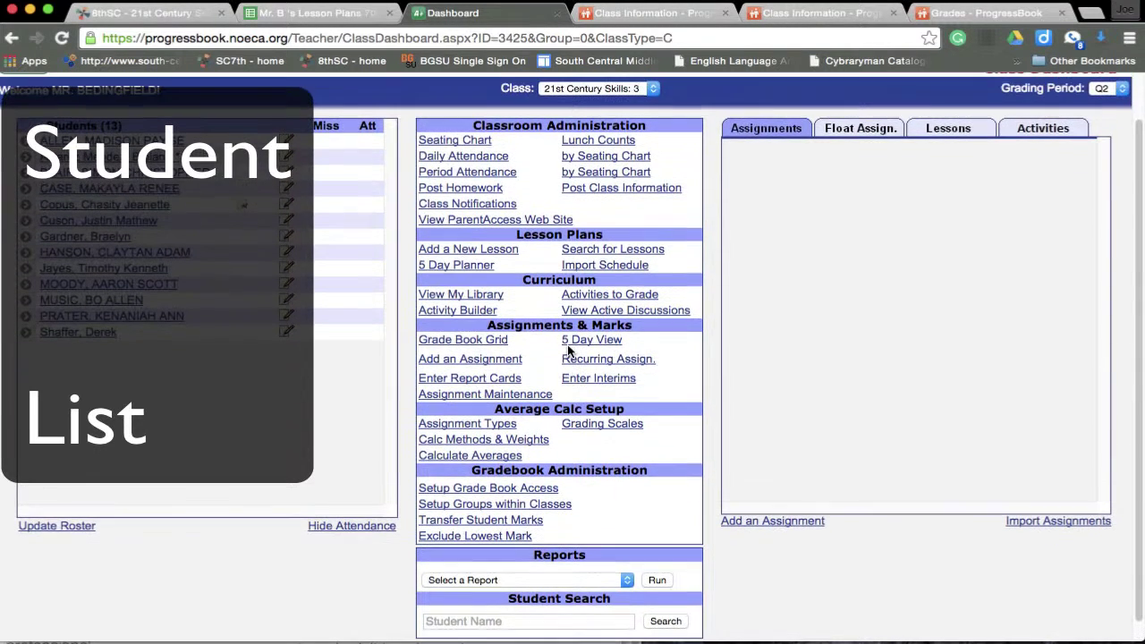